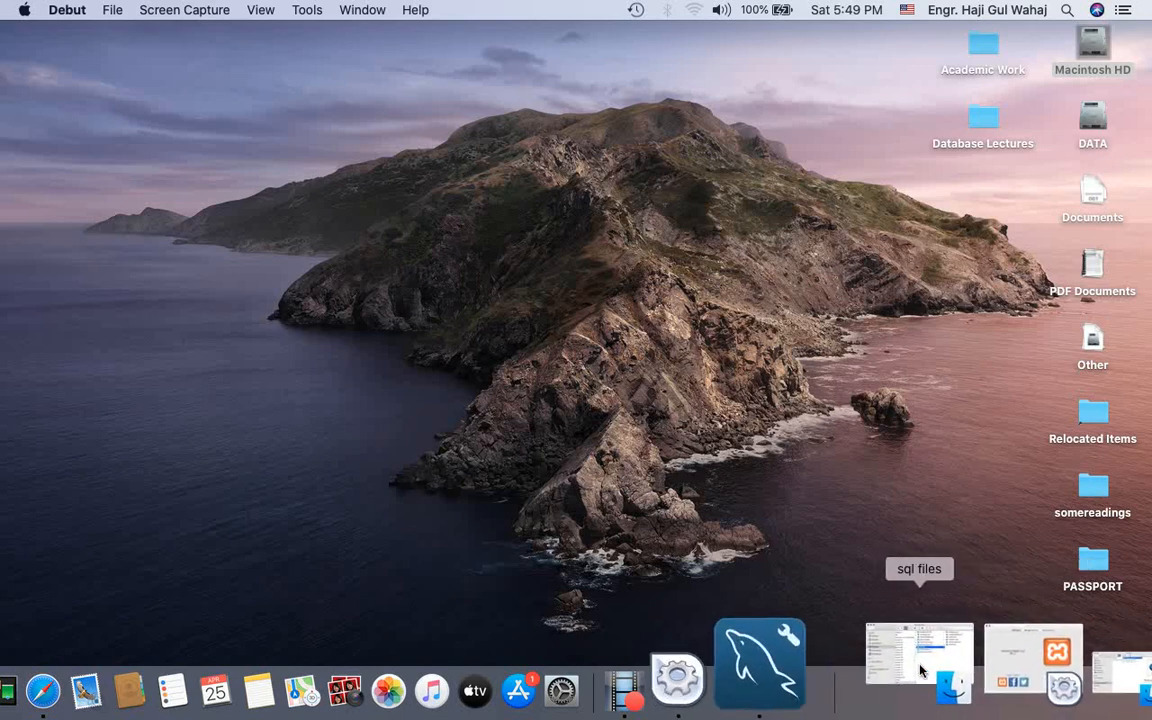
- Copy the entire i18ndict SQL script in MySQL Workbench and switch to phpMyAdmin in Safari
{"action": "left_click", "coordinate": [866, 666]}
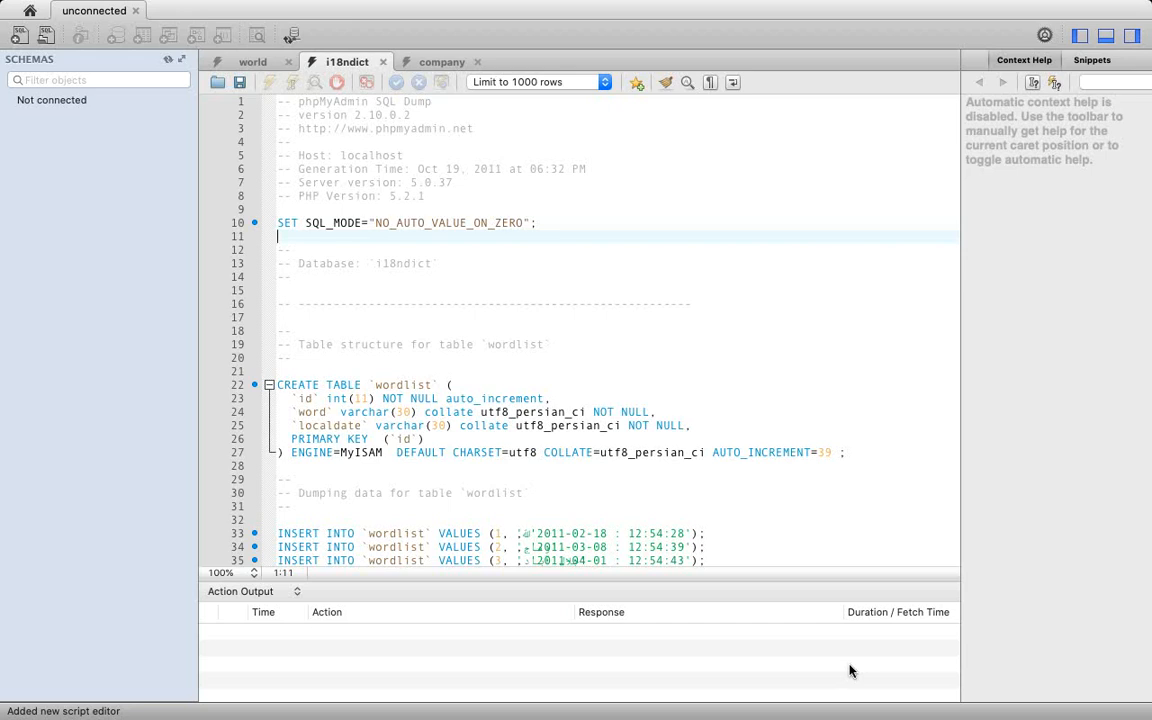
{"action": "key", "text": "super+a"}
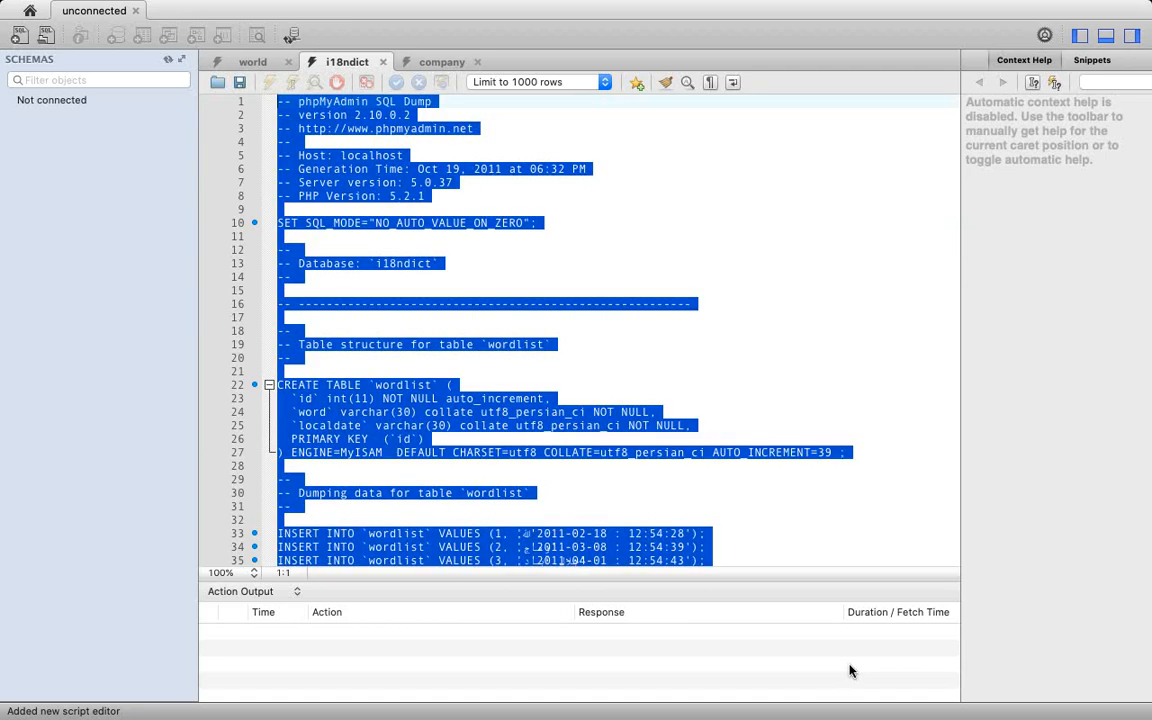
{"action": "key", "text": "super+Tab"}
{"action": "key", "text": "super+Tab"}
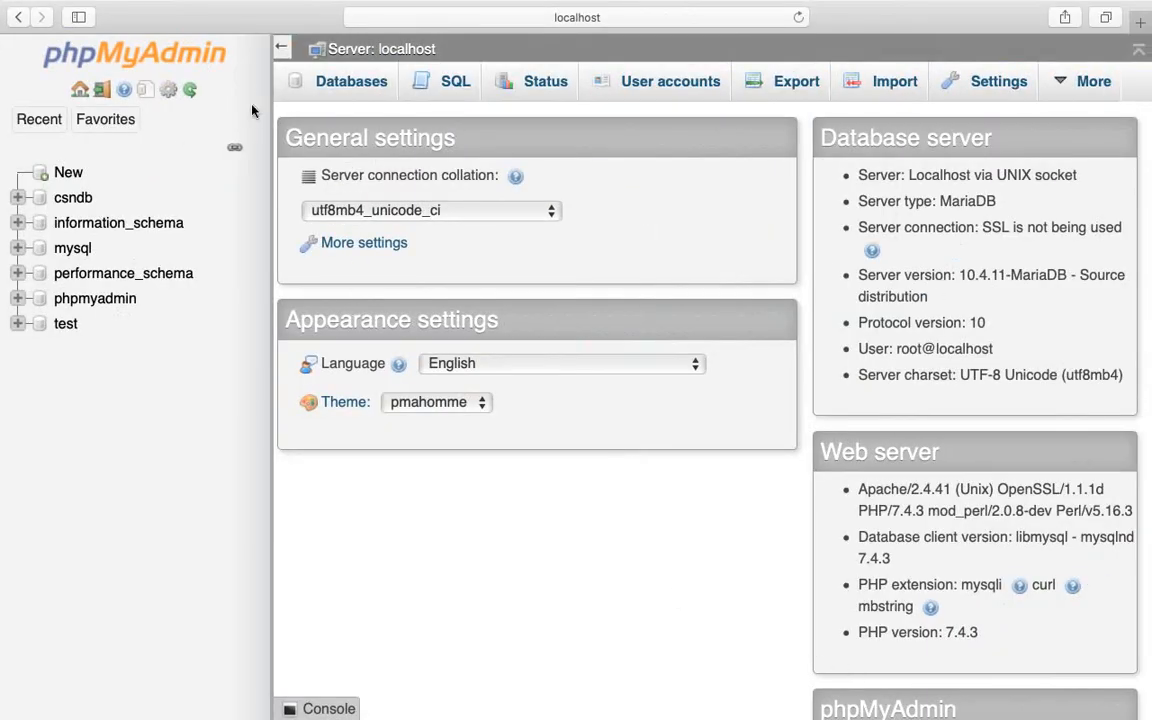
- Create a new database named dictionary with the utf8mb4_general_ci collation
{"action": "left_click", "coordinate": [358, 81]}
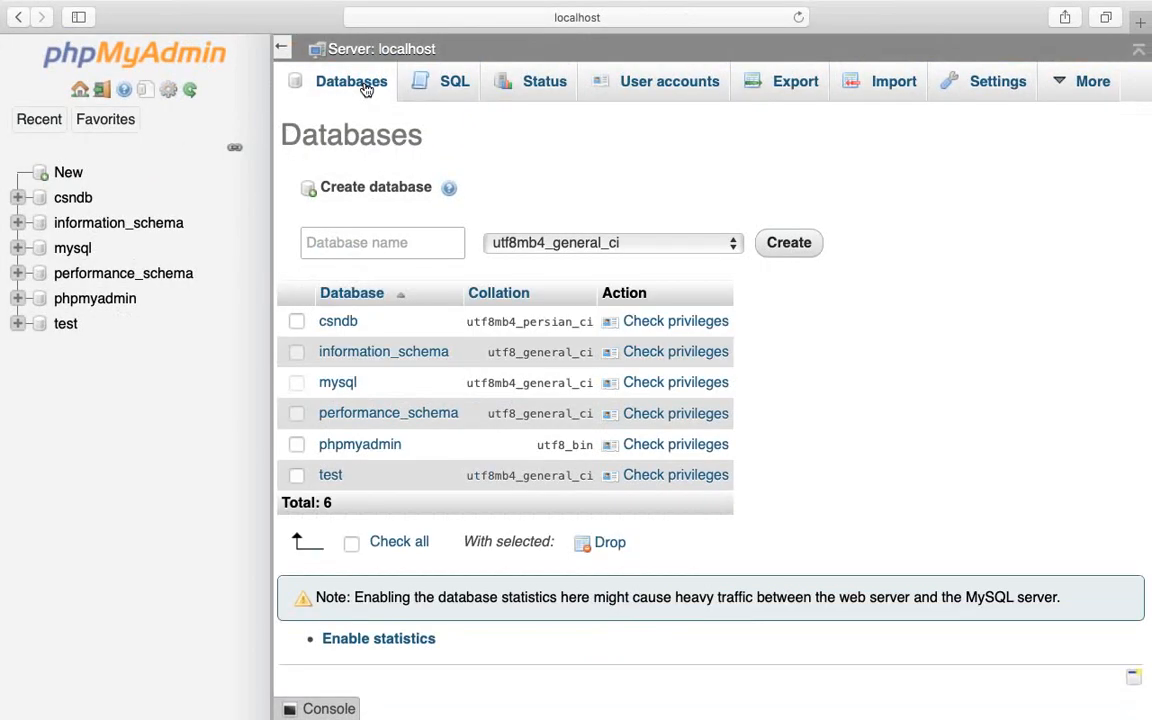
{"action": "left_click", "coordinate": [375, 240]}
{"action": "type", "text": "dic"}
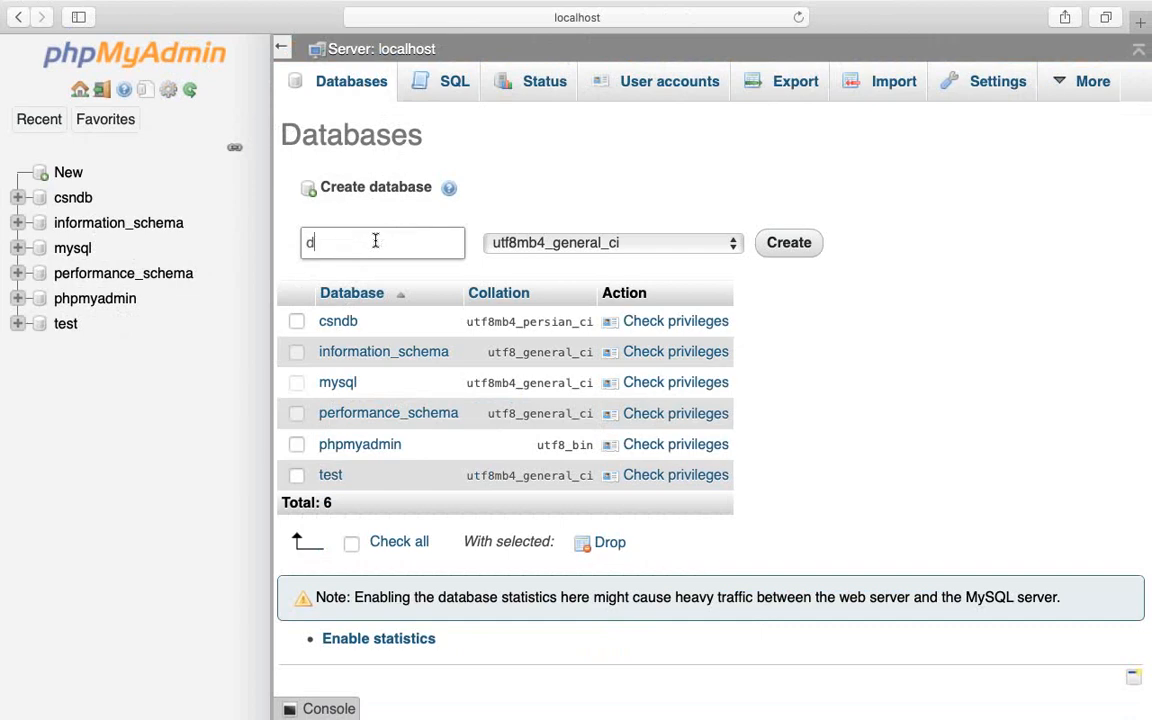
{"action": "type", "text": "tionary"}
{"action": "left_click", "coordinate": [789, 247]}
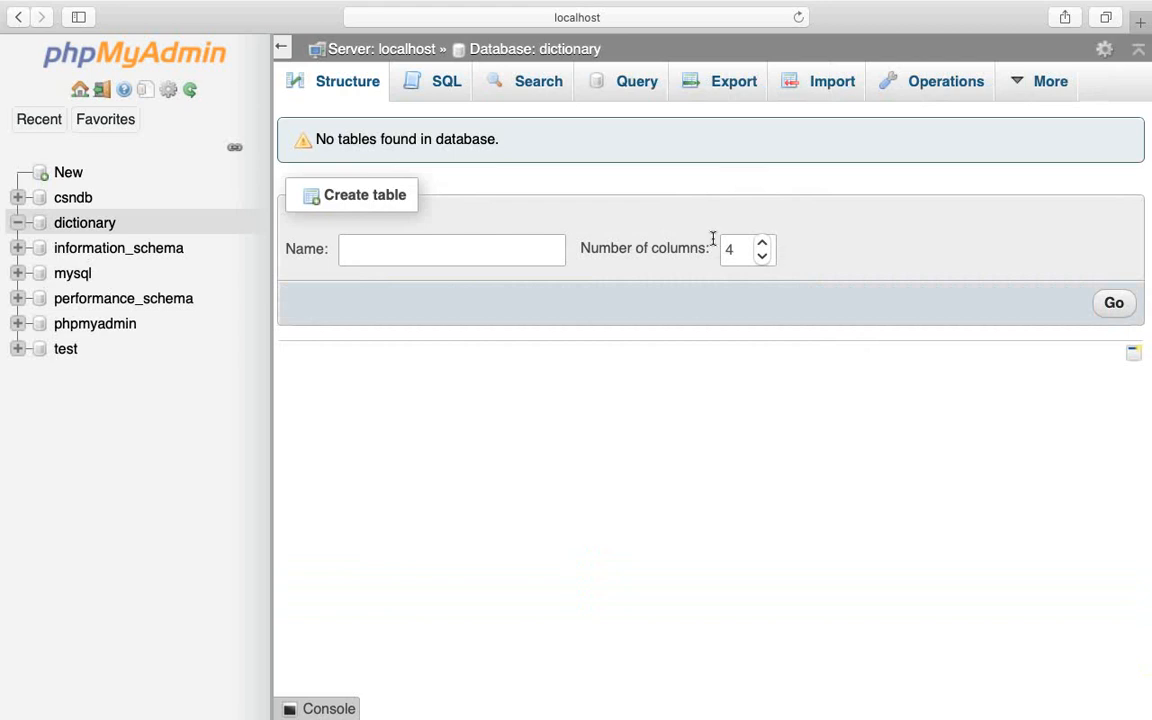
- Paste the copied i18ndict script as an SQL query on the dictionary database and execute it
{"action": "left_click", "coordinate": [110, 226]}
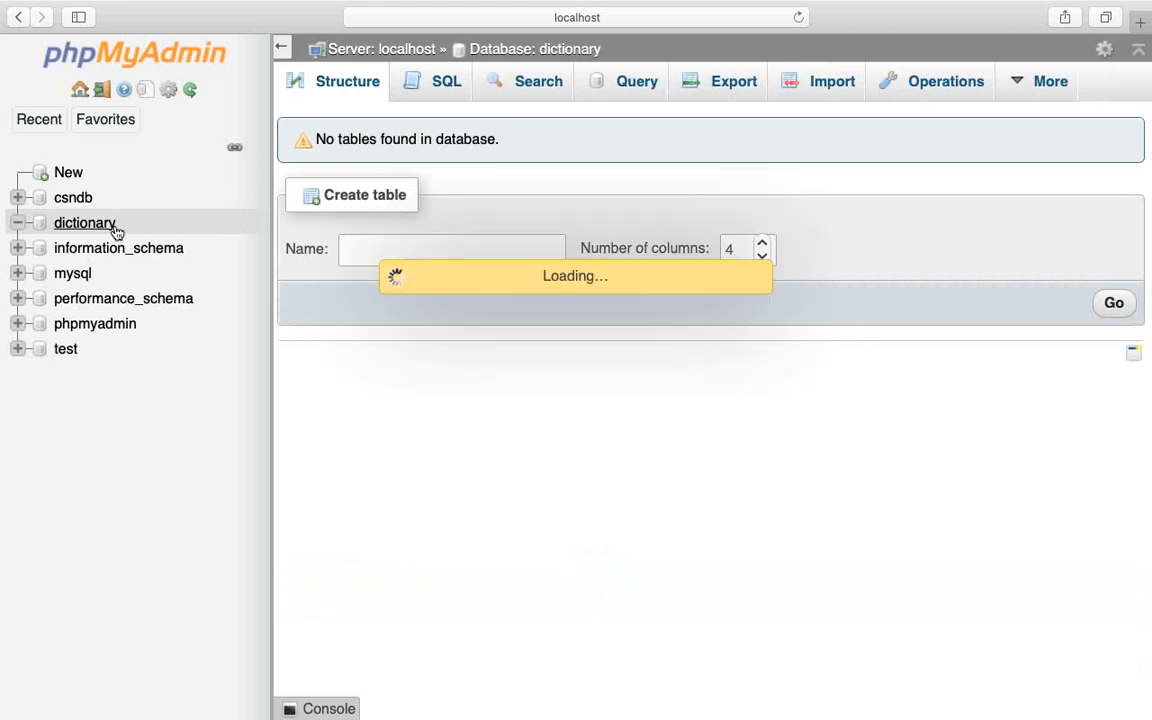
{"action": "left_click", "coordinate": [438, 88]}
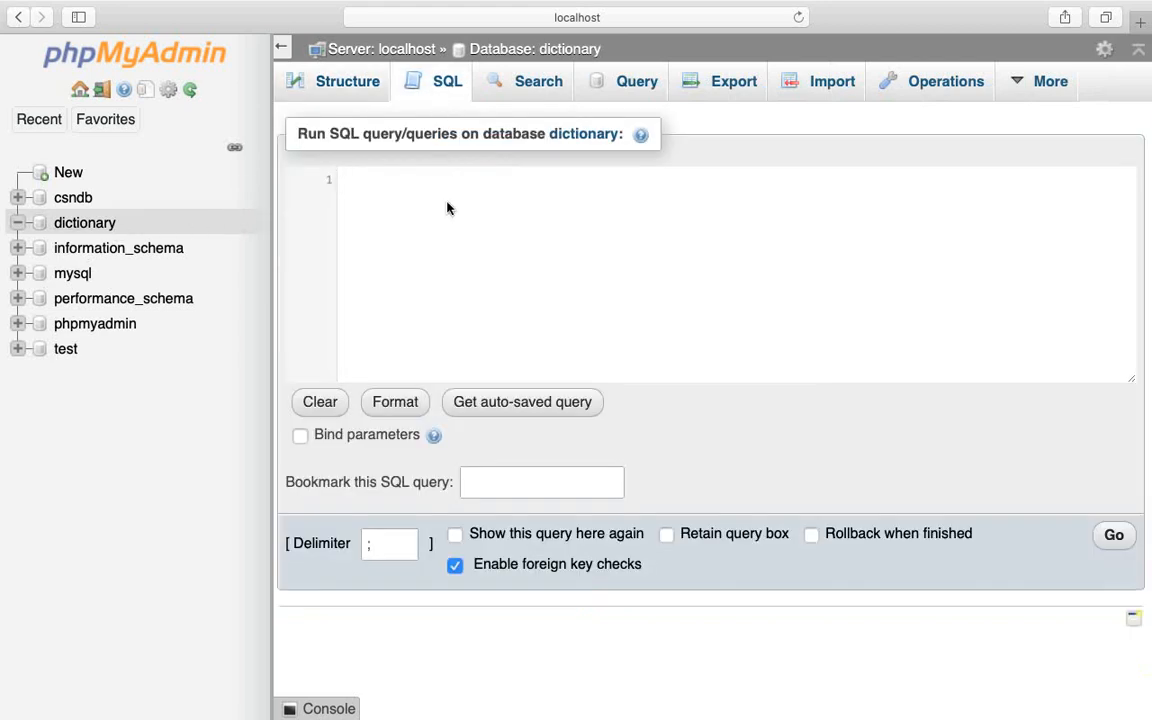
{"action": "key", "text": "super+v"}
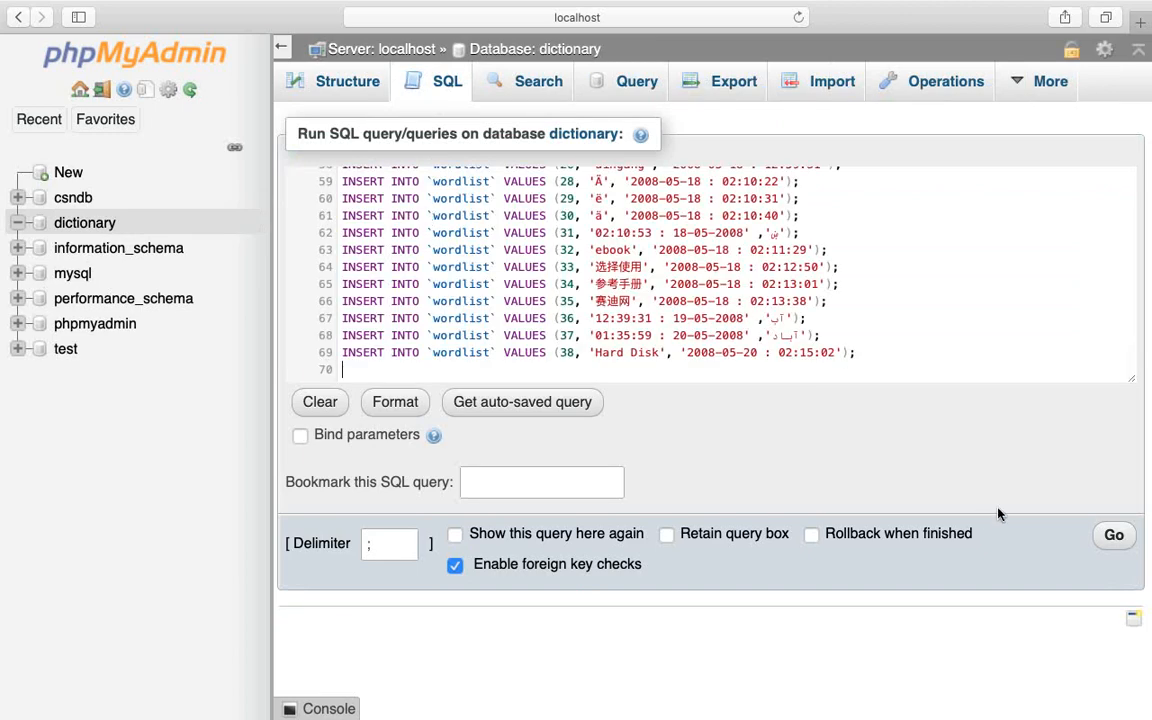
{"action": "left_click", "coordinate": [1113, 537]}
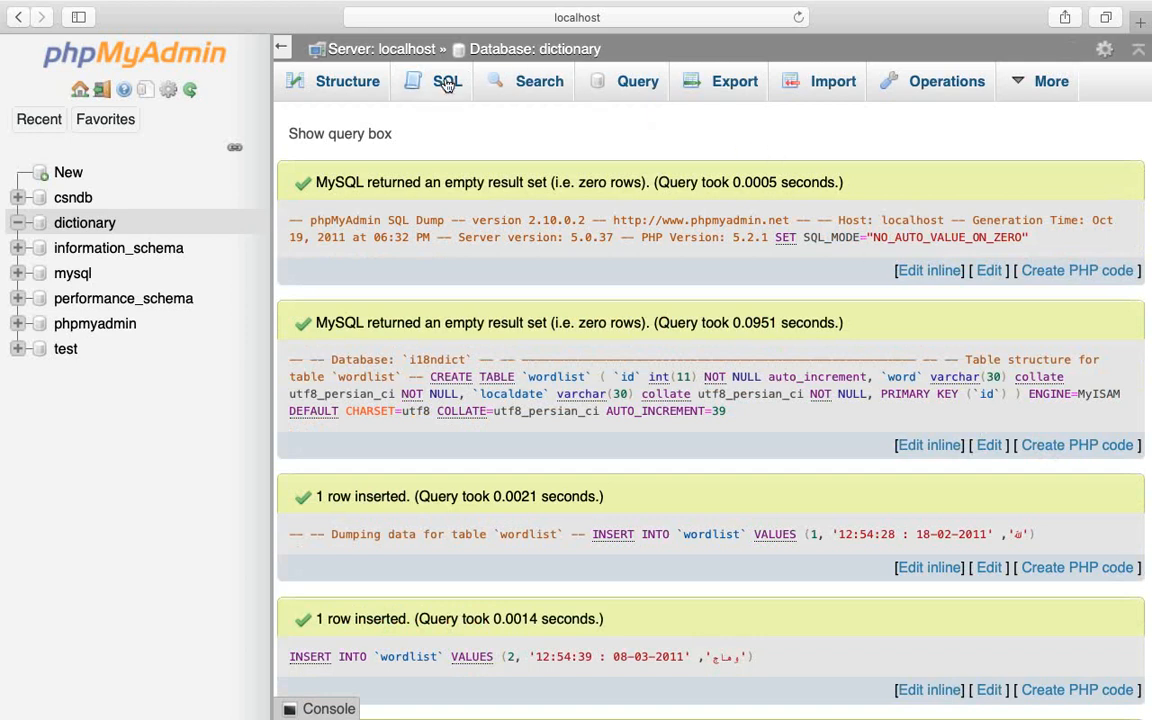
- Run the query "show tables" on the dictionary database to list its tables
{"action": "left_click", "coordinate": [402, 74]}
{"action": "left_click", "coordinate": [393, 200]}
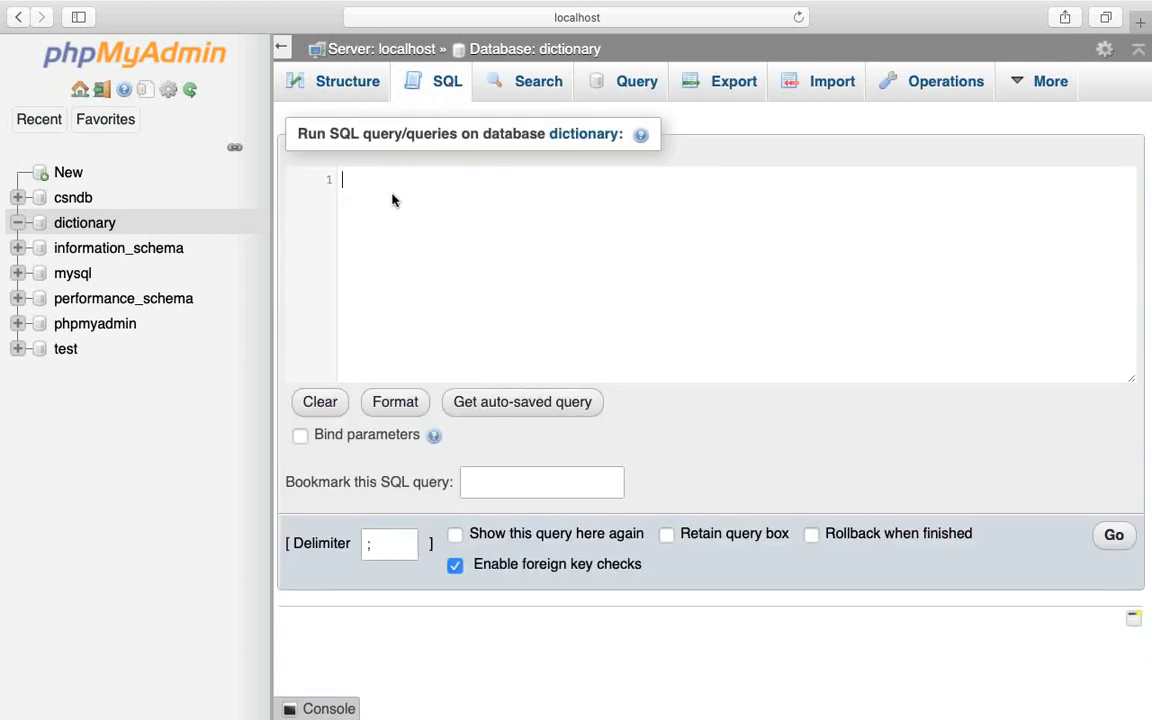
{"action": "type", "text": "show table"}
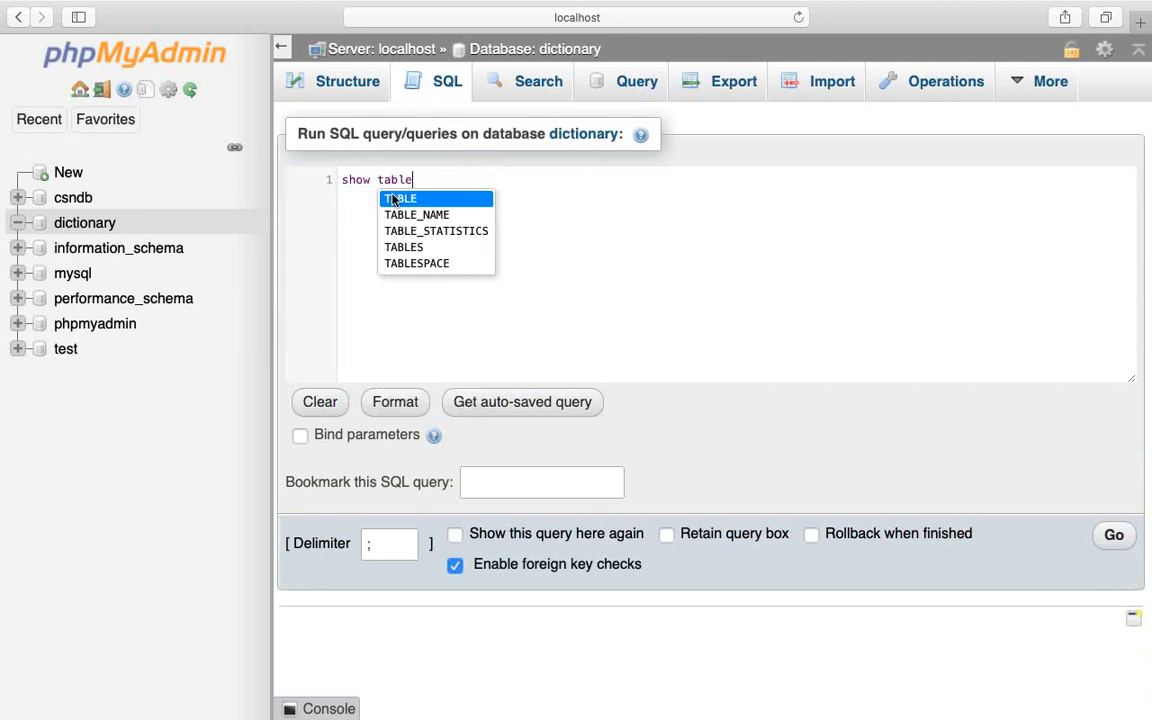
{"action": "type", "text": "s"}
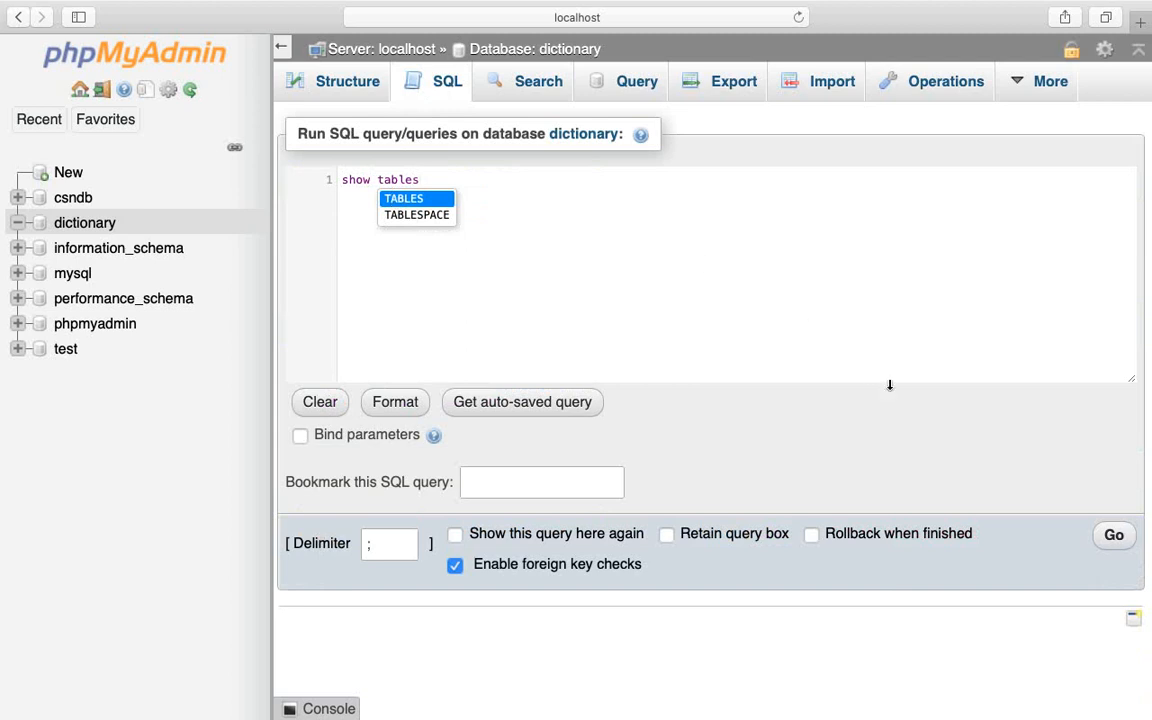
{"action": "left_click", "coordinate": [1114, 535]}
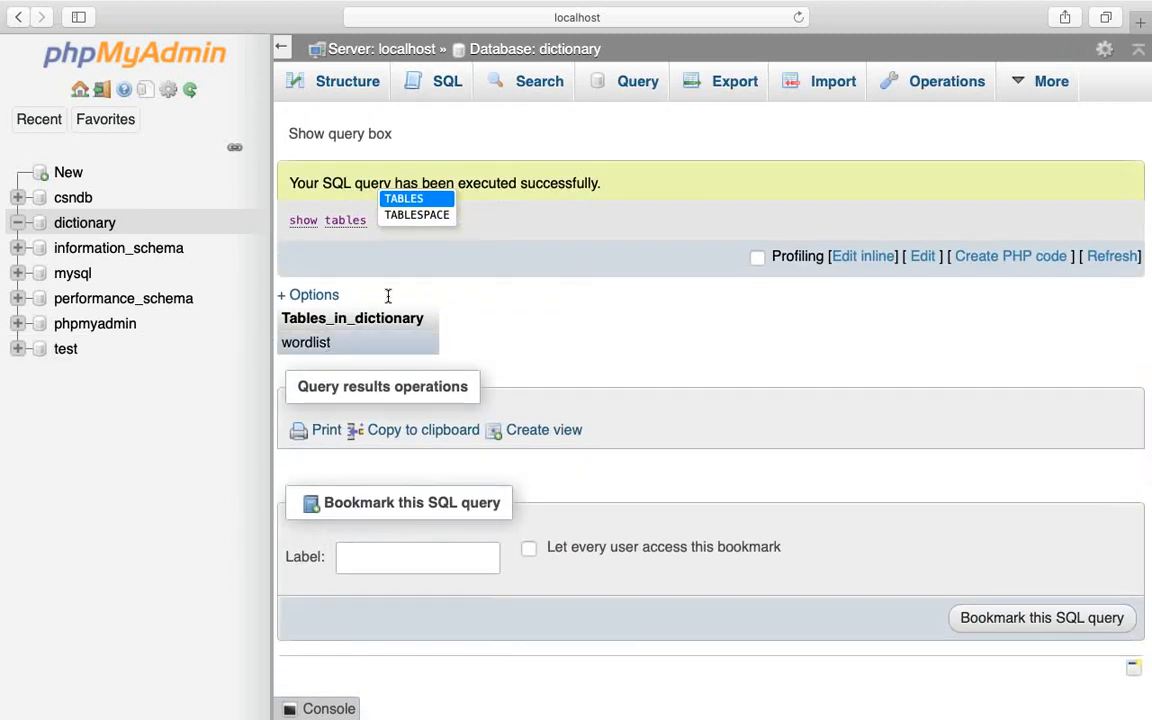
- Try to run "SELECT * from worldlist" on the dictionary database
{"action": "left_click", "coordinate": [446, 84]}
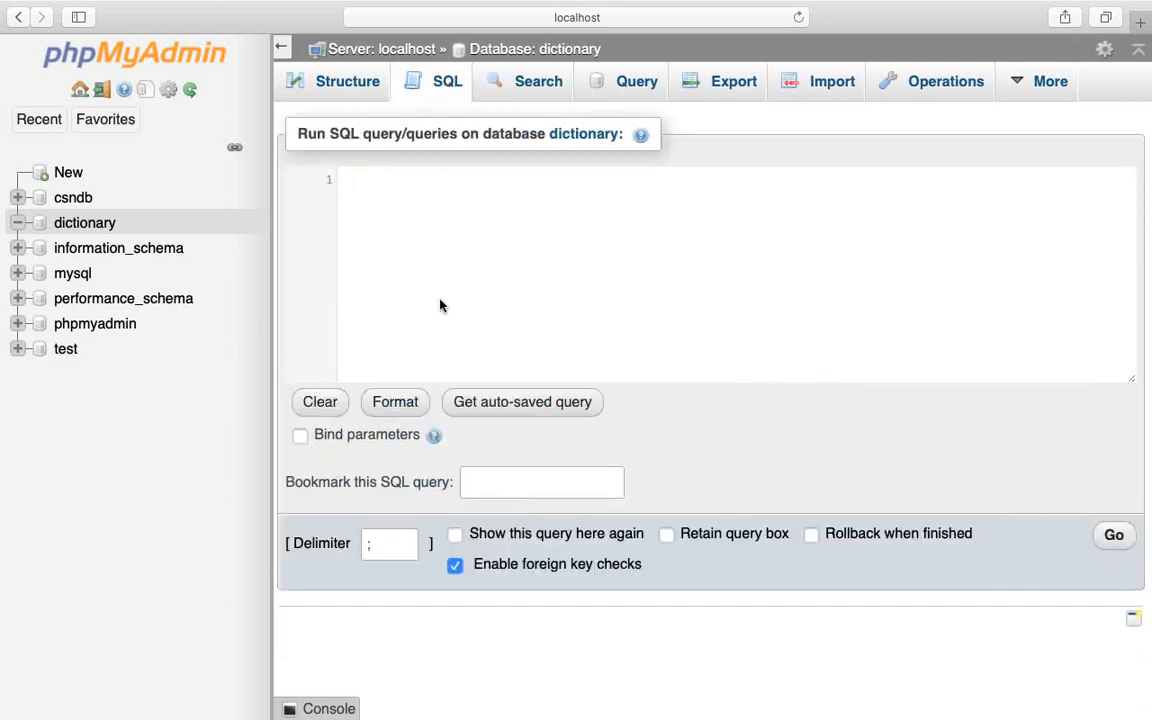
{"action": "type", "text": "sel"}
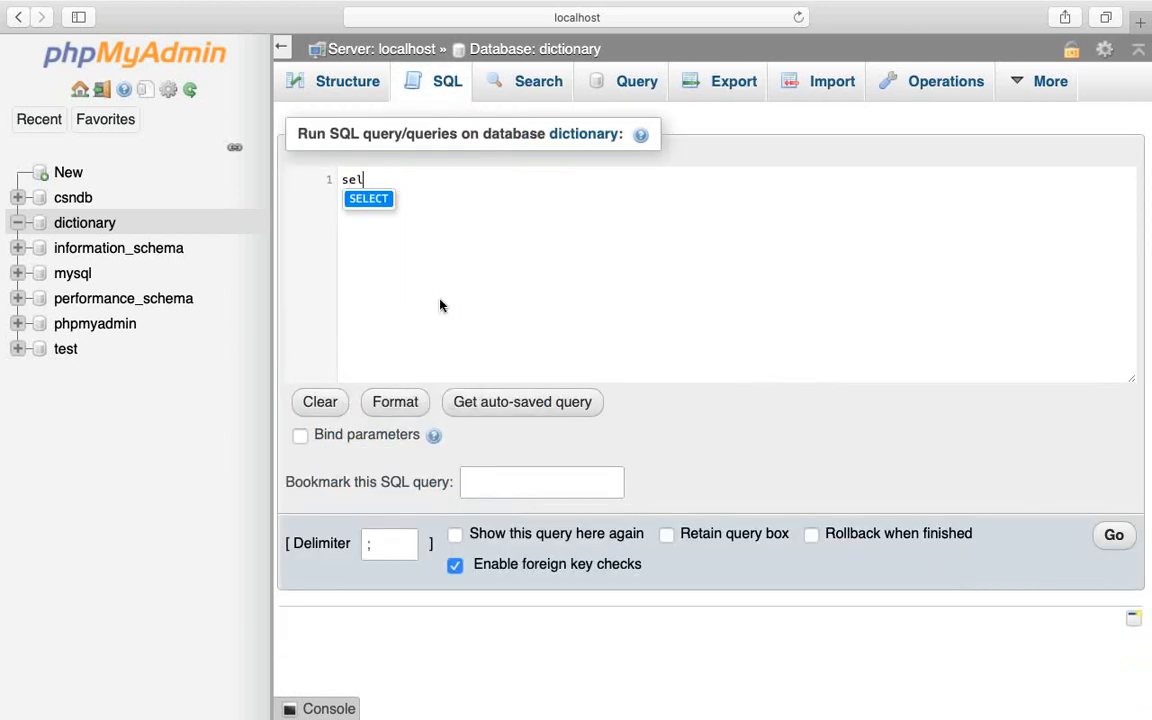
{"action": "key", "text": "Return"}
{"action": "type", "text": "*"}
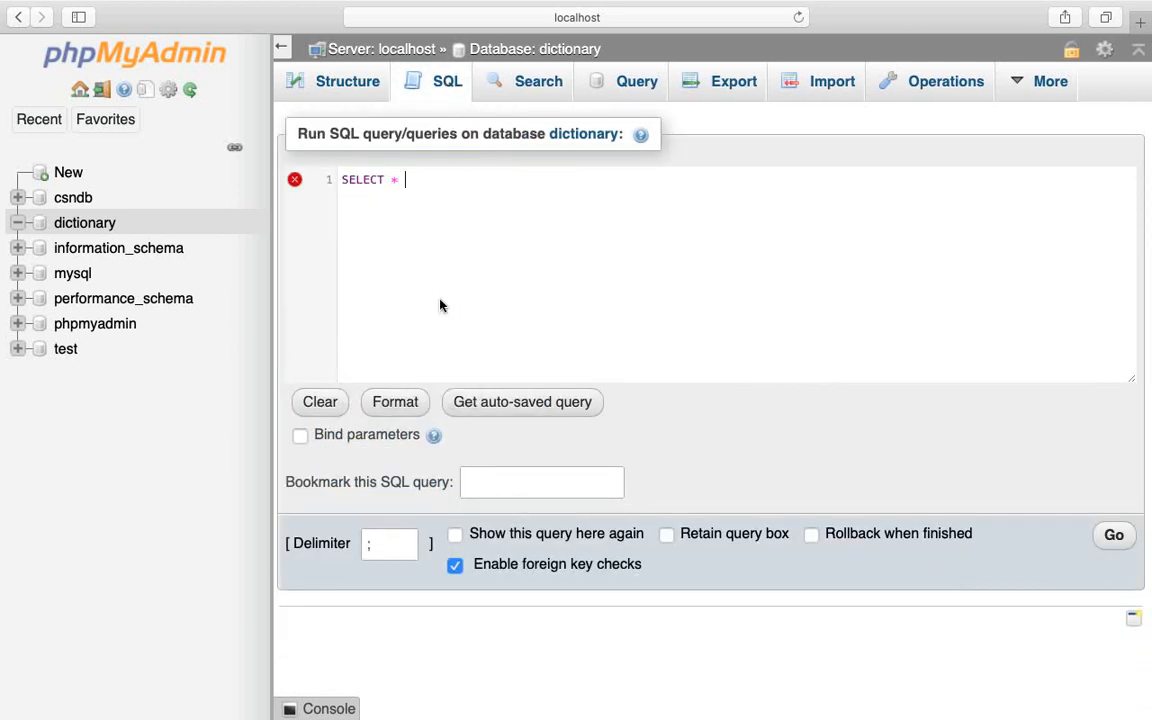
{"action": "type", "text": " from worldlist"}
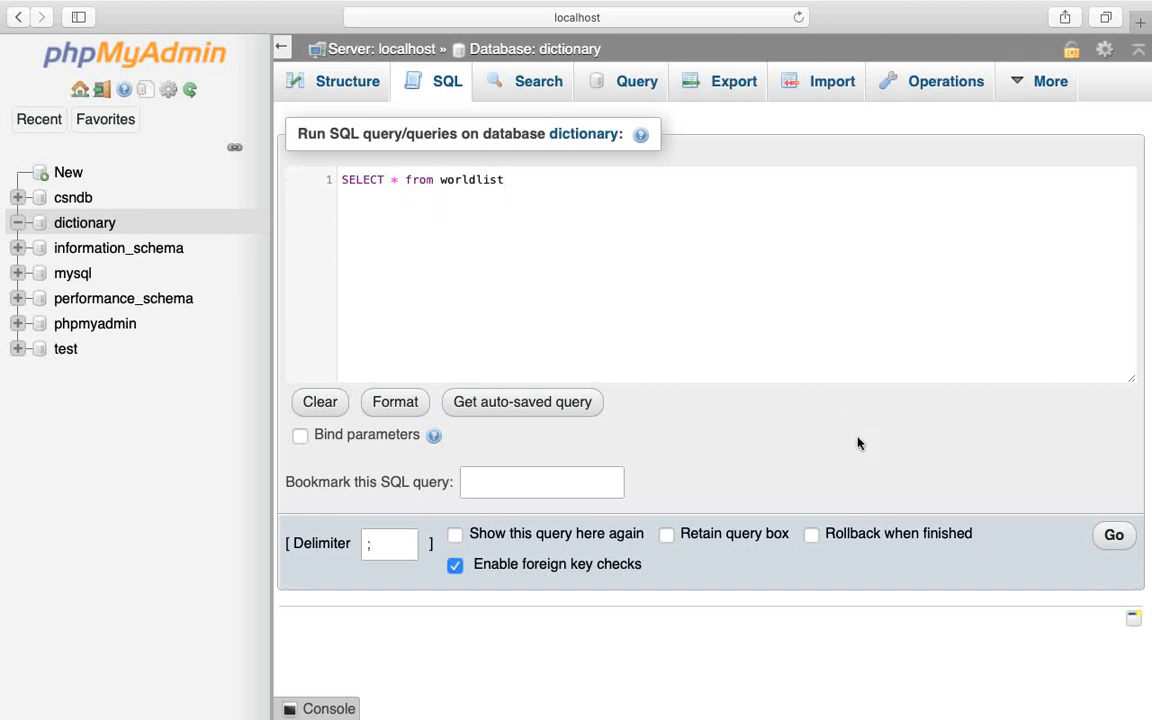
{"action": "left_click", "coordinate": [1120, 541]}
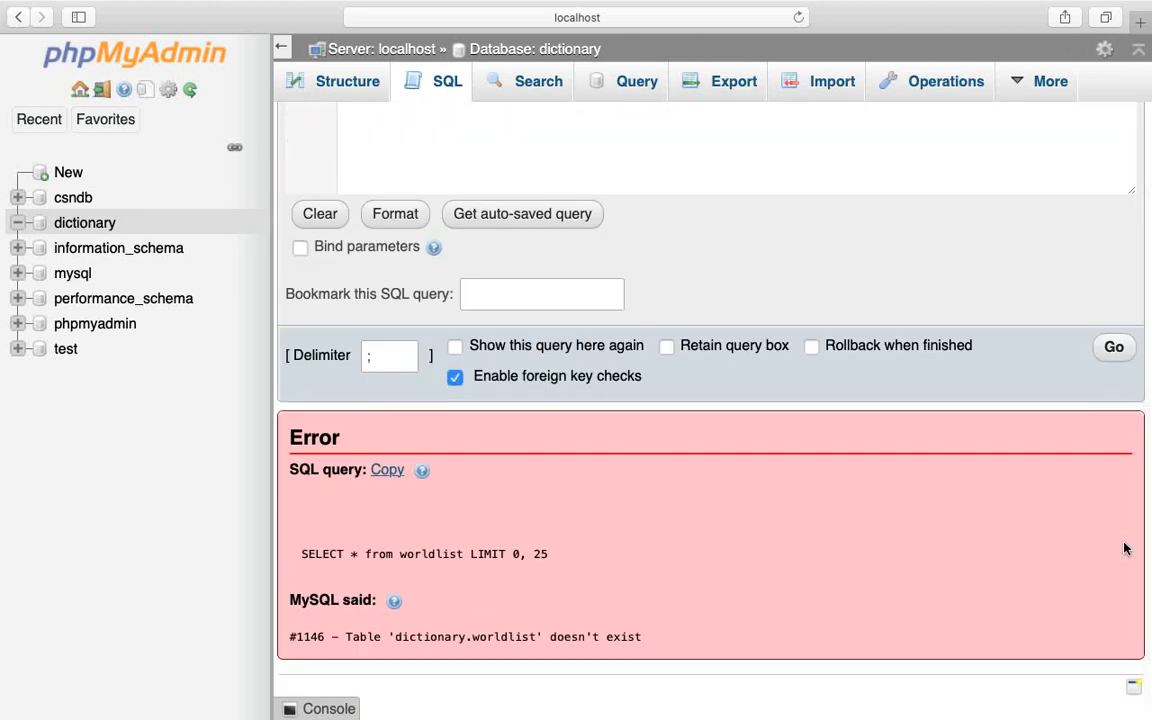
- Run "SELECT * from wordlist" on the dictionary database and look through the returned rows
{"action": "left_click", "coordinate": [447, 80]}
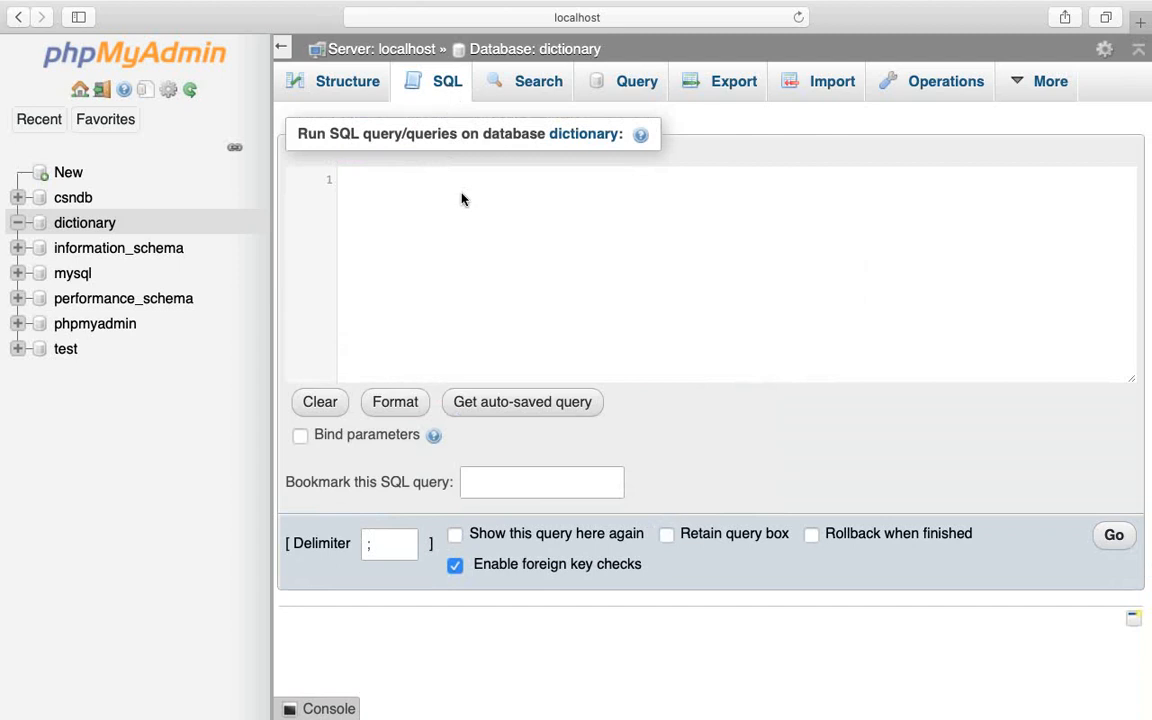
{"action": "type", "text": "sel"}
{"action": "key", "text": "Return"}
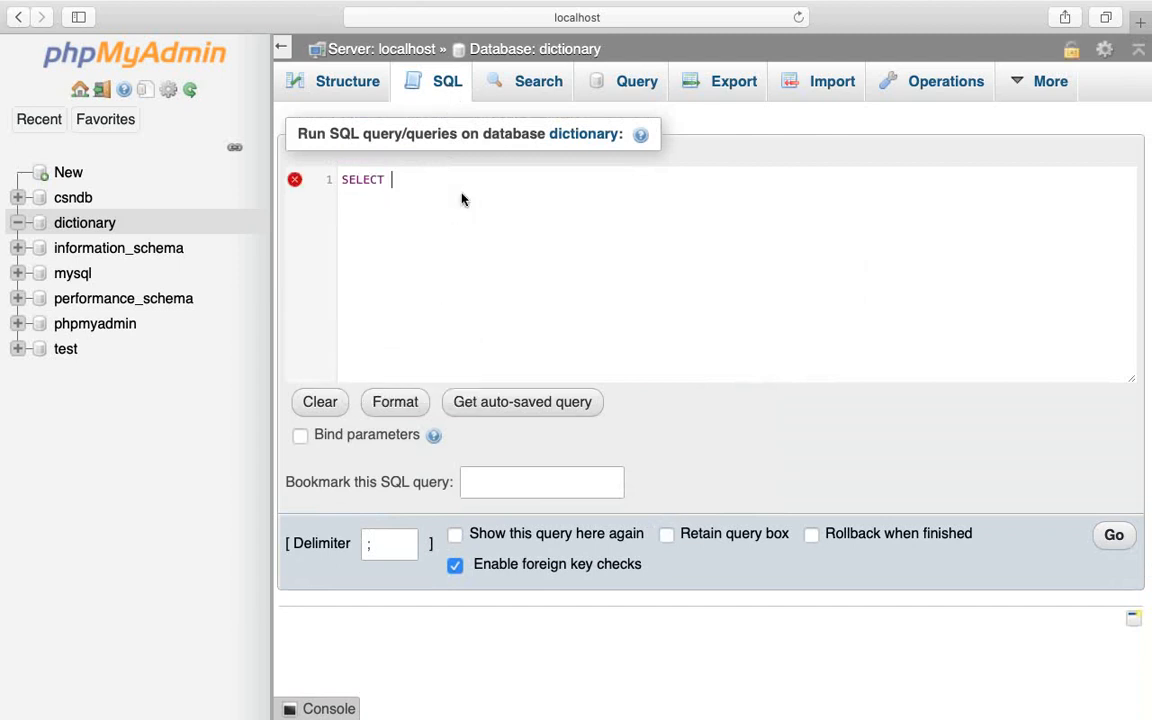
{"action": "type", "text": "* from wo"}
{"action": "key", "text": "Return"}
{"action": "left_click", "coordinate": [1113, 537]}
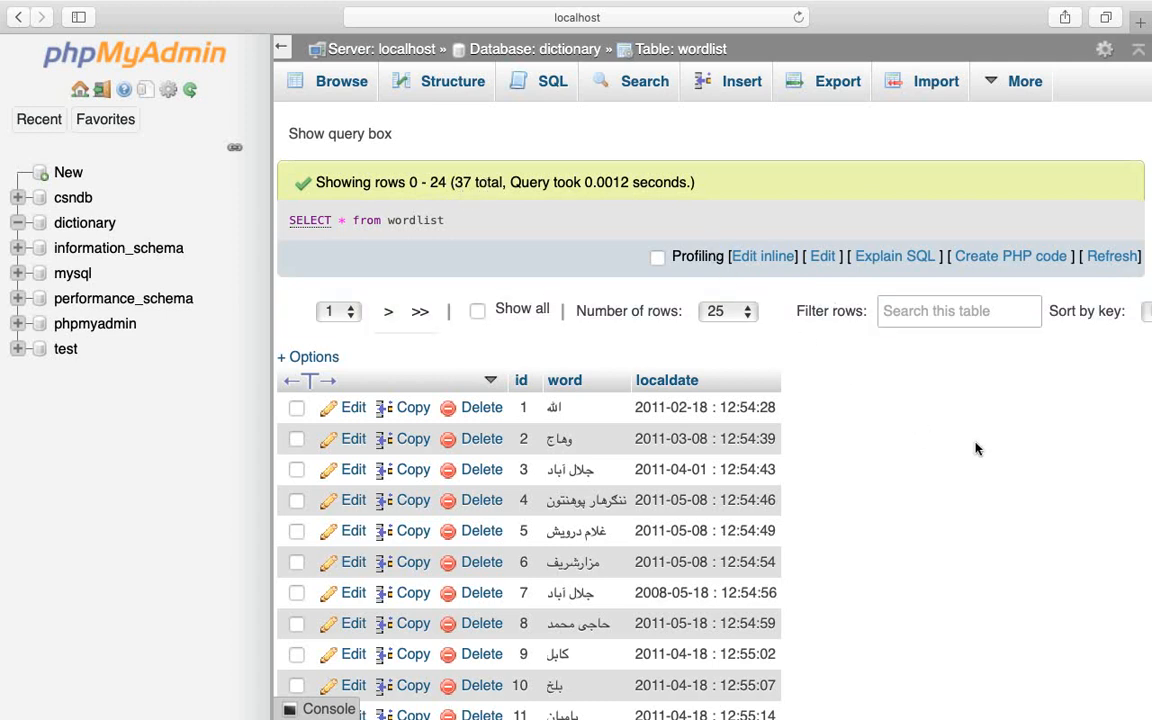
{"action": "scroll", "coordinate": [1022, 437], "scroll_direction": "down", "scroll_amount": 5}
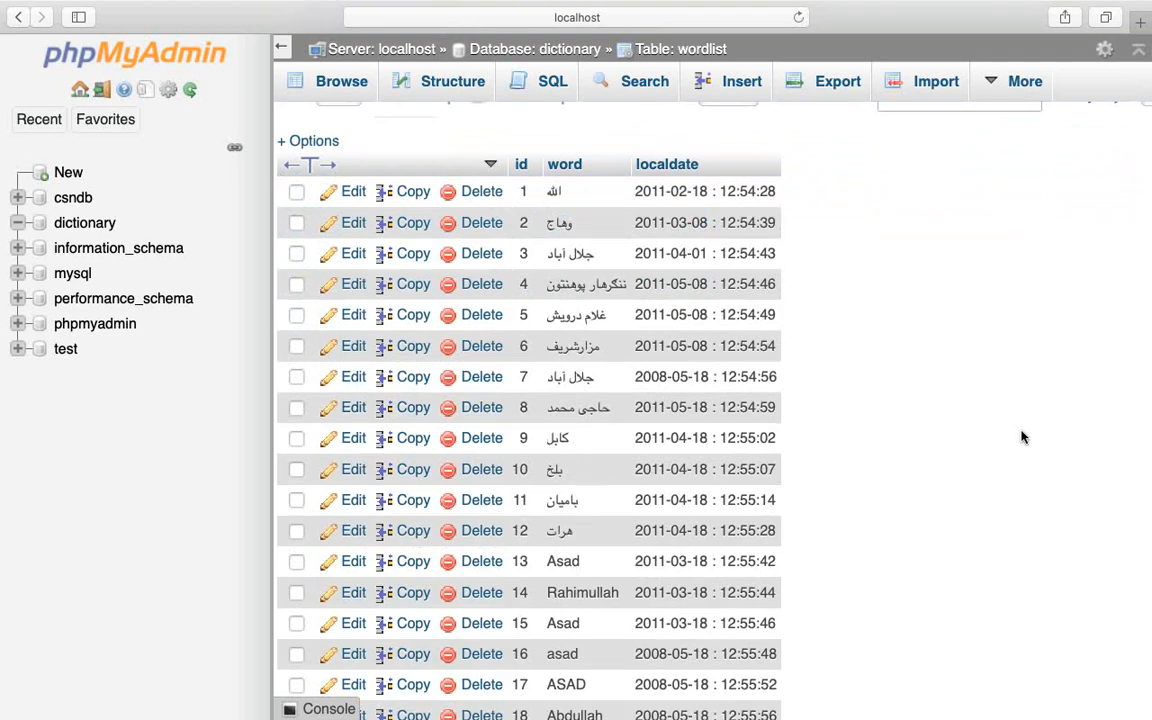
{"action": "scroll", "coordinate": [1022, 437], "scroll_direction": "up", "scroll_amount": 5}
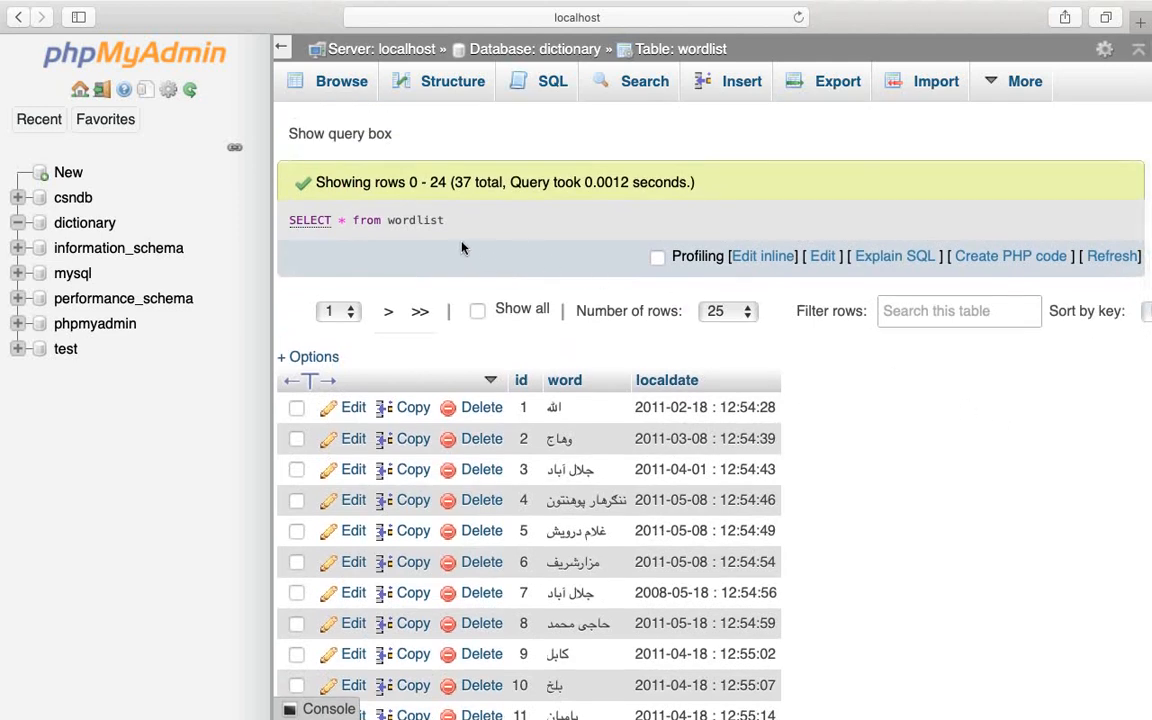
- Replace the WHERE clause of the wordlist query with "limit 0, 50;", run it and review the rows through to the end
{"action": "left_click_drag", "start_coordinate": [450, 228], "coordinate": [290, 219]}
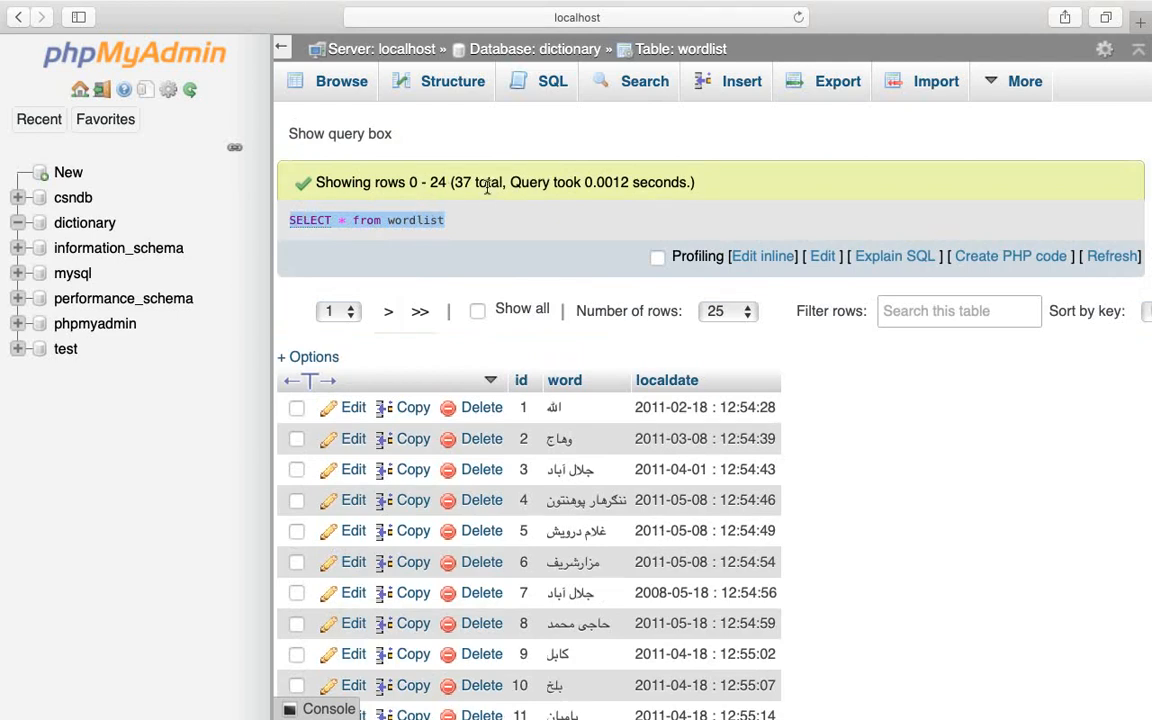
{"action": "left_click", "coordinate": [548, 81]}
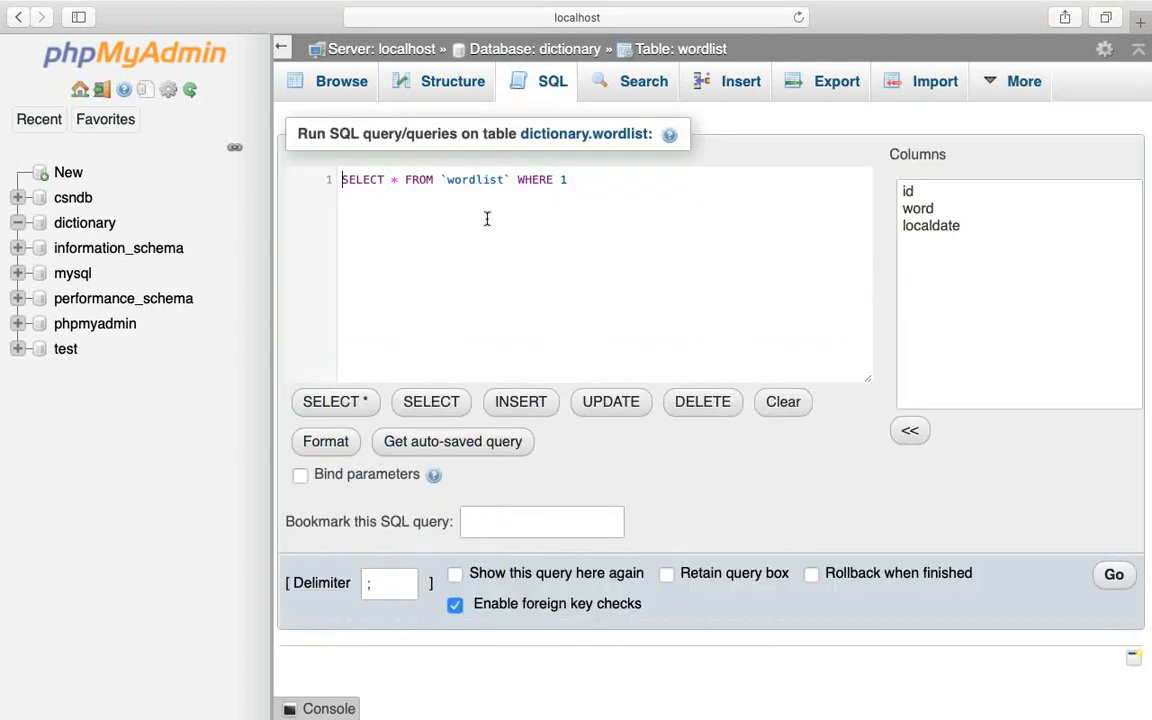
{"action": "left_click_drag", "start_coordinate": [572, 179], "coordinate": [518, 179]}
{"action": "key", "text": "Return"}
{"action": "type", "text": "limit 0, 50"}
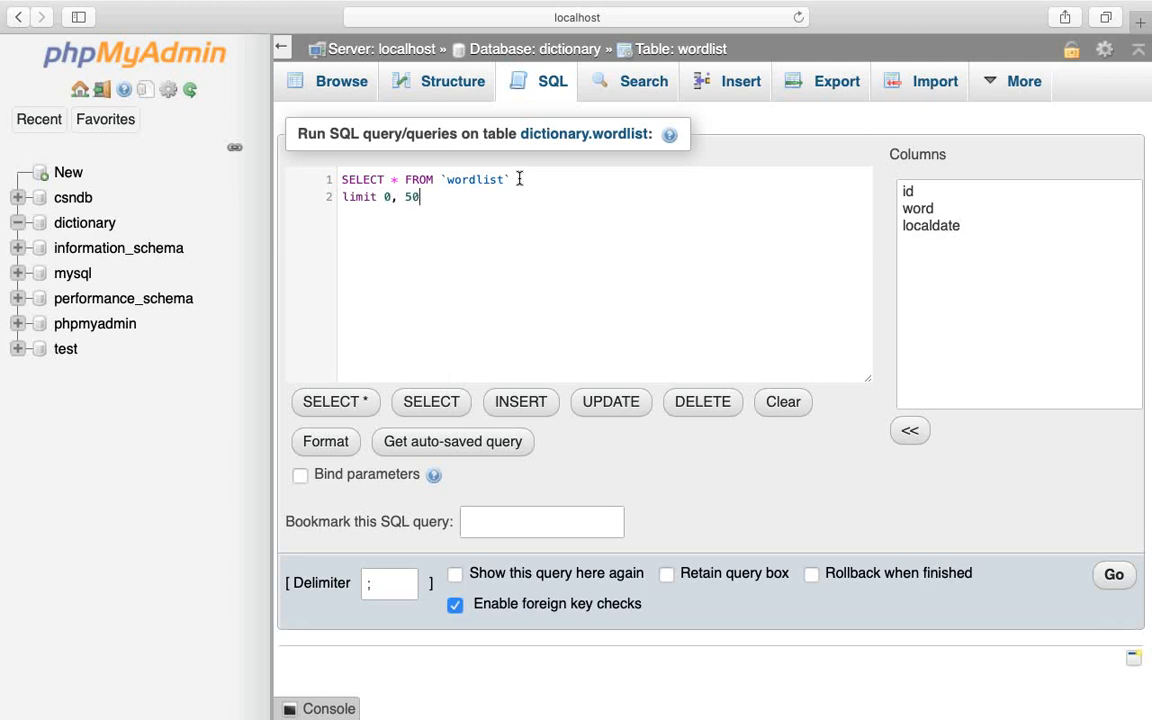
{"action": "type", "text": ";"}
{"action": "left_click", "coordinate": [1115, 576]}
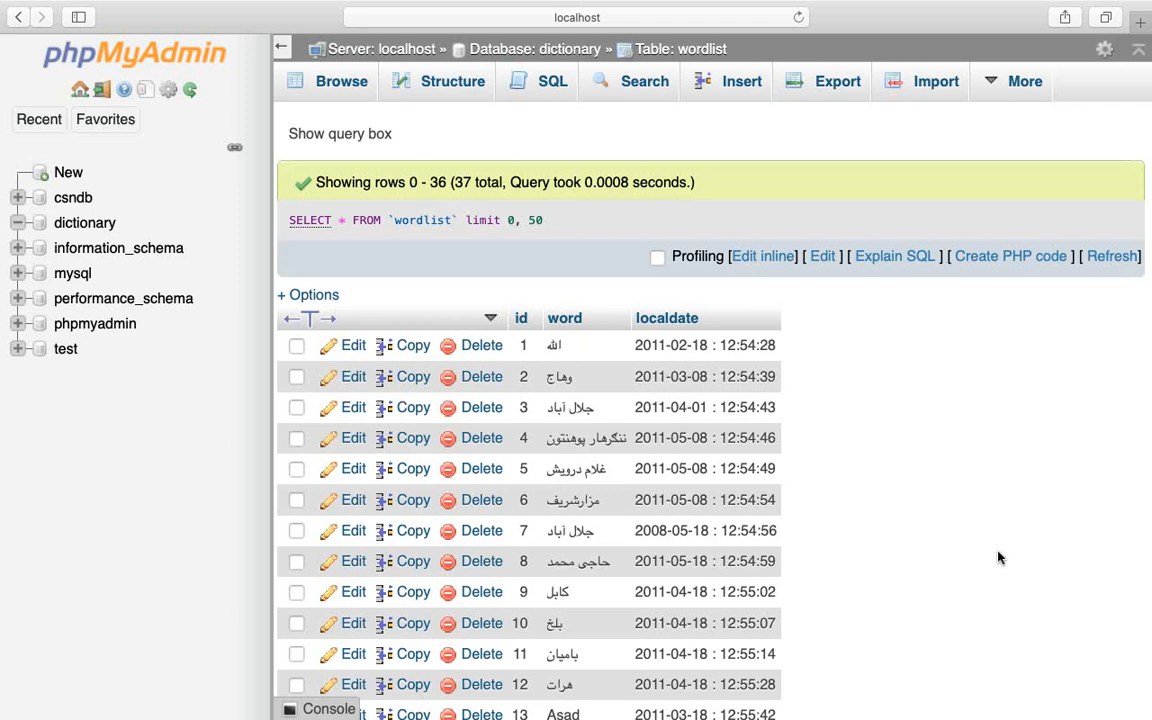
{"action": "scroll", "coordinate": [885, 519], "scroll_direction": "down", "scroll_amount": 3}
{"action": "scroll", "coordinate": [885, 519], "scroll_direction": "down", "scroll_amount": 9}
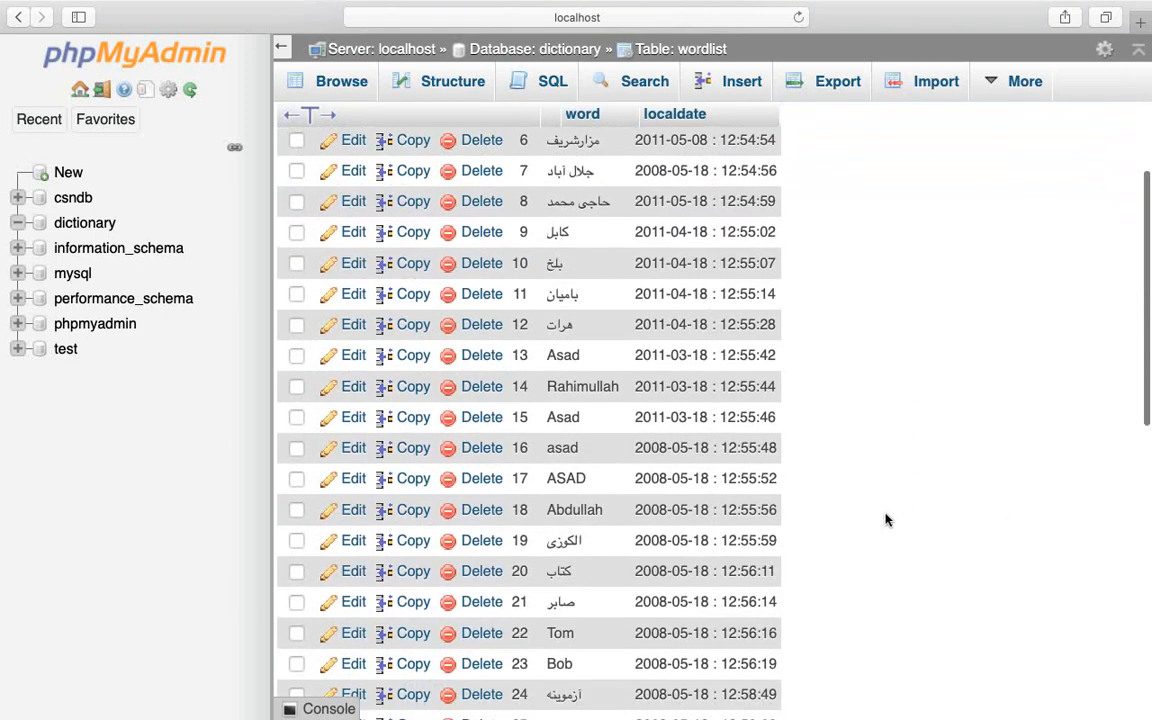
{"action": "scroll", "coordinate": [885, 519], "scroll_direction": "down", "scroll_amount": 10}
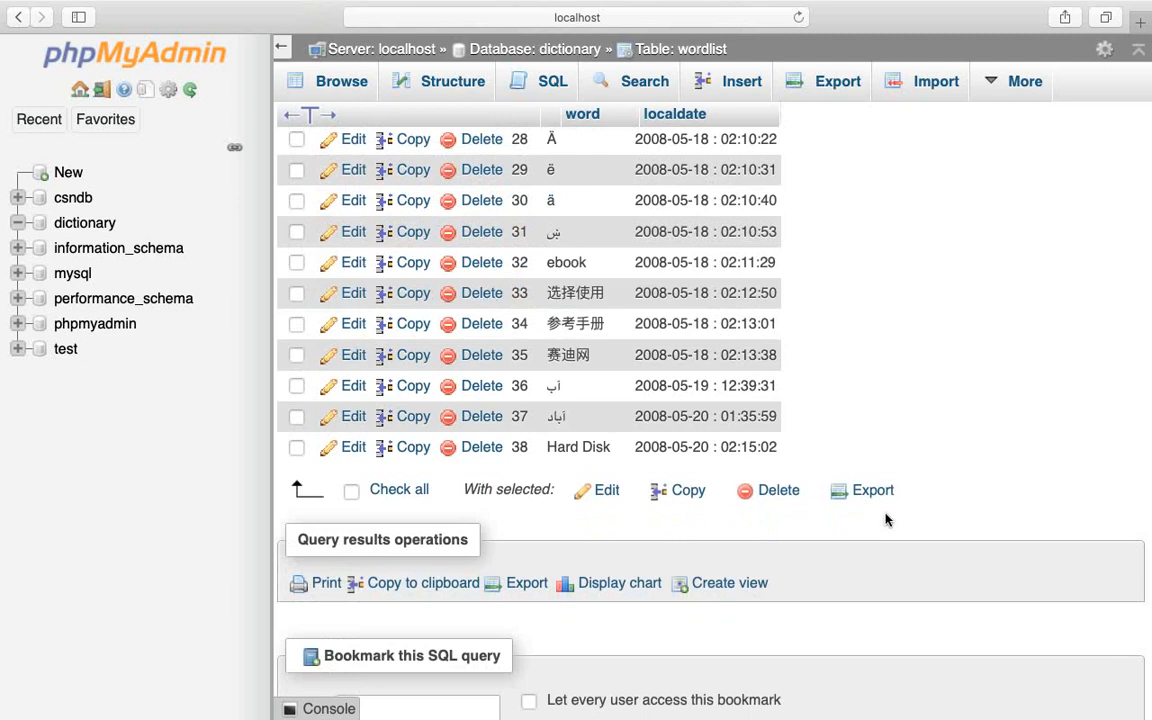
- Create another new database named world with the utf8mb4_general_ci collation
{"action": "left_click", "coordinate": [80, 90]}
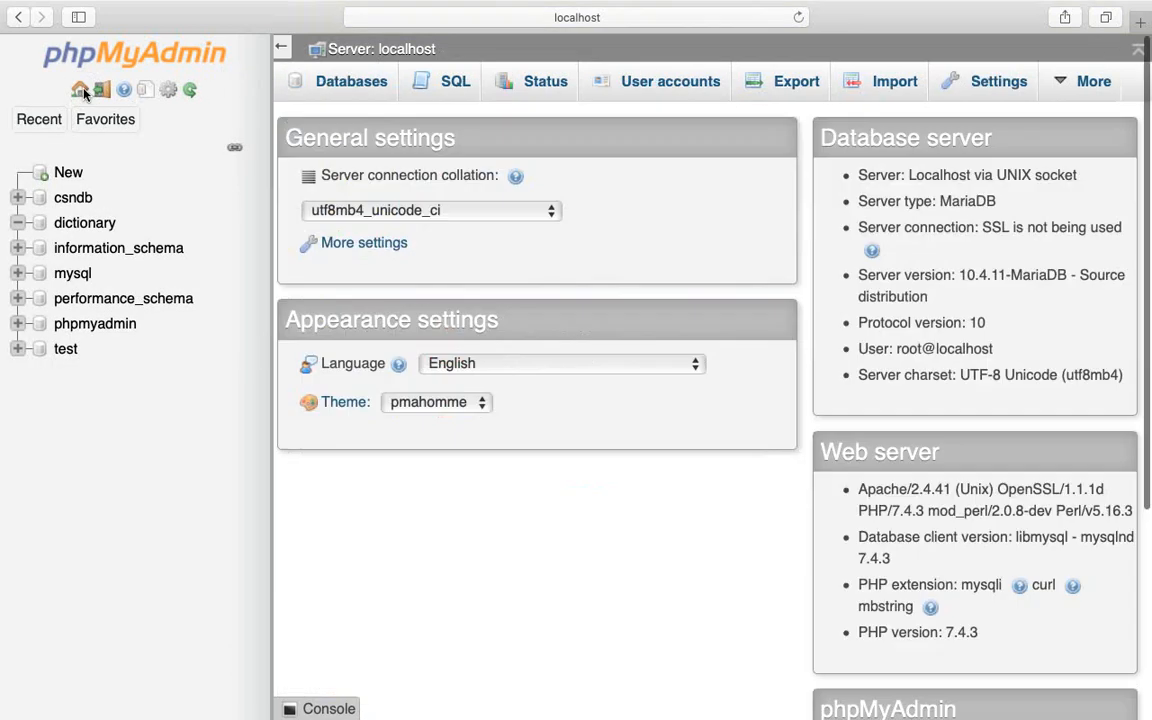
{"action": "left_click", "coordinate": [77, 178]}
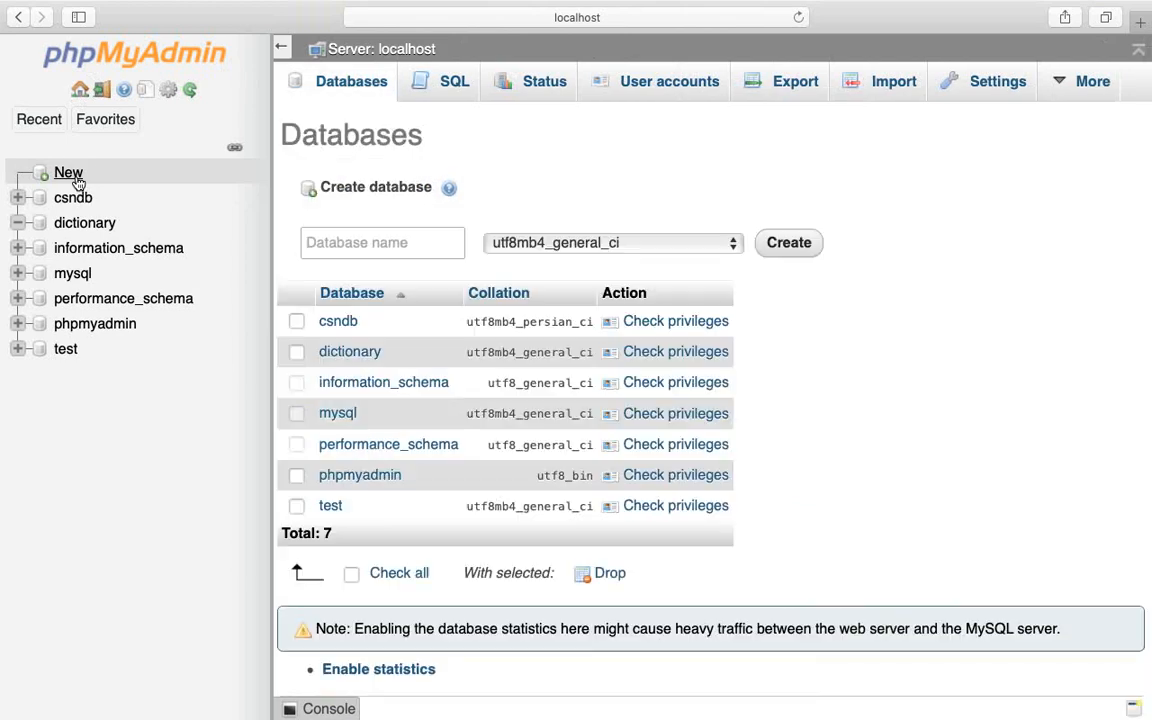
{"action": "left_click", "coordinate": [359, 245]}
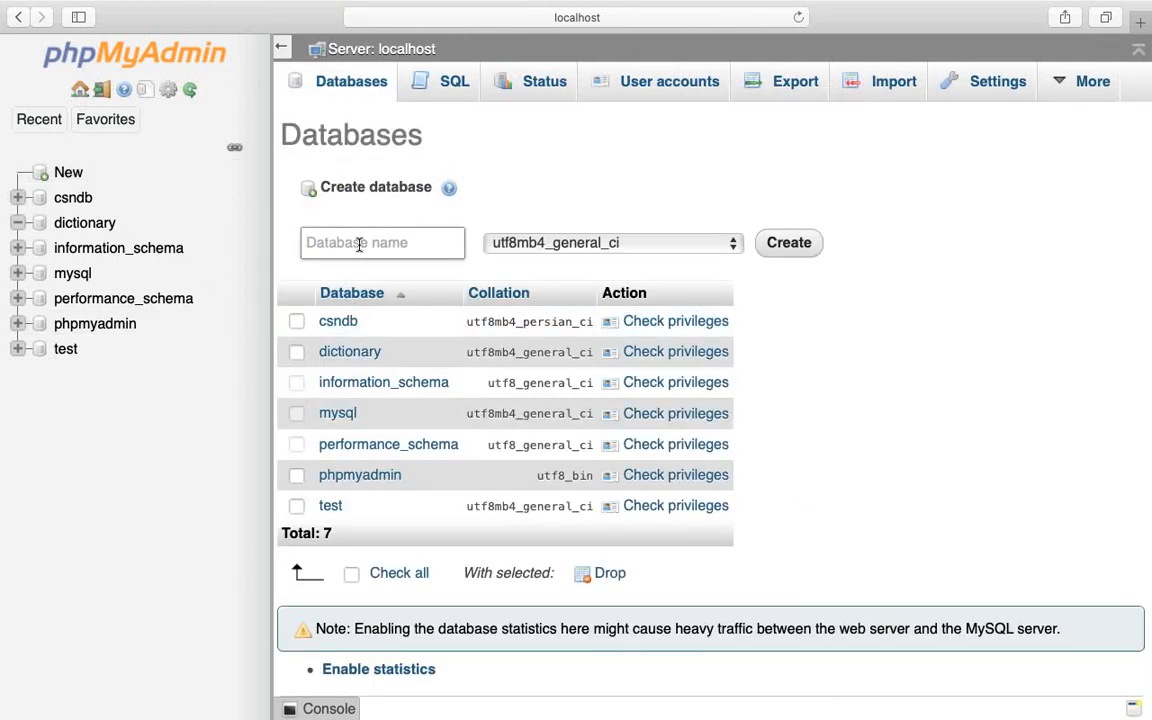
{"action": "type", "text": "d"}
{"action": "key", "text": "BackSpace"}
{"action": "type", "text": "world"}
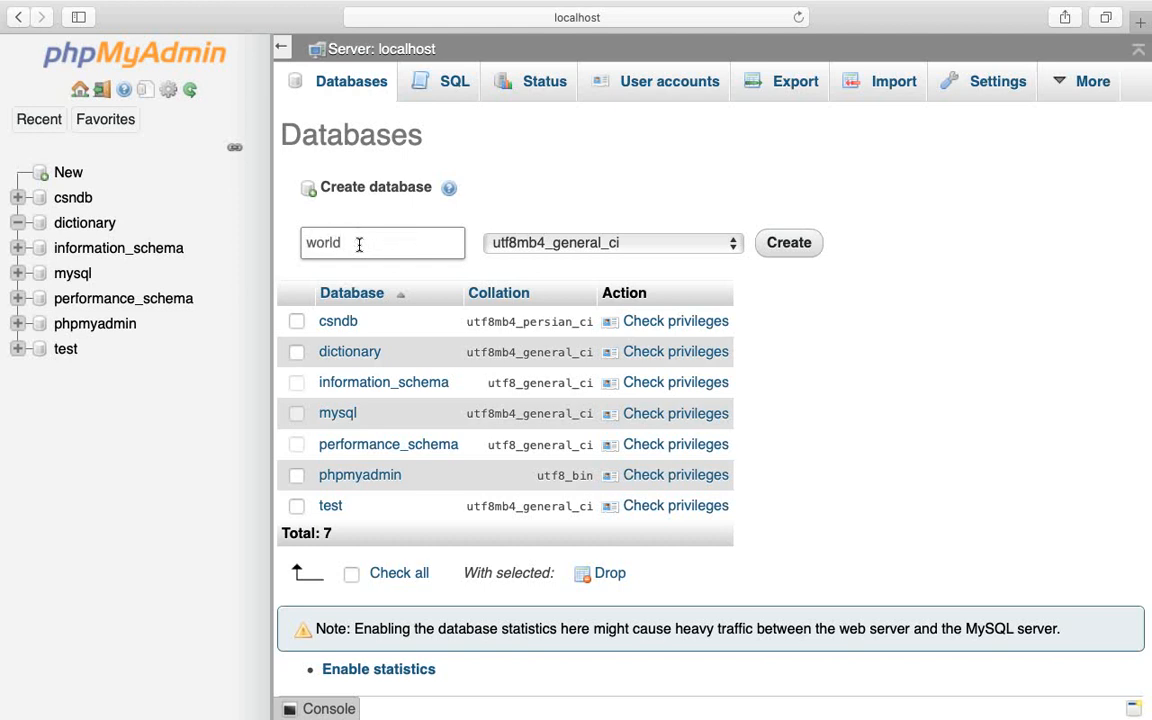
{"action": "left_click", "coordinate": [789, 243]}
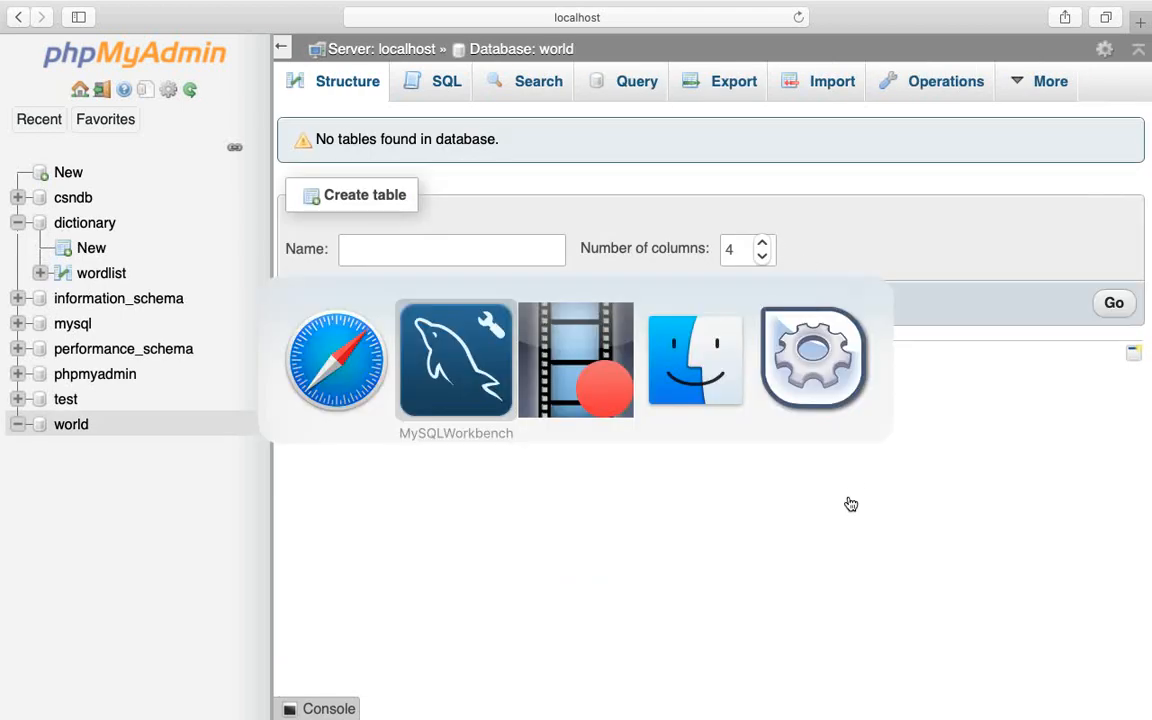
- Switch to MySQL Workbench and copy the entire contents of the world script
{"action": "key", "text": "super+Tab"}
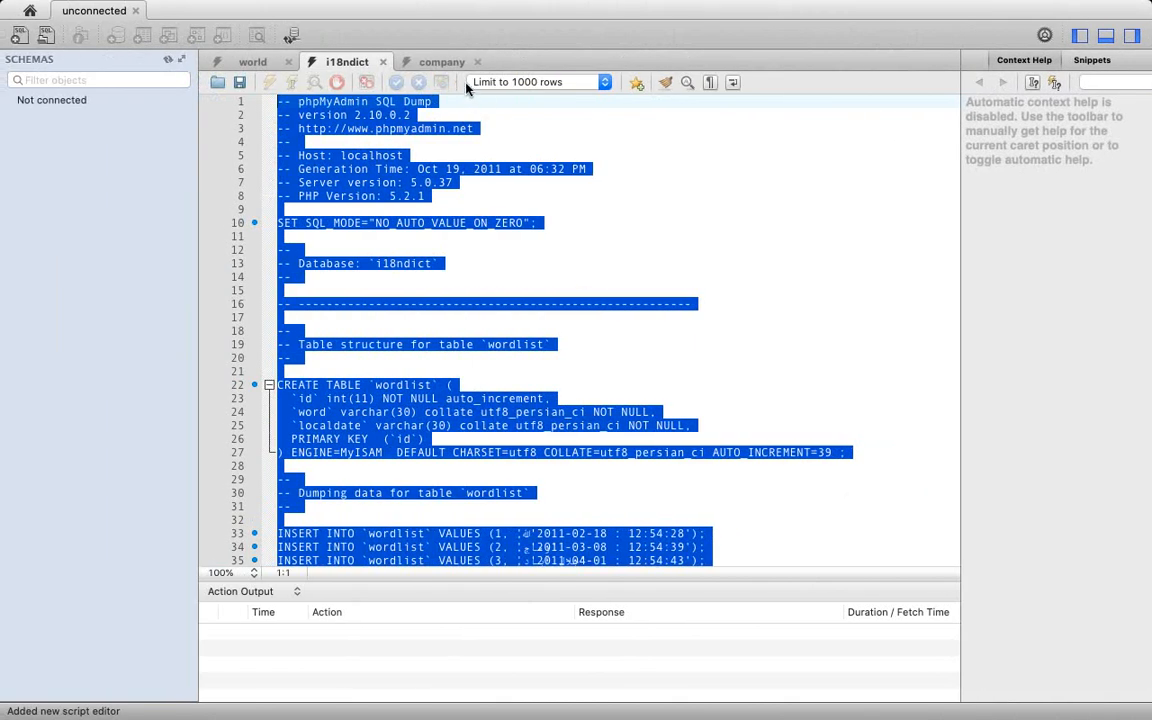
{"action": "left_click", "coordinate": [262, 63]}
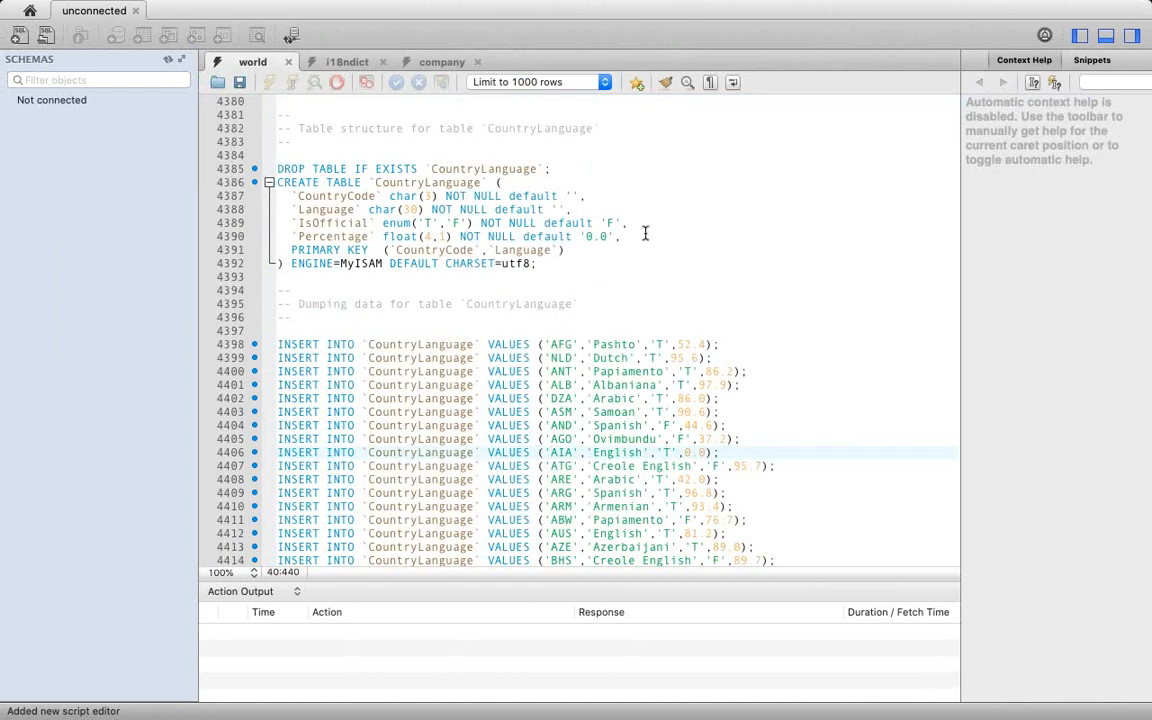
{"action": "key", "text": "super+a"}
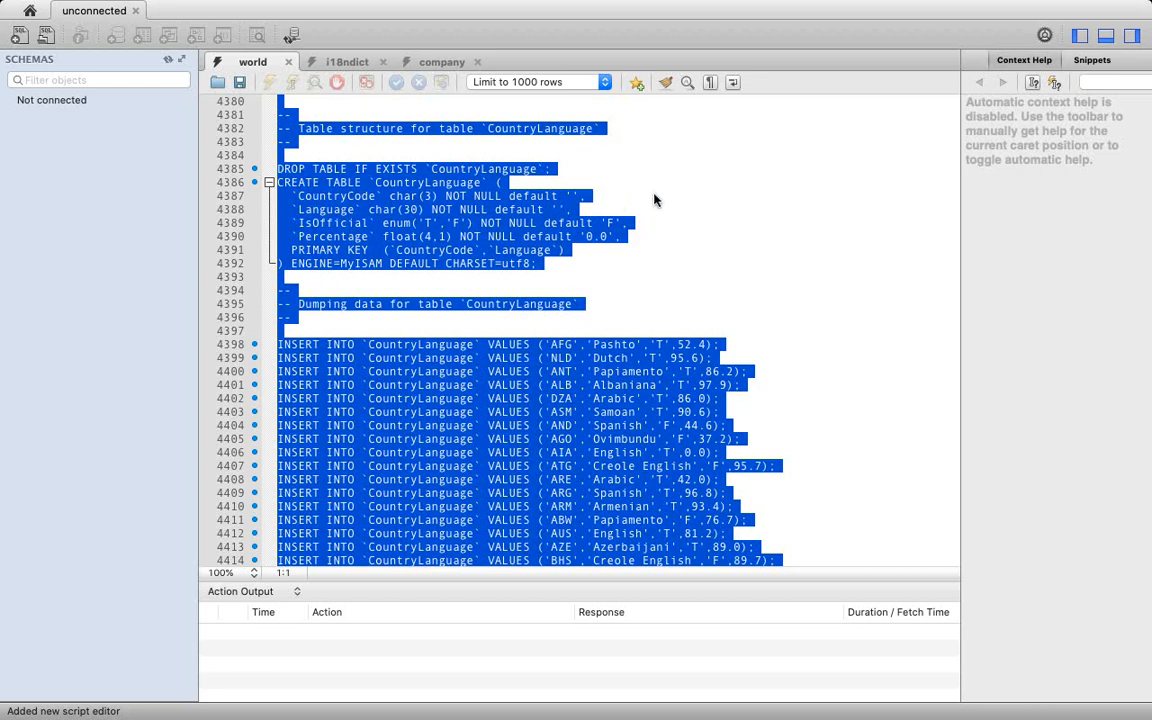
- Return to phpMyAdmin, run the copied script on the world database and open the database's table list
{"action": "key", "text": "super+Tab"}
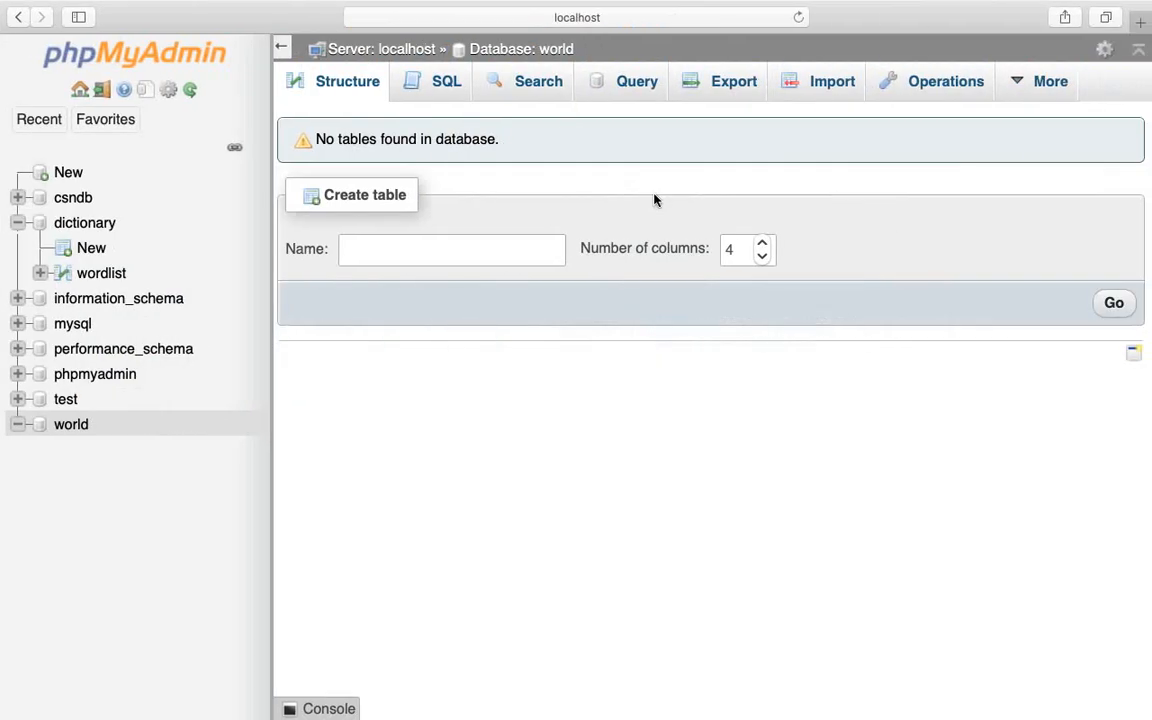
{"action": "left_click", "coordinate": [442, 84]}
{"action": "key", "text": "super+v"}
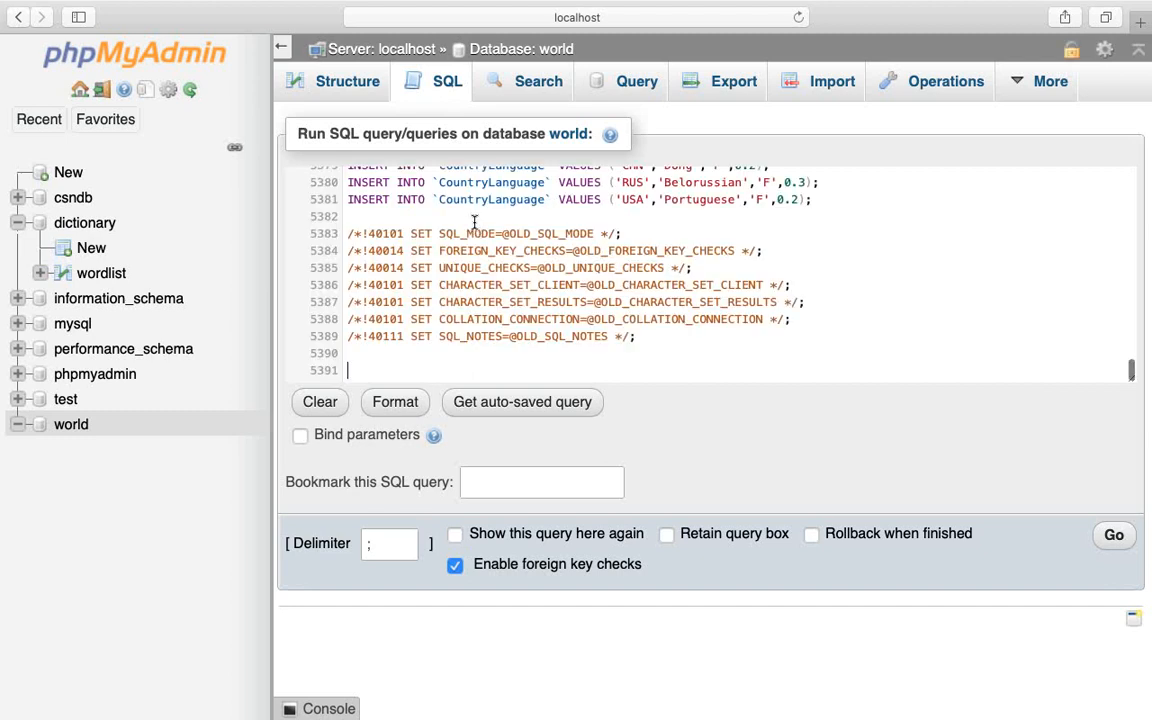
{"action": "left_click", "coordinate": [1114, 545]}
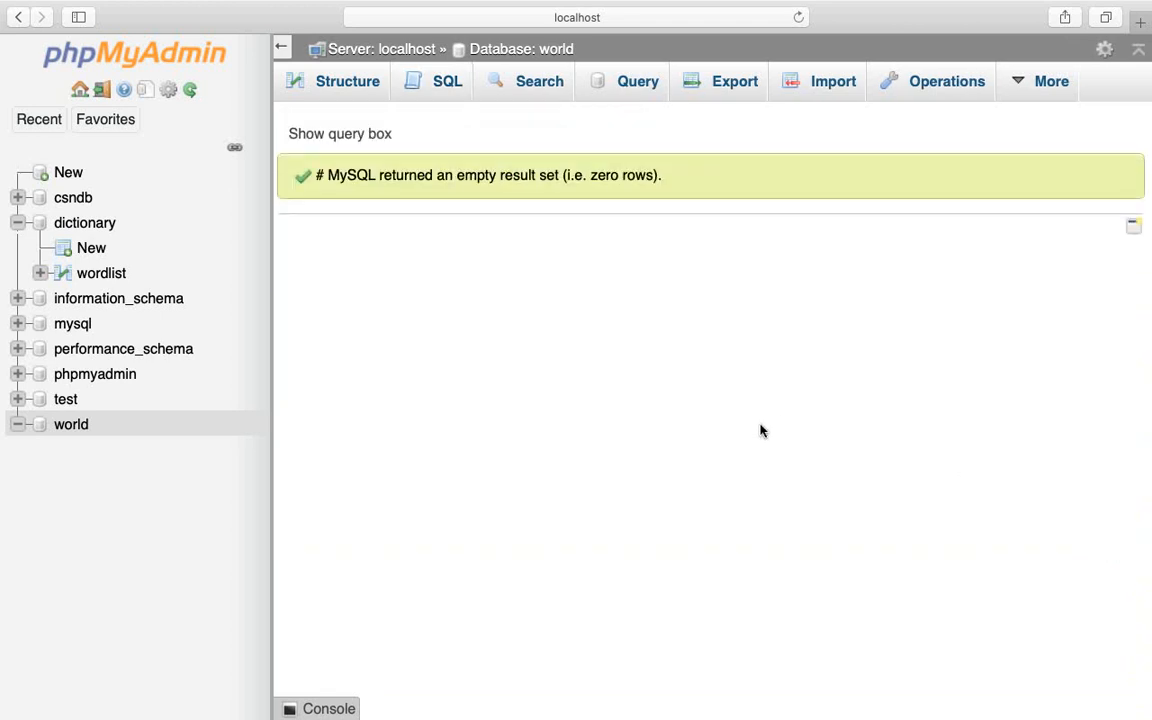
{"action": "left_click", "coordinate": [57, 427]}
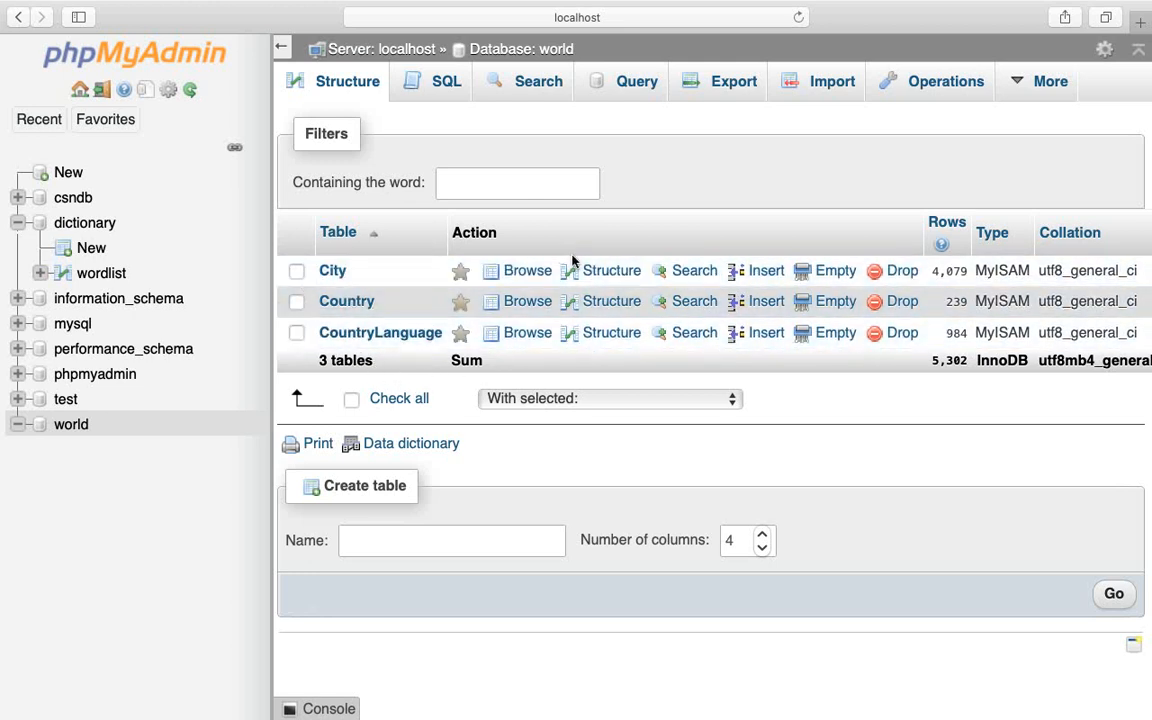
- Start a new SQL query on the world database with "SELECT cou"
{"action": "left_click", "coordinate": [408, 81]}
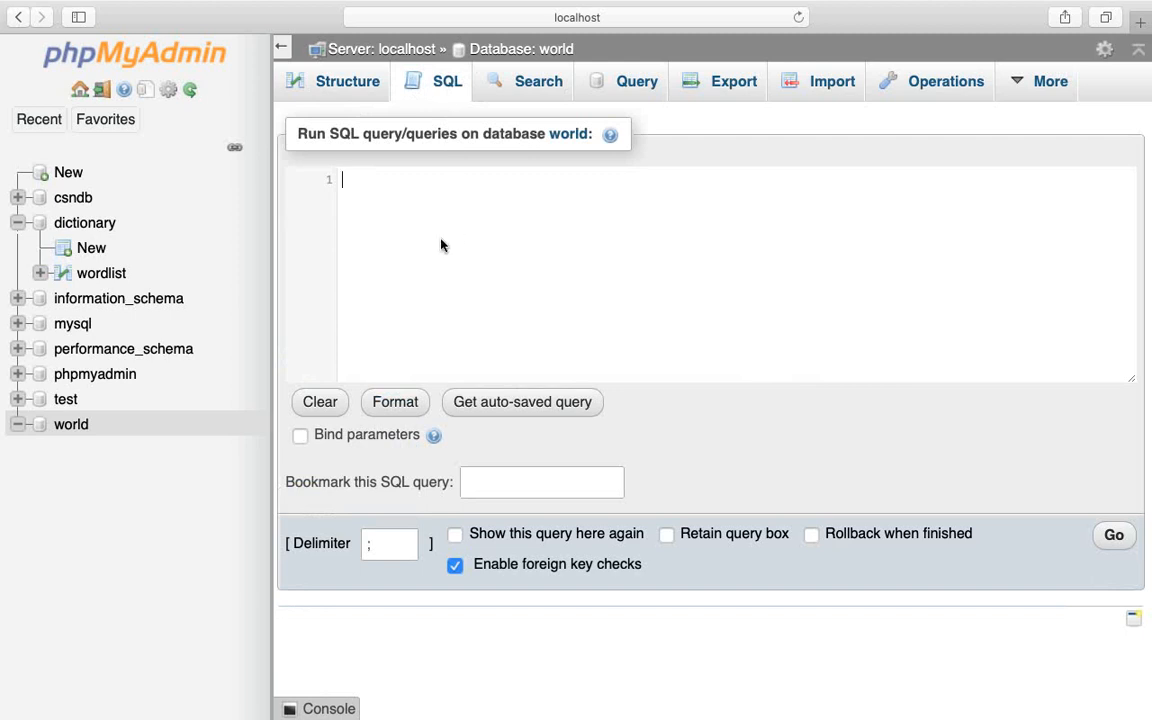
{"action": "type", "text": "sel"}
{"action": "key", "text": "Return"}
{"action": "type", "text": "con"}
{"action": "key", "text": "BackSpace"}
{"action": "type", "text": "u"}
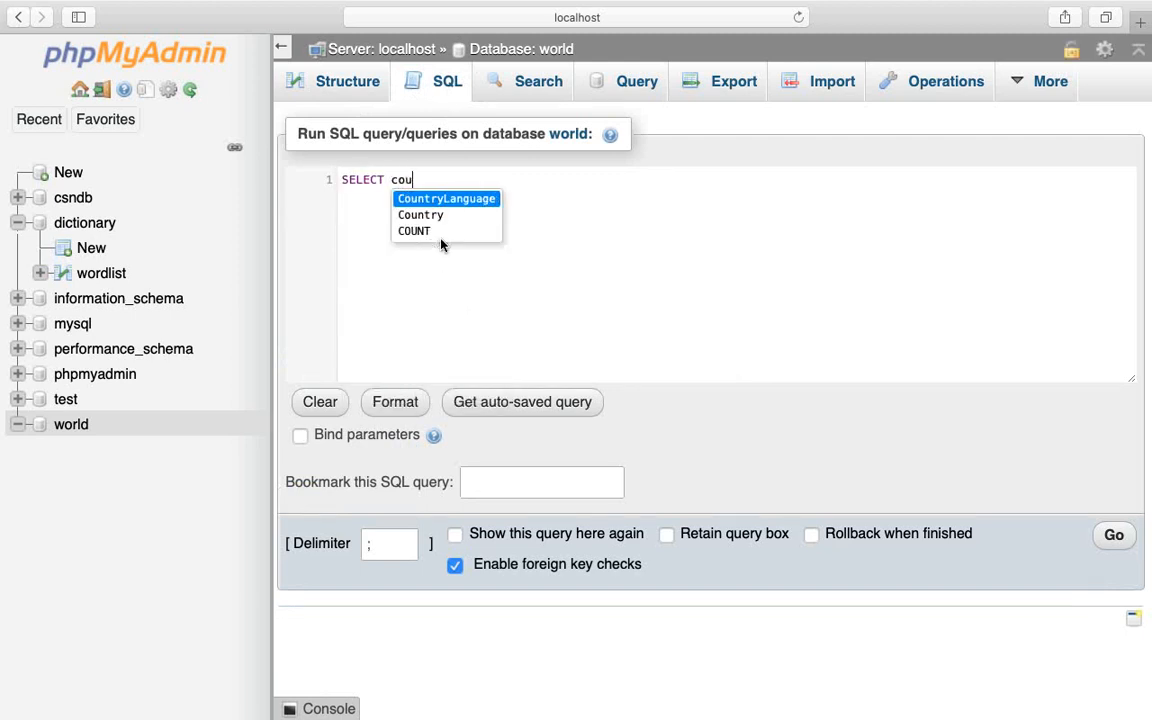
{"action": "key", "text": "Down"}
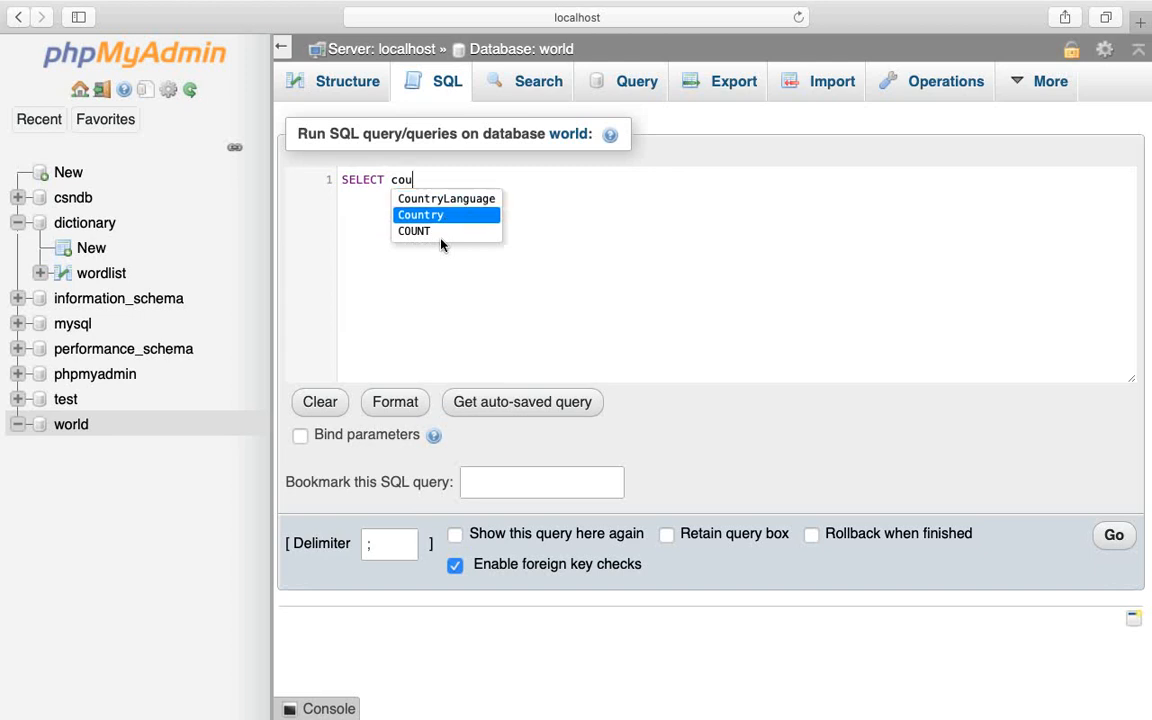
{"action": "type", "text": "."}
{"action": "key", "text": "BackSpace"}
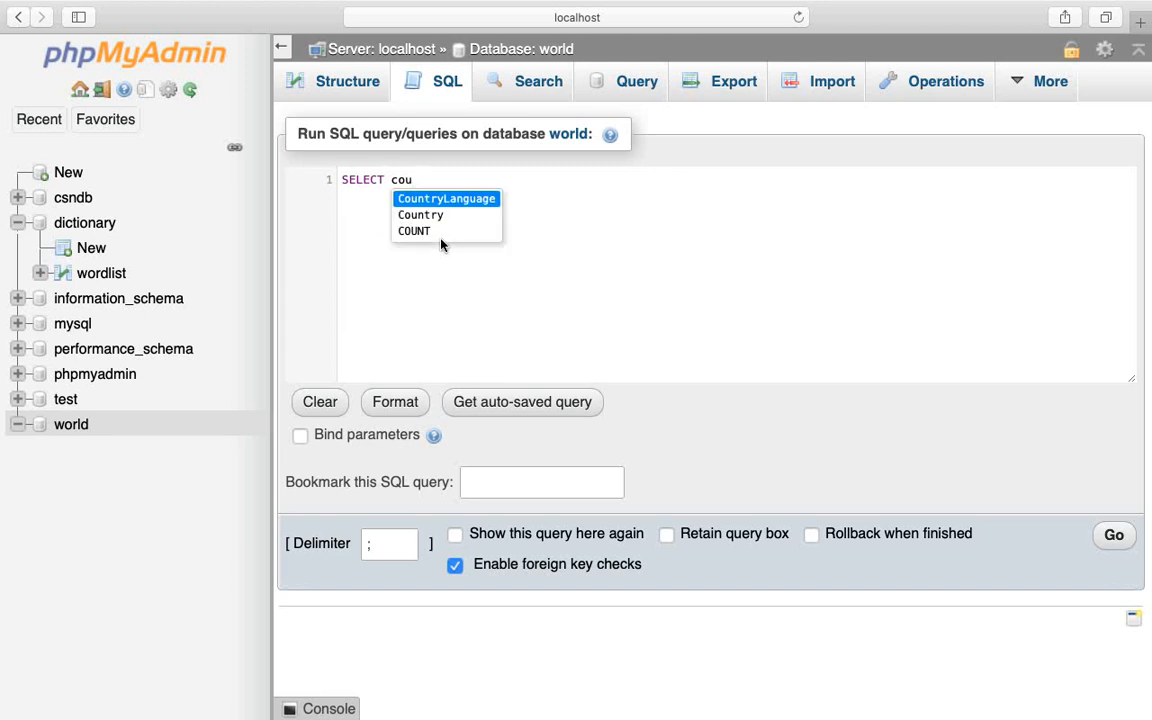
{"action": "key", "text": "Down"}
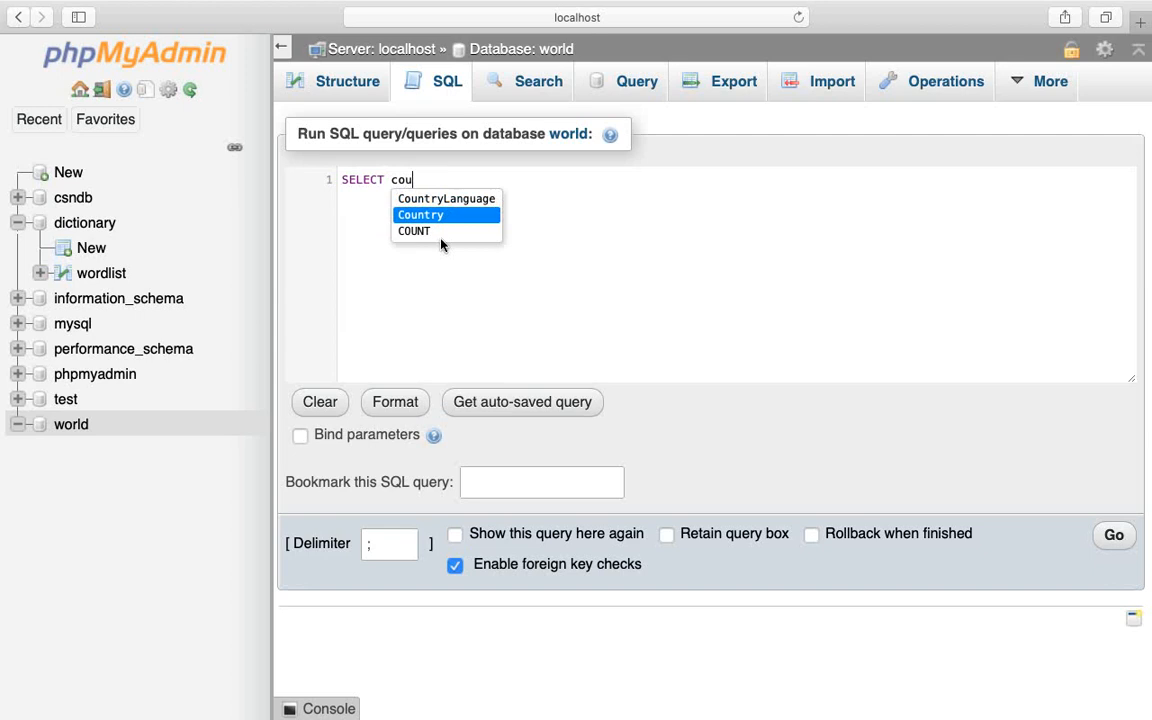
{"action": "type", "text": ".name"}
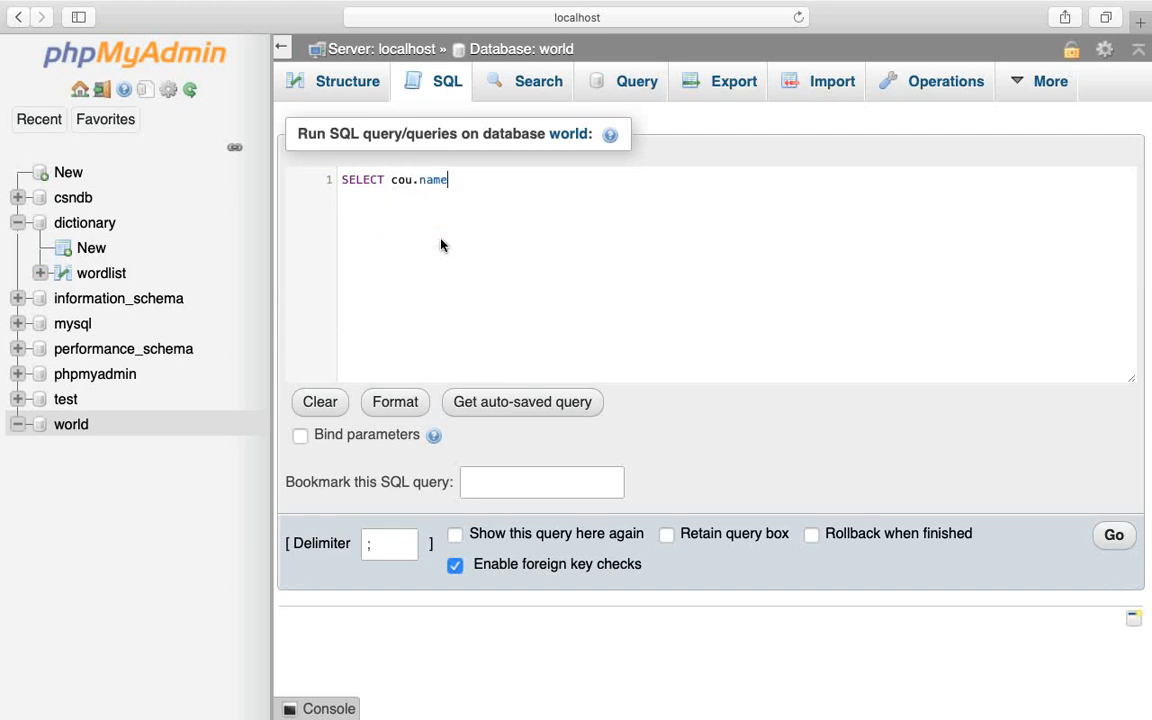
{"action": "key", "text": "BackSpace"}
{"action": "key", "text": "BackSpace"}
{"action": "key", "text": "BackSpace"}
{"action": "key", "text": "BackSpace"}
{"action": "key", "text": "BackSpace"}
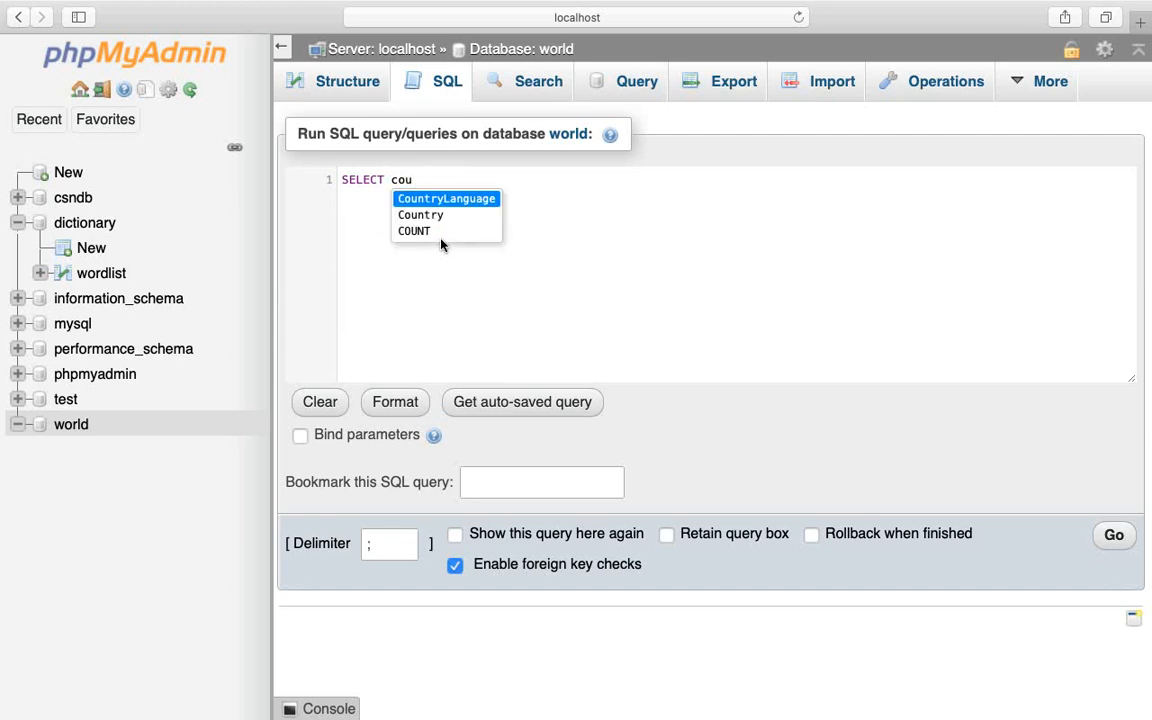
- Complete the query's selected field as Country.Name using the suggested Country table and Name column
{"action": "key", "text": "Down"}
{"action": "key", "text": "Return"}
{"action": "type", "text": ".Name"}
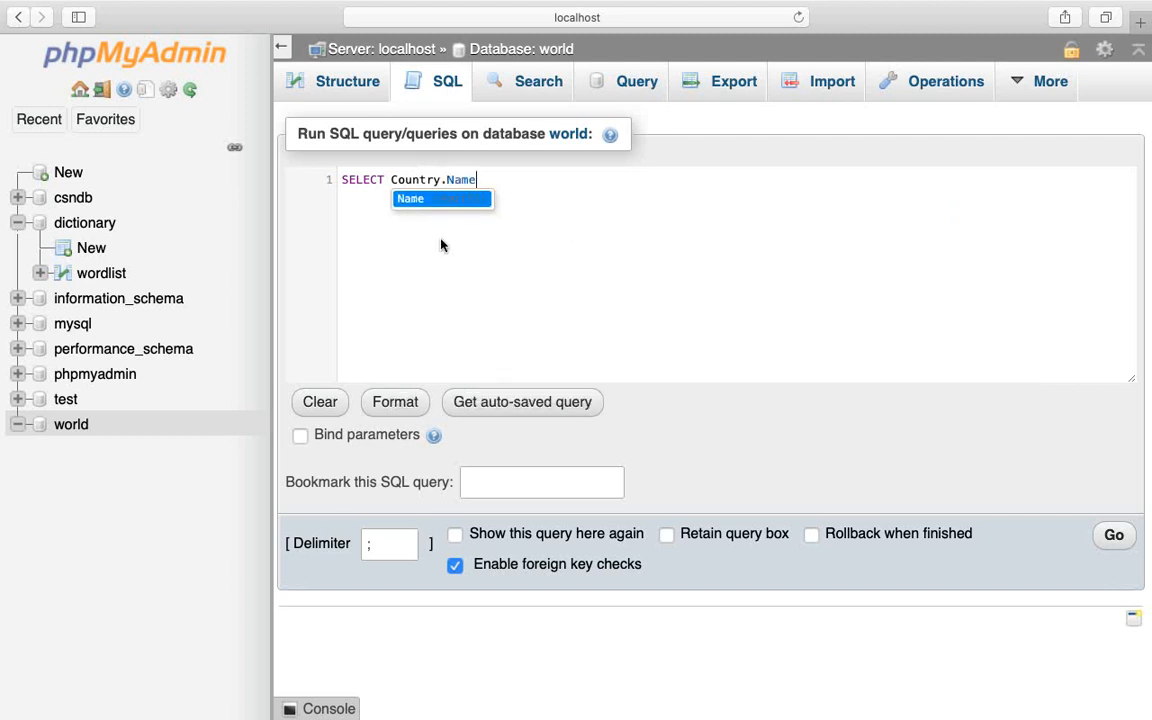
{"action": "key", "text": "Return"}
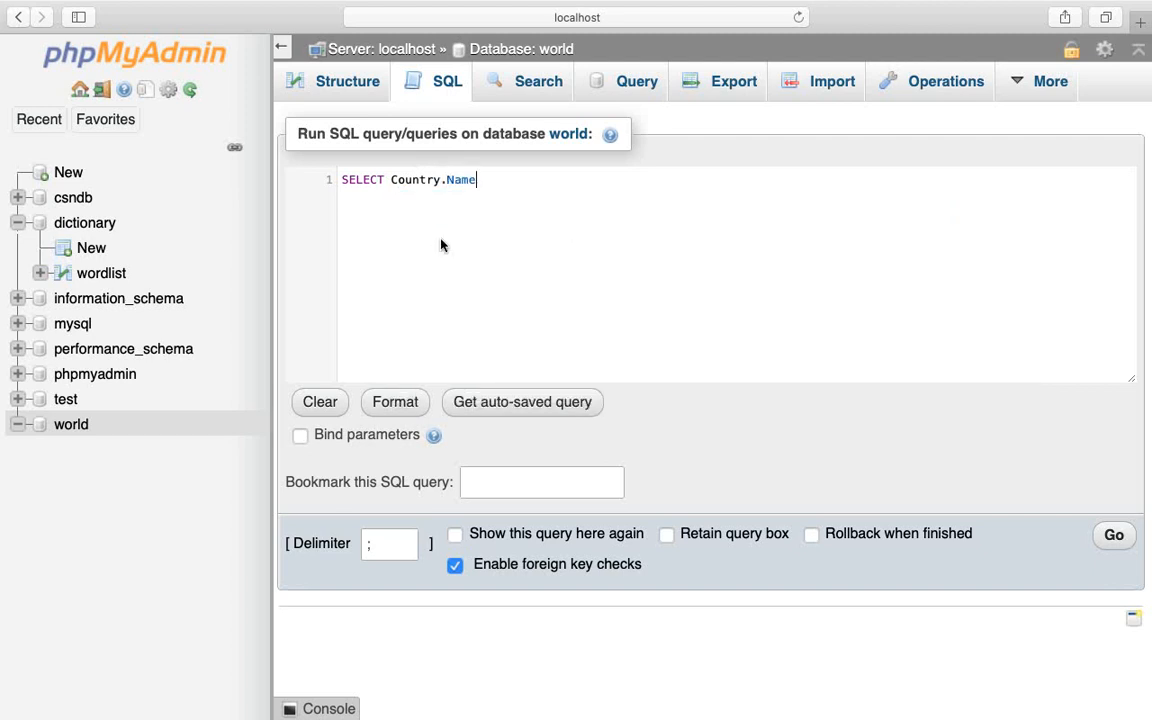
- Add "From" and the "Country" table on separate lines below the selected field, and run the query
{"action": "key", "text": "Return"}
{"action": "type", "text": "From"}
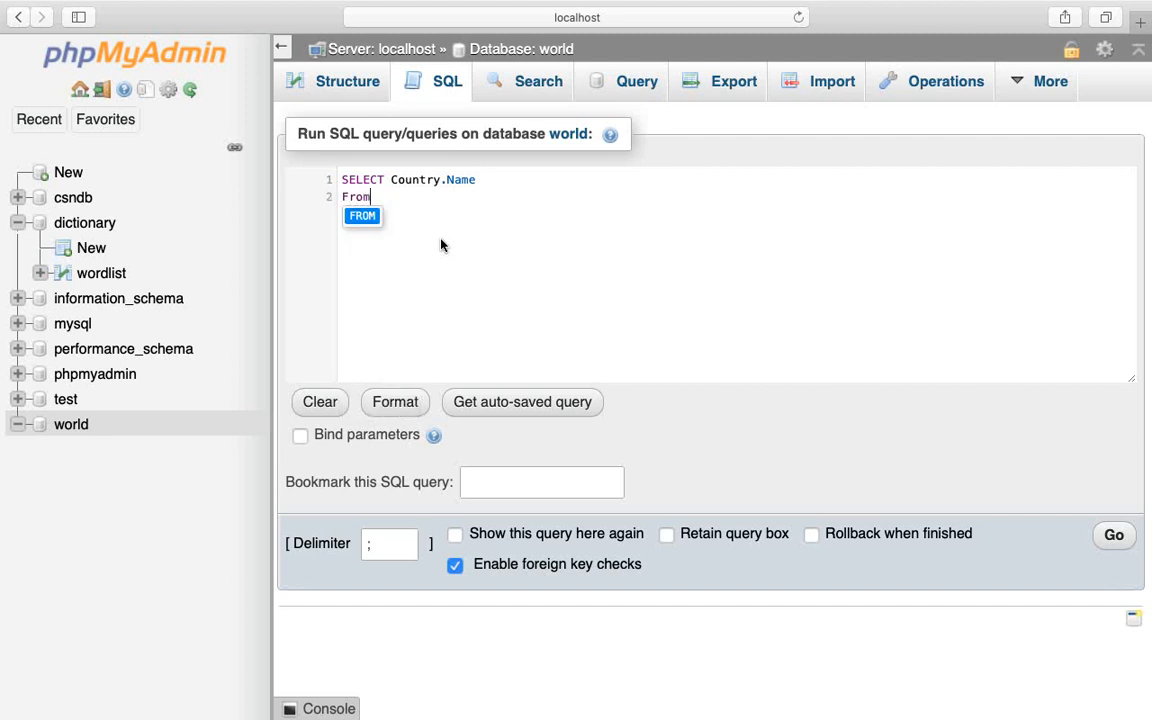
{"action": "key", "text": "Return"}
{"action": "type", "text": "Cr"}
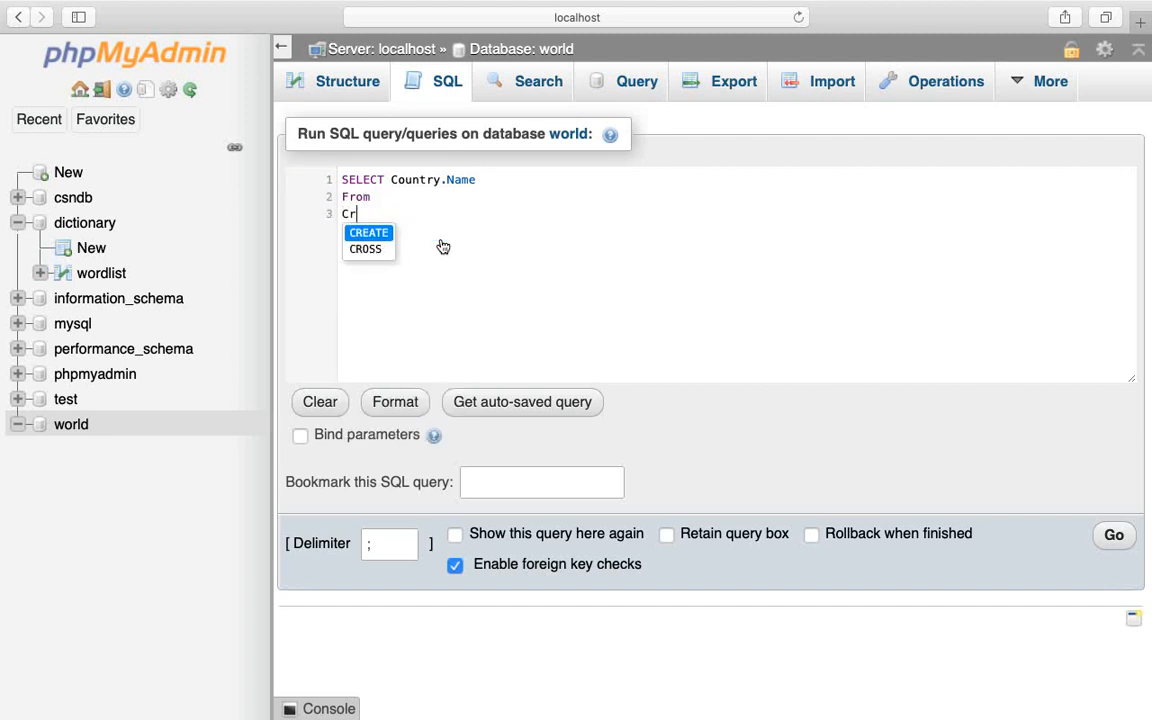
{"action": "key", "text": "BackSpace"}
{"action": "type", "text": "oun"}
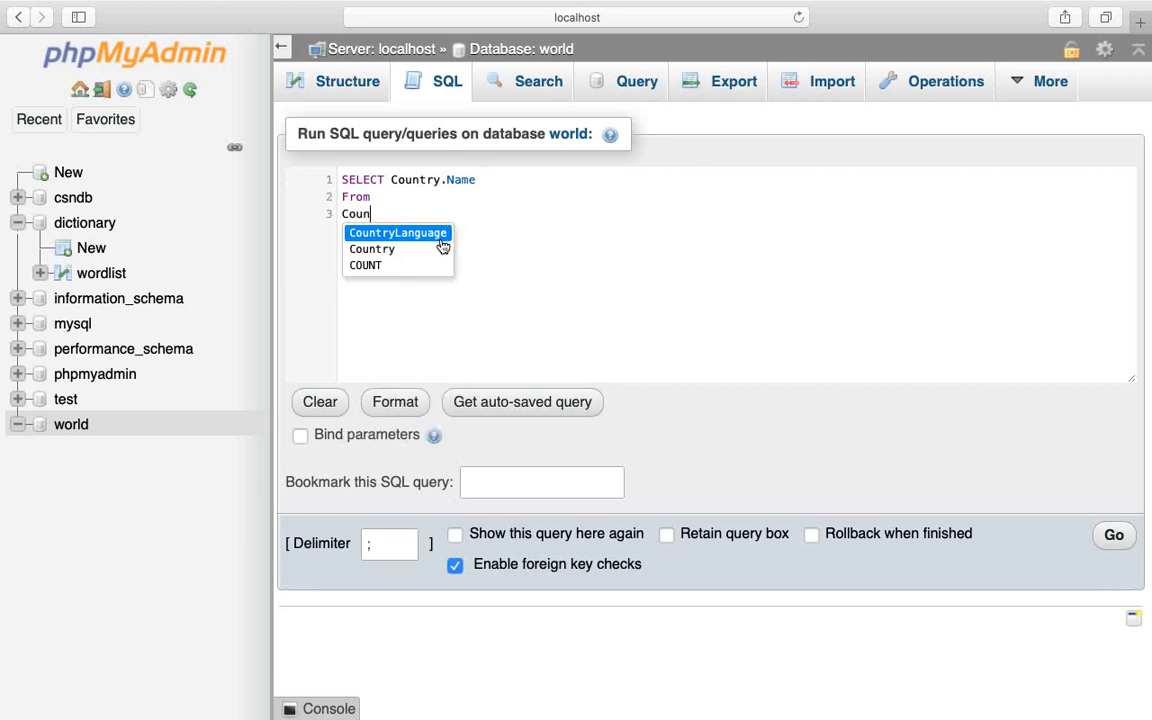
{"action": "key", "text": "Down"}
{"action": "key", "text": "Return"}
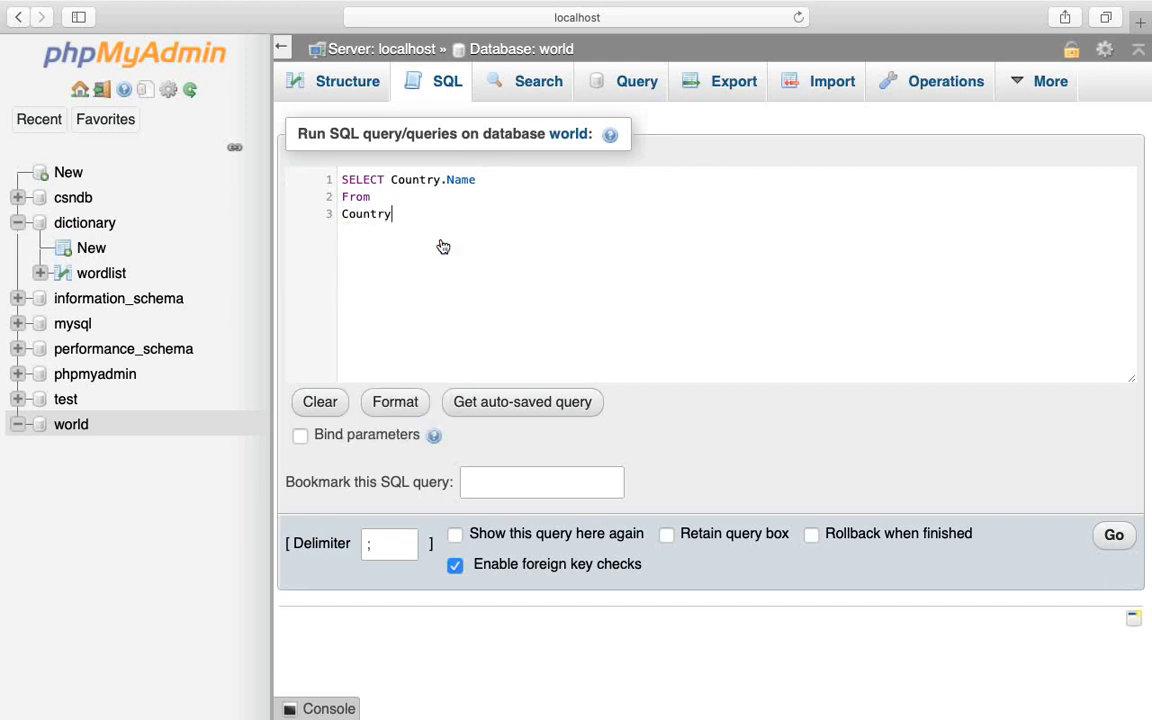
{"action": "key", "text": "super+a"}
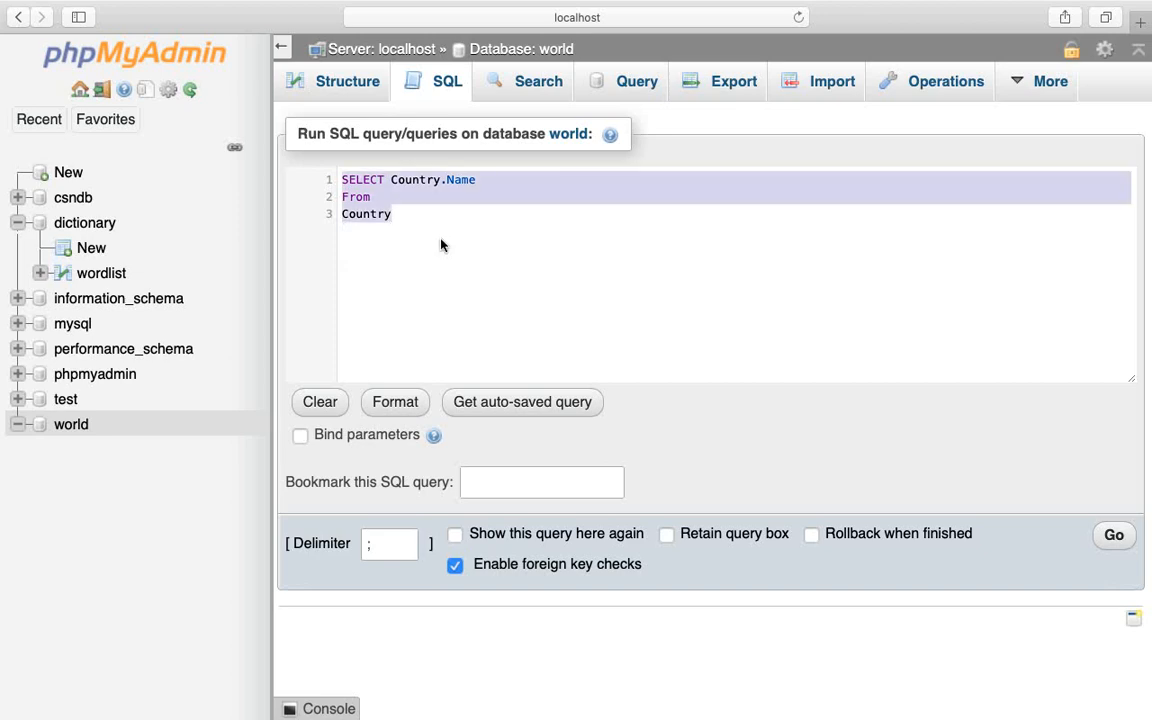
{"action": "left_click", "coordinate": [1113, 536]}
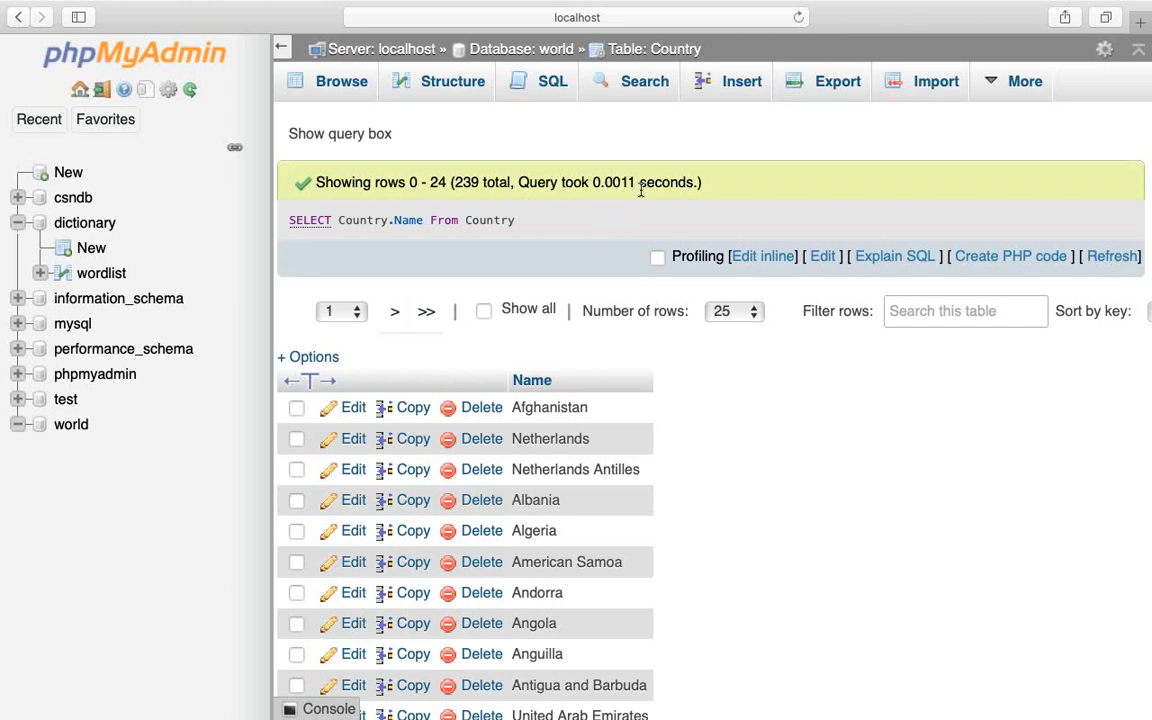
- Copy the executed Country query into the table's SQL editor, replacing the default query, add "limit 0, 250;" and run it
{"action": "left_click", "coordinate": [513, 220]}
{"action": "left_click_drag", "start_coordinate": [513, 220], "coordinate": [279, 222]}
{"action": "key", "text": "super+c"}
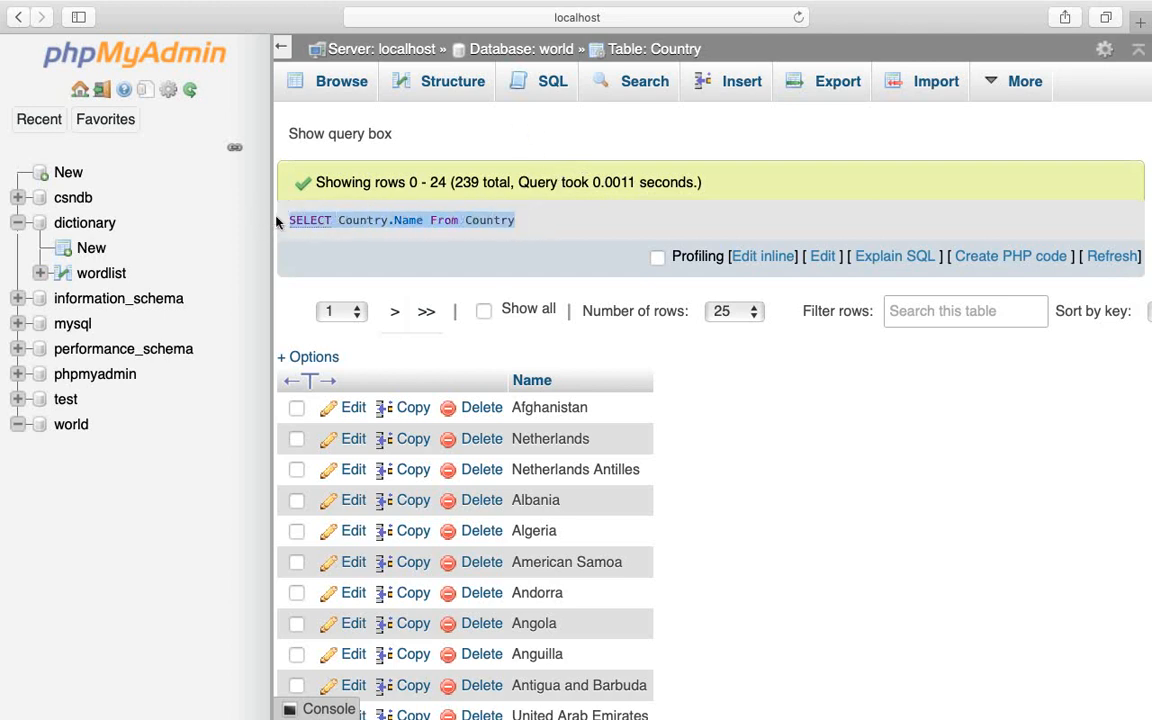
{"action": "left_click", "coordinate": [546, 86]}
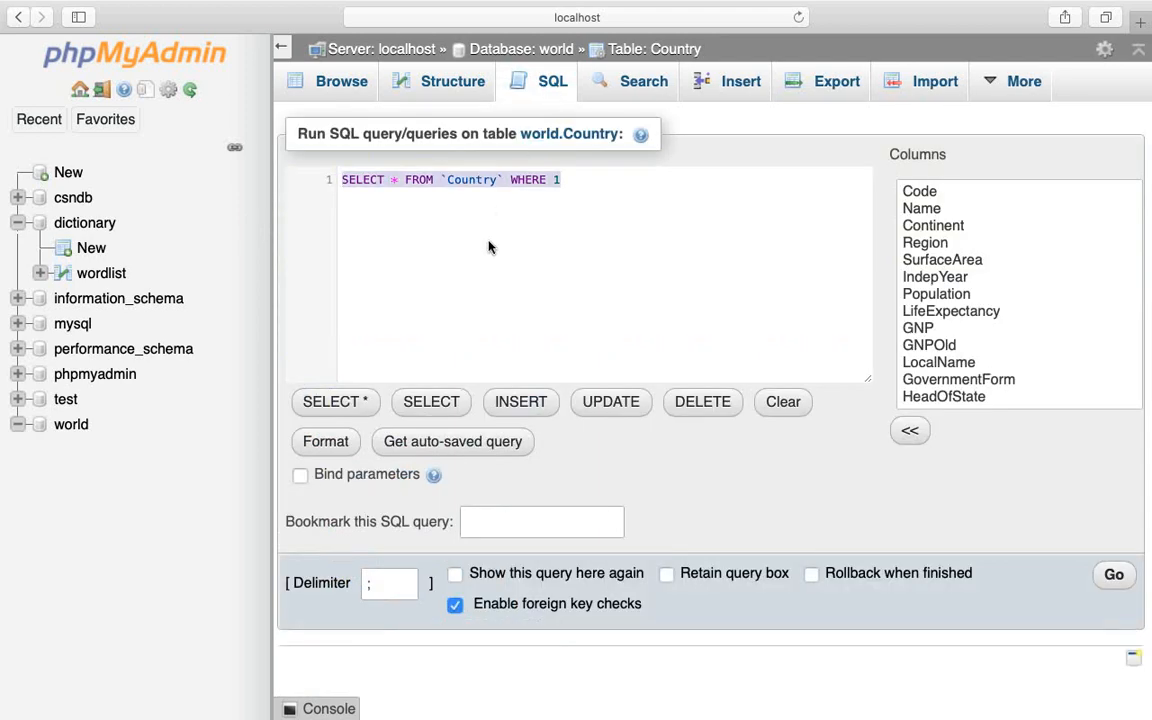
{"action": "key", "text": "super+v"}
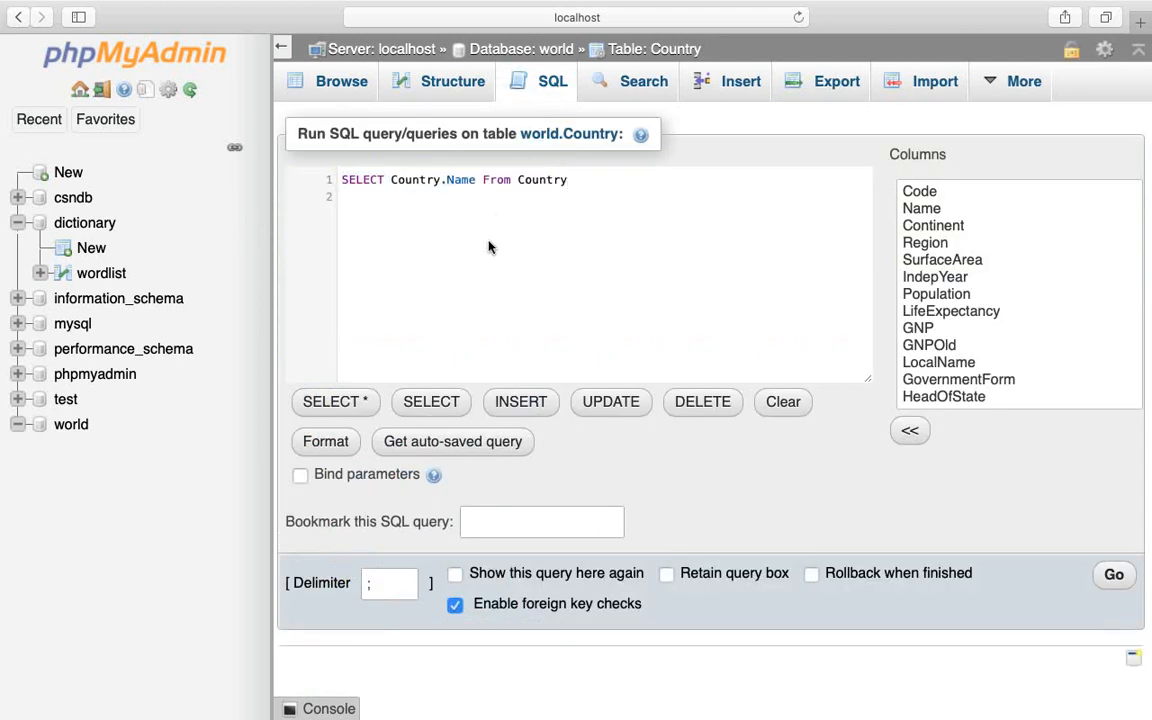
{"action": "type", "text": "limit 0, 250;"}
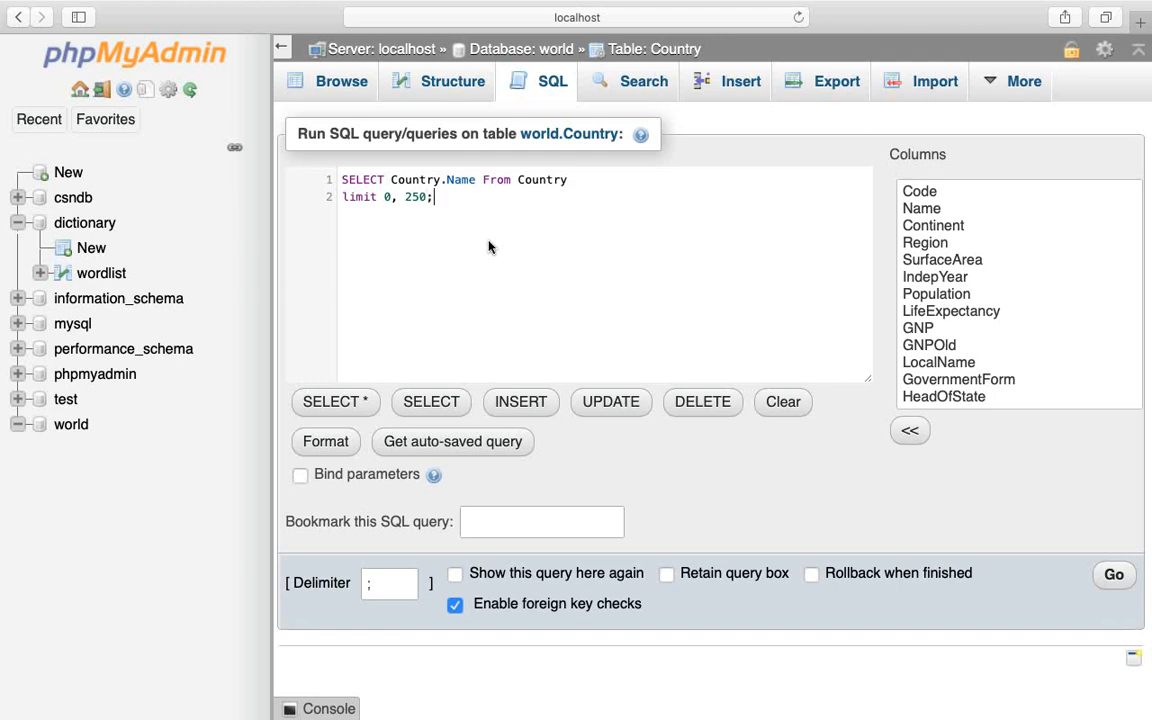
{"action": "left_click", "coordinate": [1114, 576]}
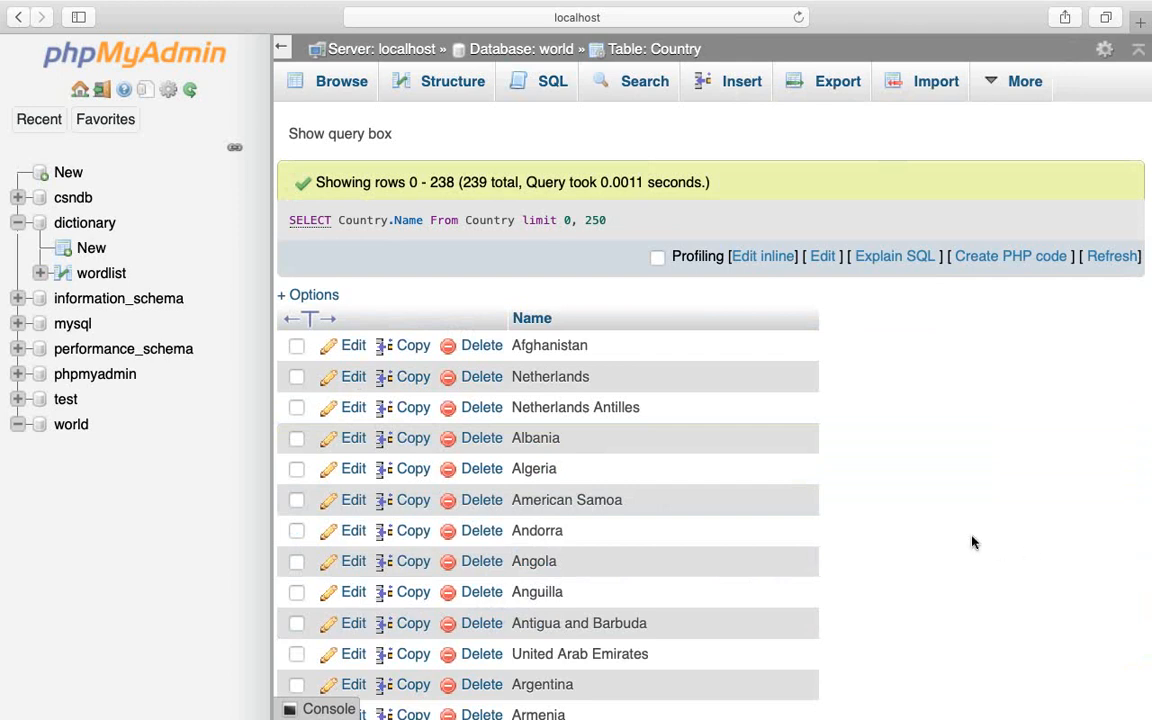
- Look through the country names returned by the query, from the first row to the last
{"action": "scroll", "coordinate": [972, 540], "scroll_direction": "down", "scroll_amount": 4}
{"action": "scroll", "coordinate": [972, 542], "scroll_direction": "down", "scroll_amount": 15}
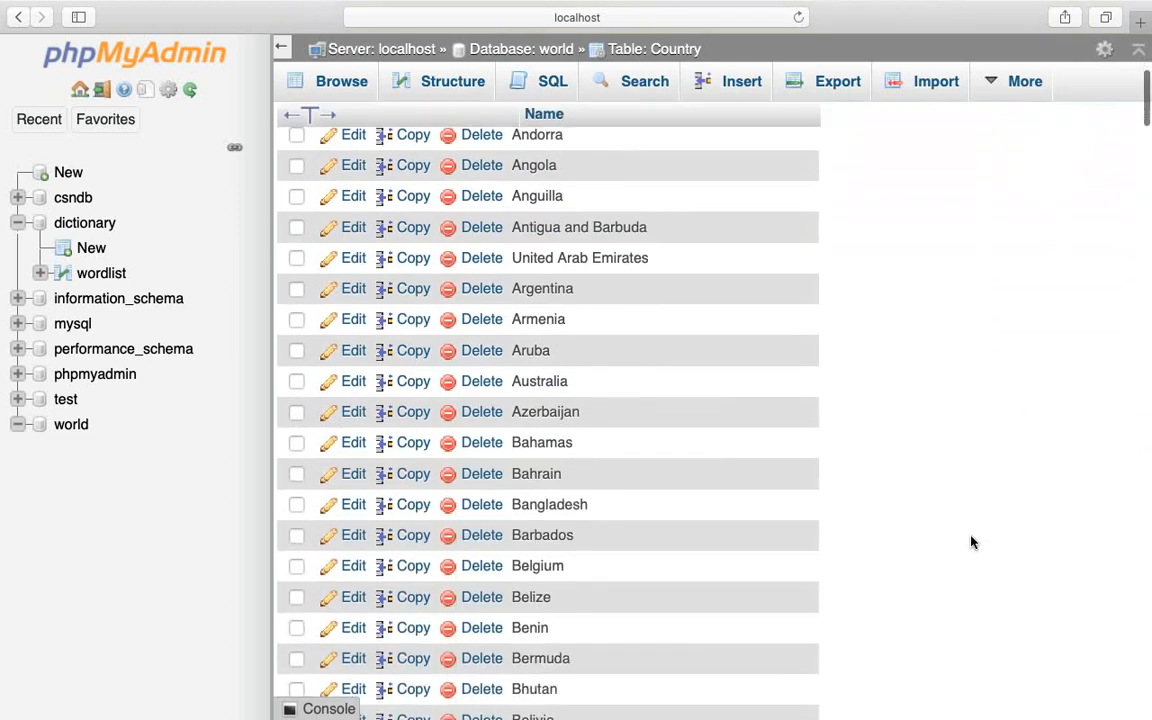
{"action": "scroll", "coordinate": [972, 542], "scroll_direction": "down", "scroll_amount": 15}
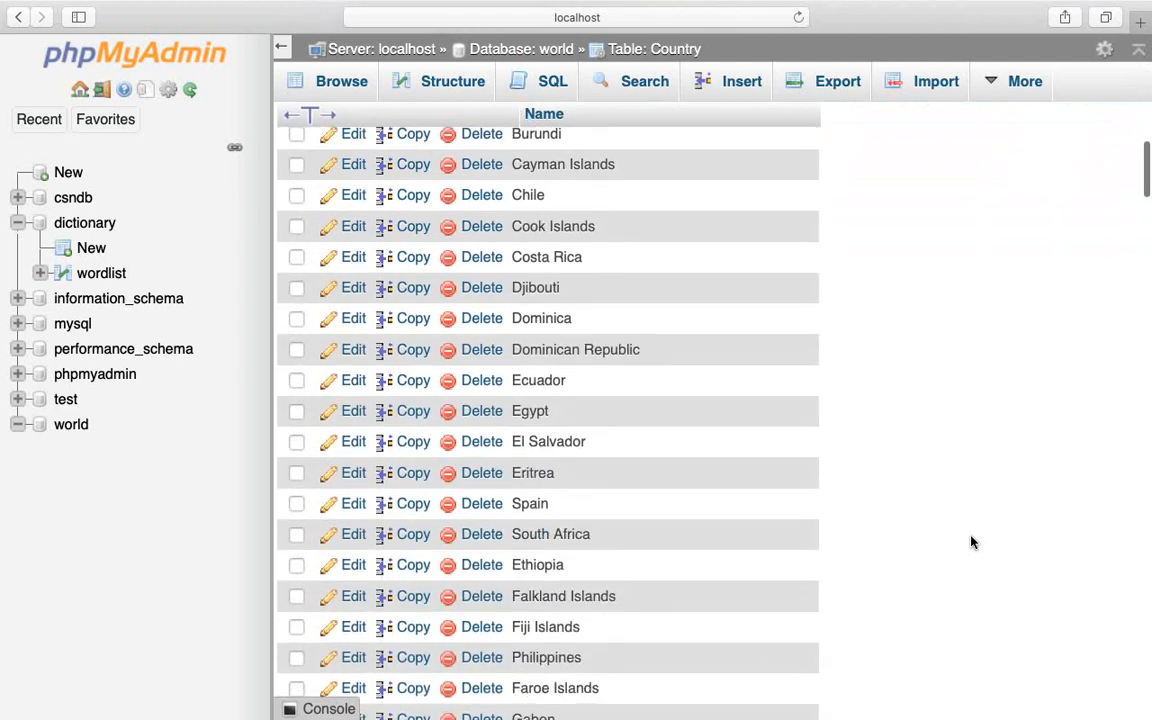
{"action": "scroll", "coordinate": [972, 542], "scroll_direction": "down", "scroll_amount": 15}
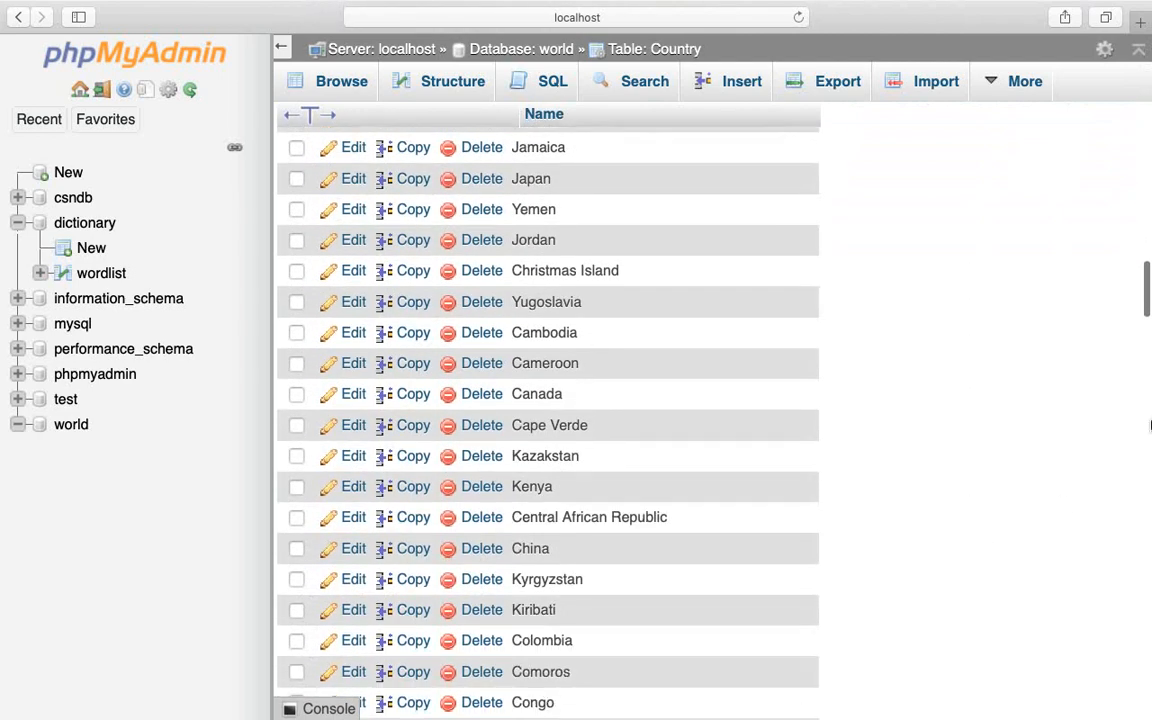
{"action": "left_click_drag", "start_coordinate": [1145, 296], "coordinate": [1143, 78]}
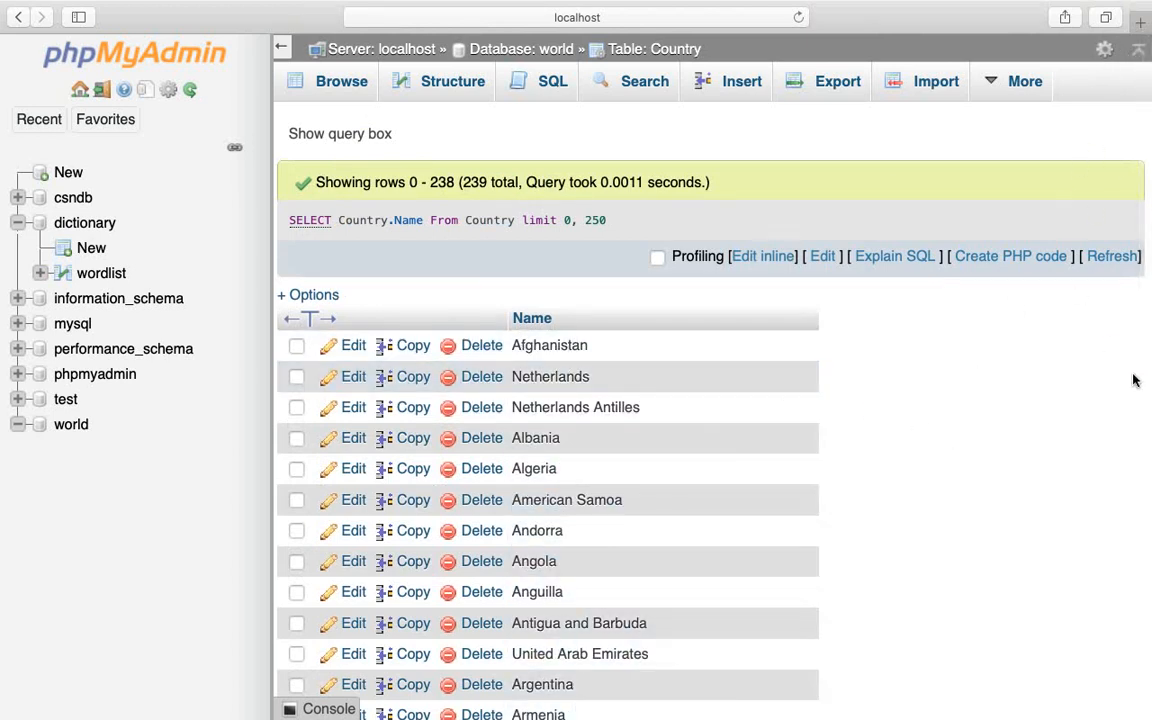
{"action": "scroll", "coordinate": [1076, 418], "scroll_direction": "down", "scroll_amount": 1}
{"action": "scroll", "coordinate": [1076, 418], "scroll_direction": "down", "scroll_amount": 5}
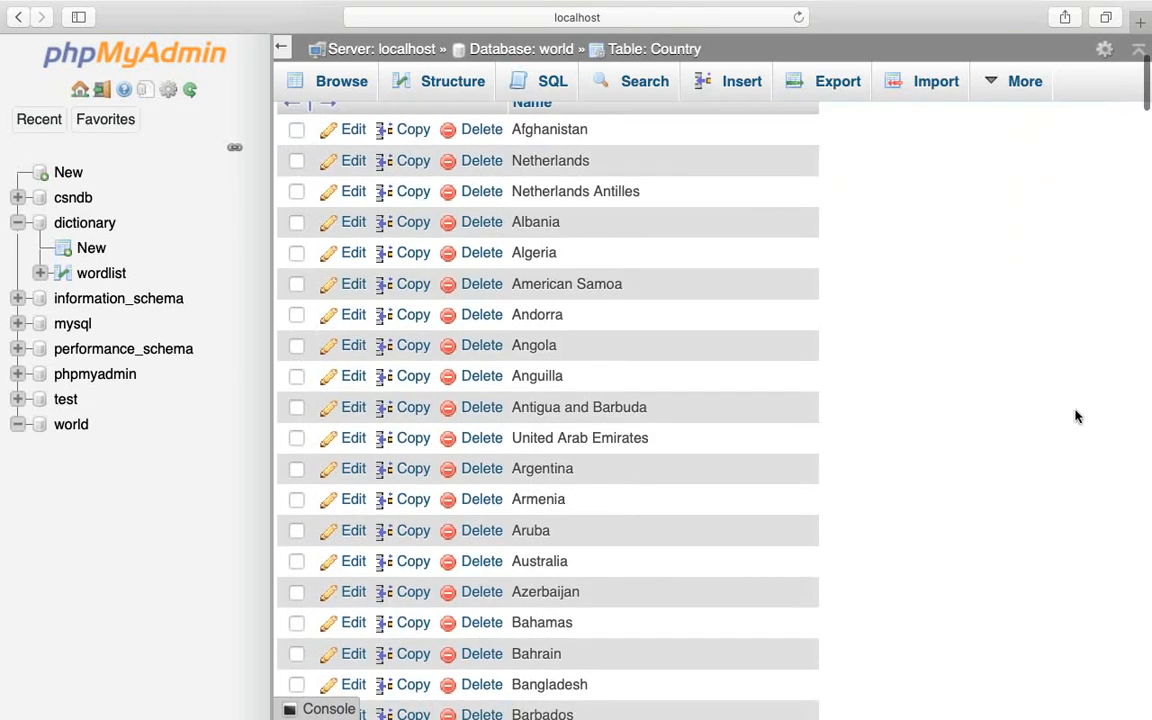
{"action": "left_click_drag", "start_coordinate": [1148, 98], "coordinate": [1143, 685]}
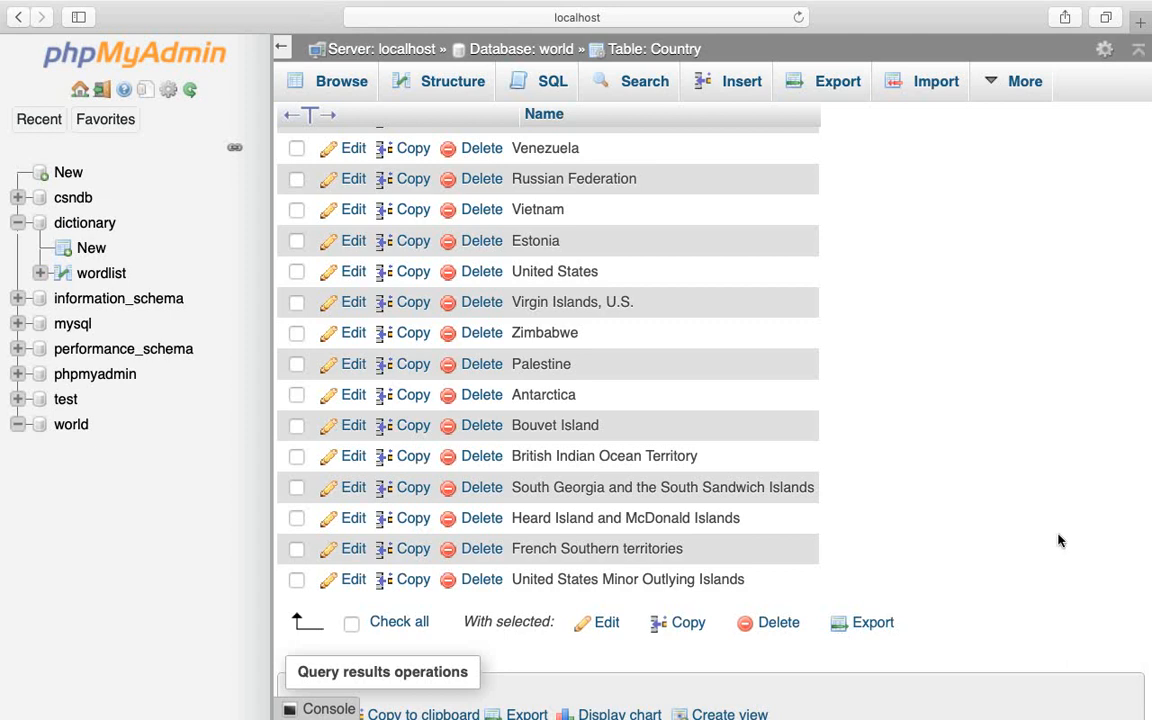
{"action": "scroll", "coordinate": [1060, 540], "scroll_direction": "up", "scroll_amount": 1}
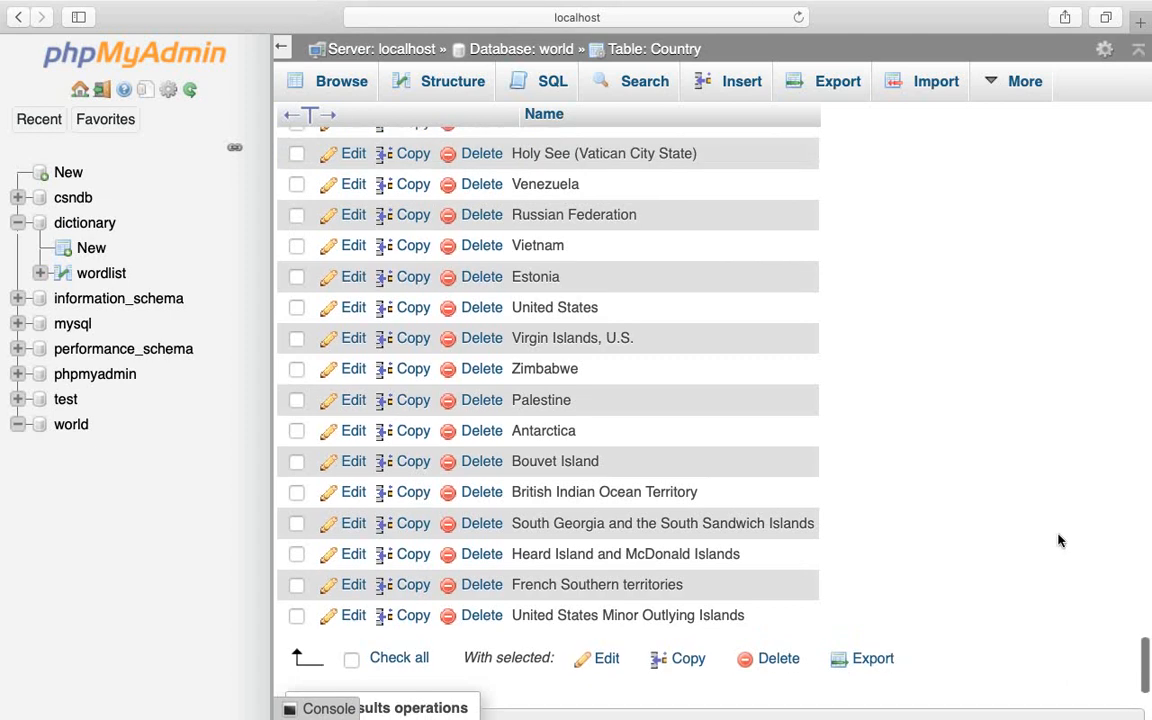
{"action": "scroll", "coordinate": [1060, 540], "scroll_direction": "up", "scroll_amount": 15}
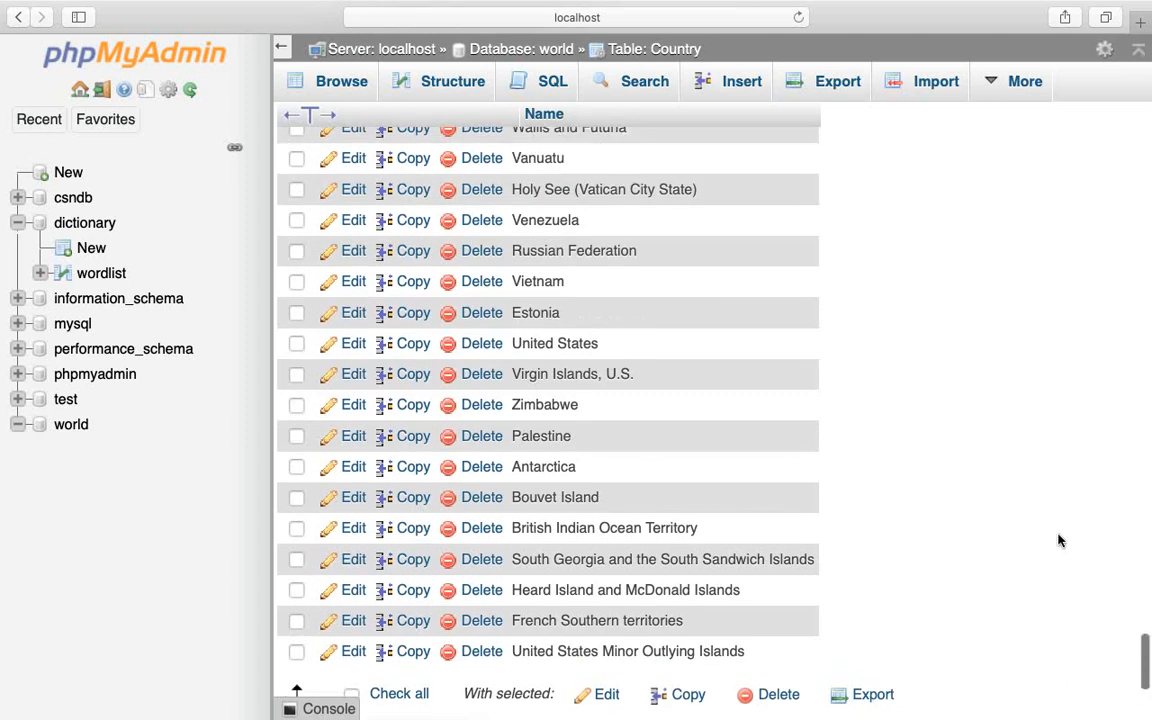
- Replace the default query in the Country table's SQL editor with "SELECT Country.Name From Country"
{"action": "scroll", "coordinate": [1060, 540], "scroll_direction": "up", "scroll_amount": 20}
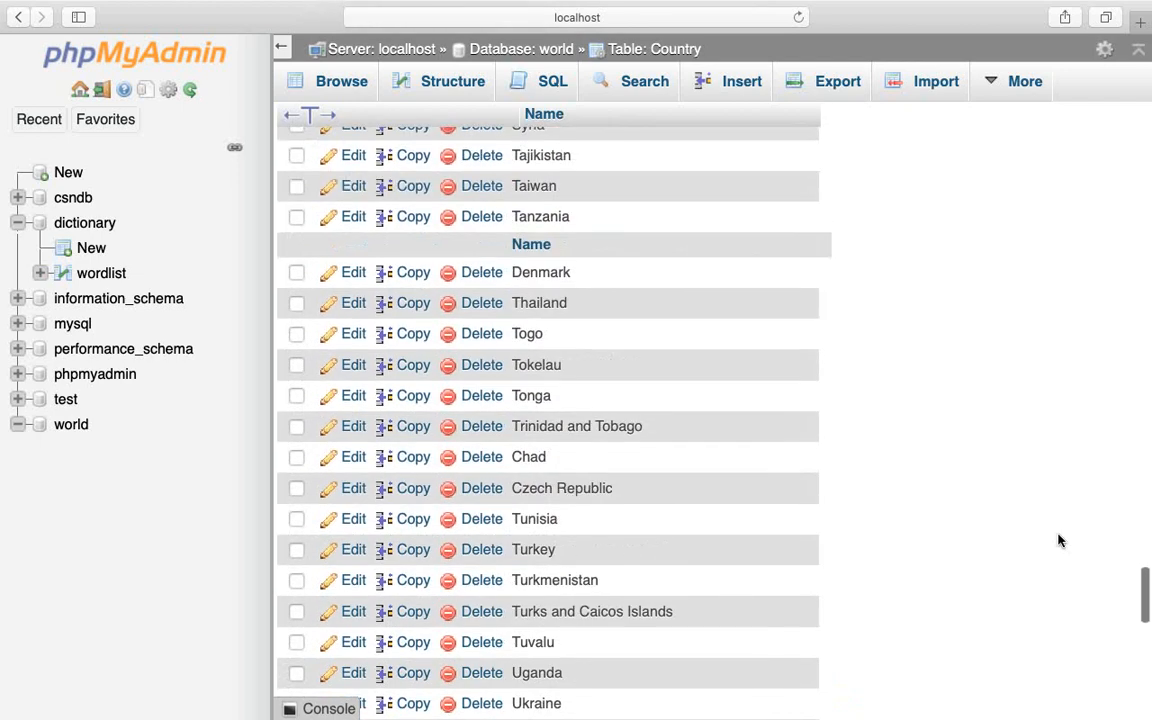
{"action": "scroll", "coordinate": [1060, 540], "scroll_direction": "up", "scroll_amount": 3}
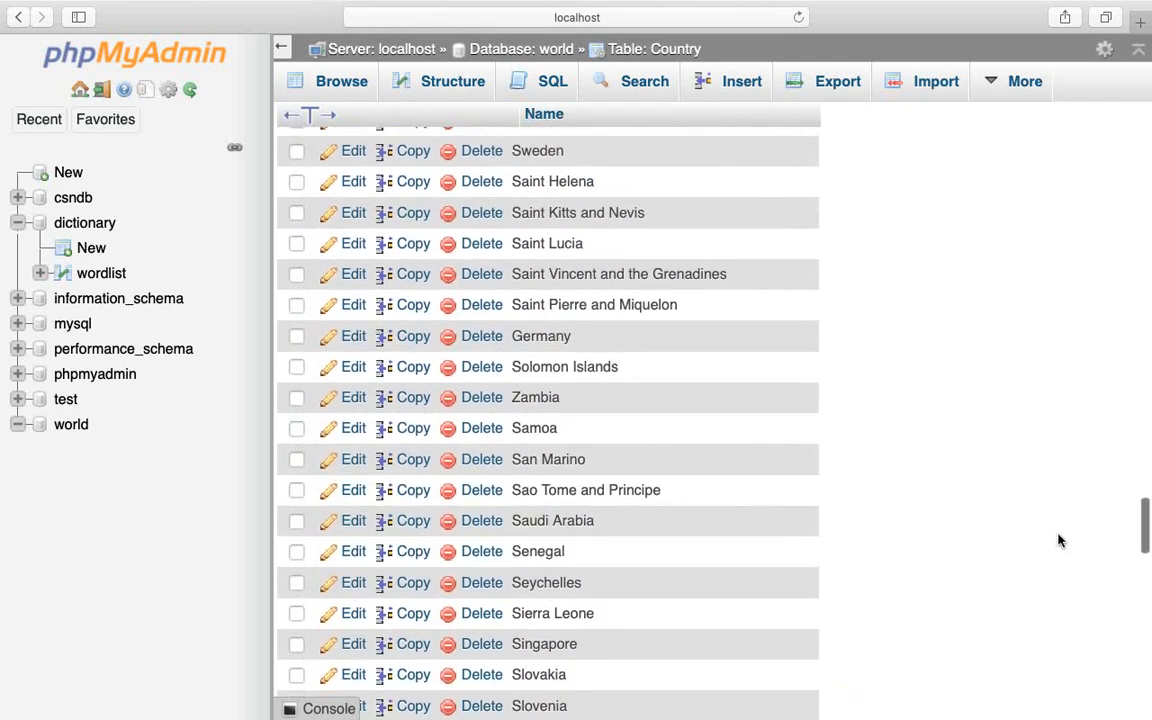
{"action": "left_click_drag", "start_coordinate": [1144, 535], "coordinate": [1105, 48]}
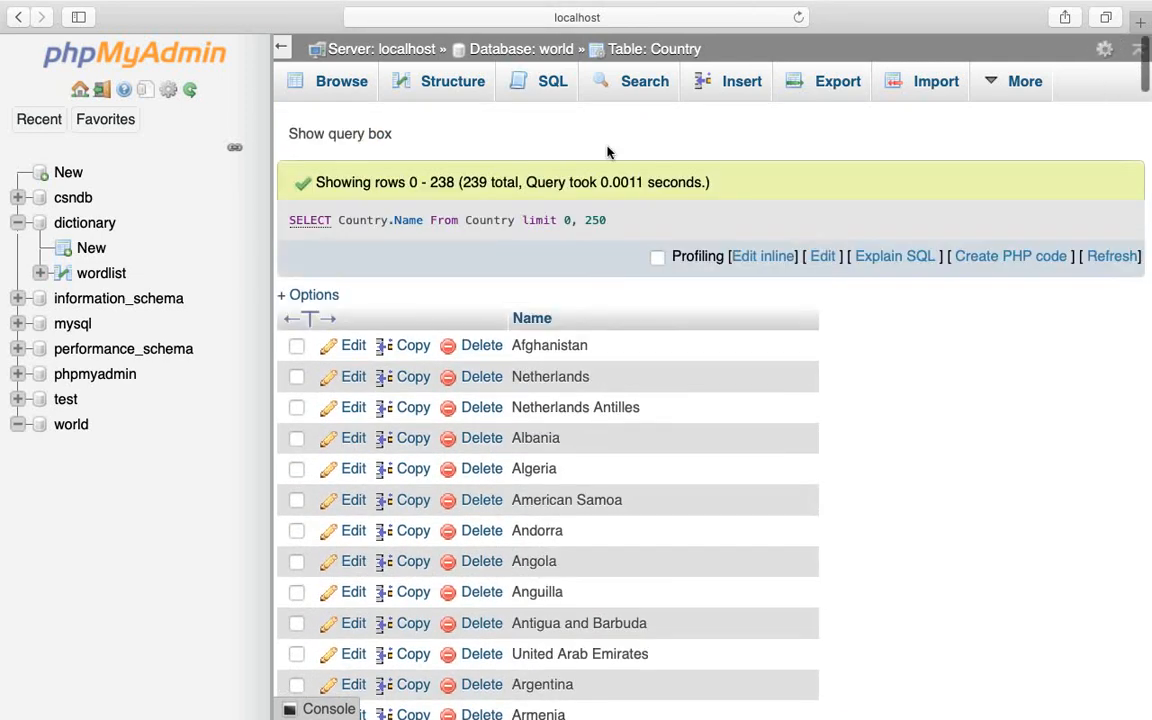
{"action": "left_click", "coordinate": [553, 85]}
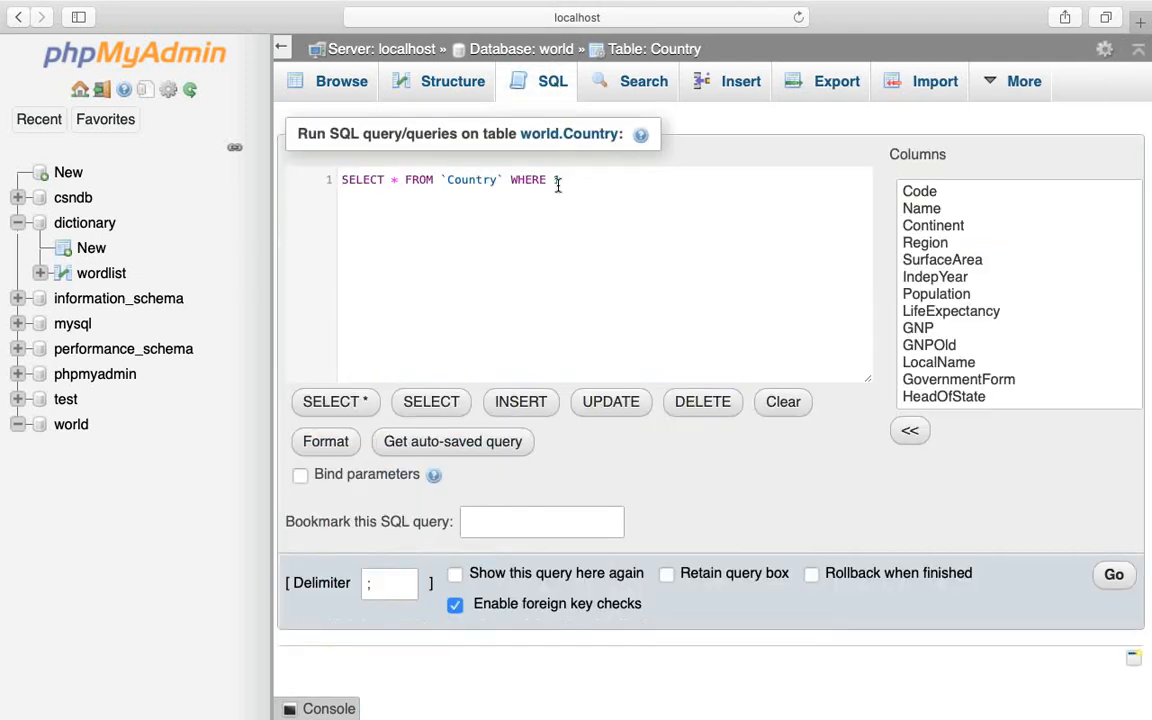
{"action": "left_click", "coordinate": [566, 180]}
{"action": "key", "text": "super+a"}
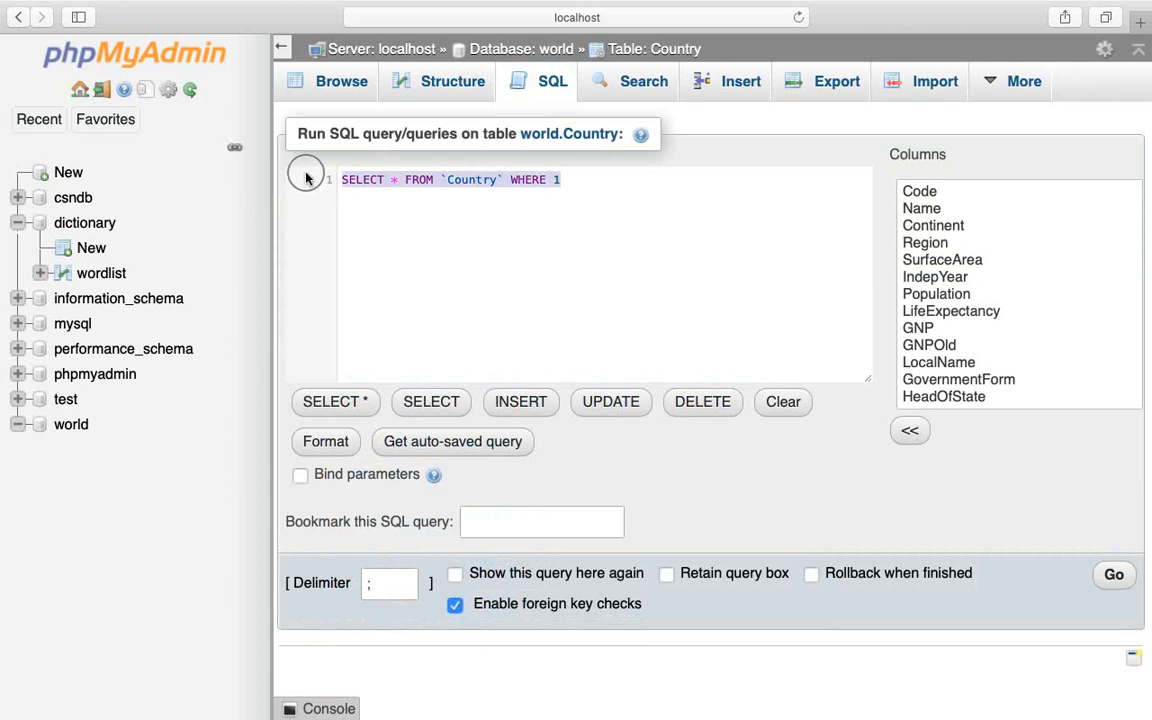
{"action": "type", "text": "SELECT Country.Name From Country"}
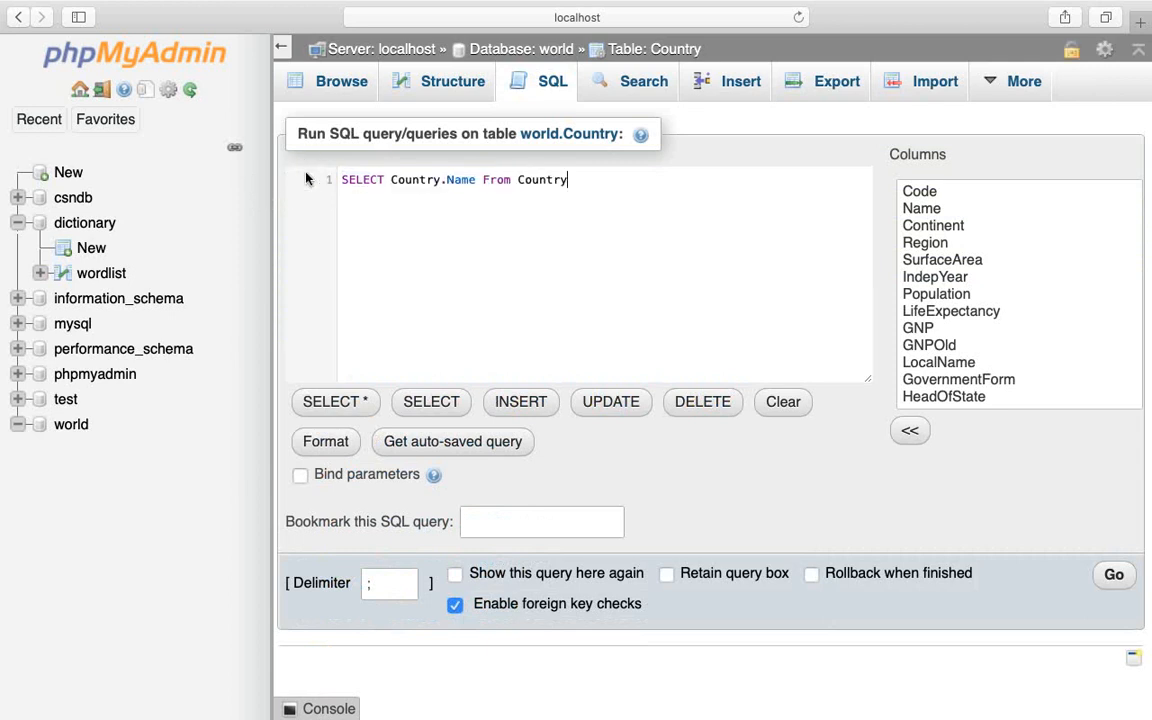
- Add "order by Country.Name;" on a new line below the Country query and run it
{"action": "key", "text": "Return"}
{"action": "type", "text": "o"}
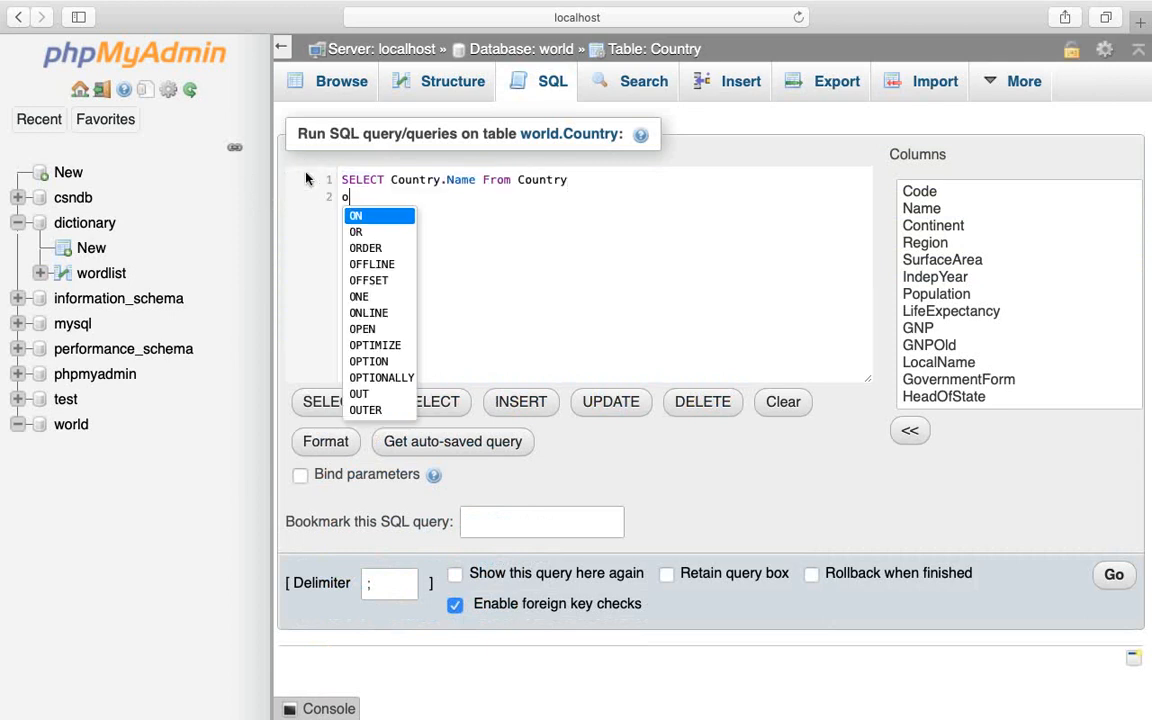
{"action": "type", "text": "rder by"}
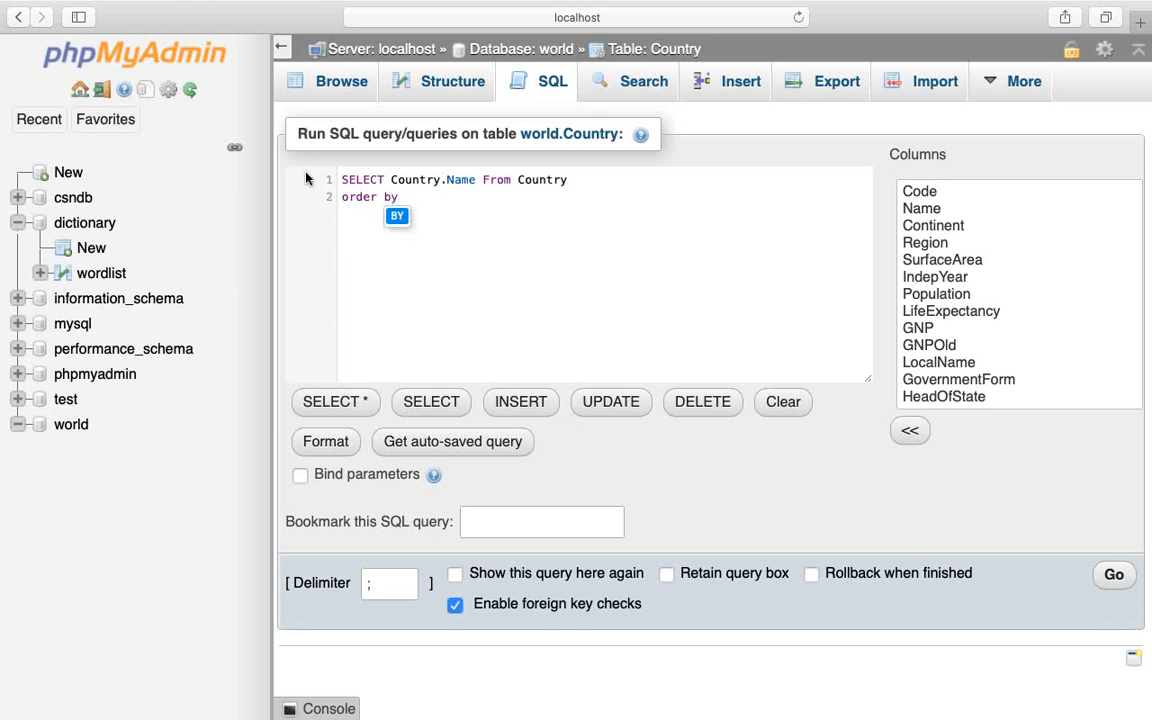
{"action": "type", "text": " coum"}
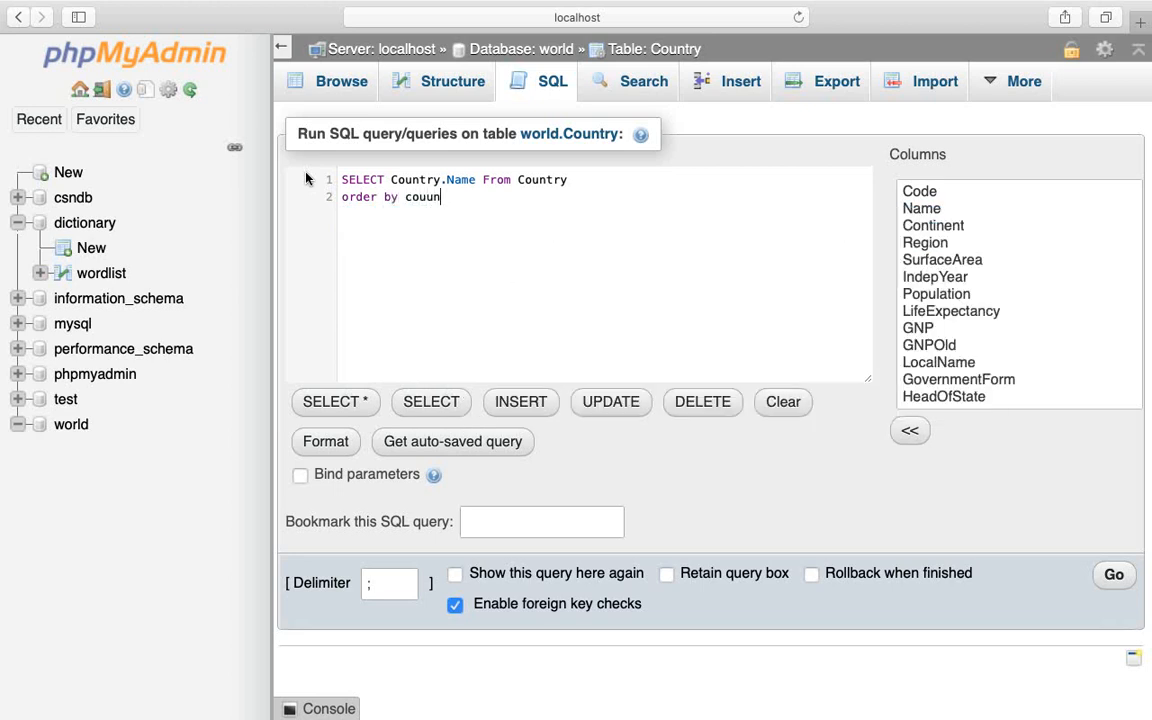
{"action": "key", "text": "BackSpace"}
{"action": "key", "text": "Down"}
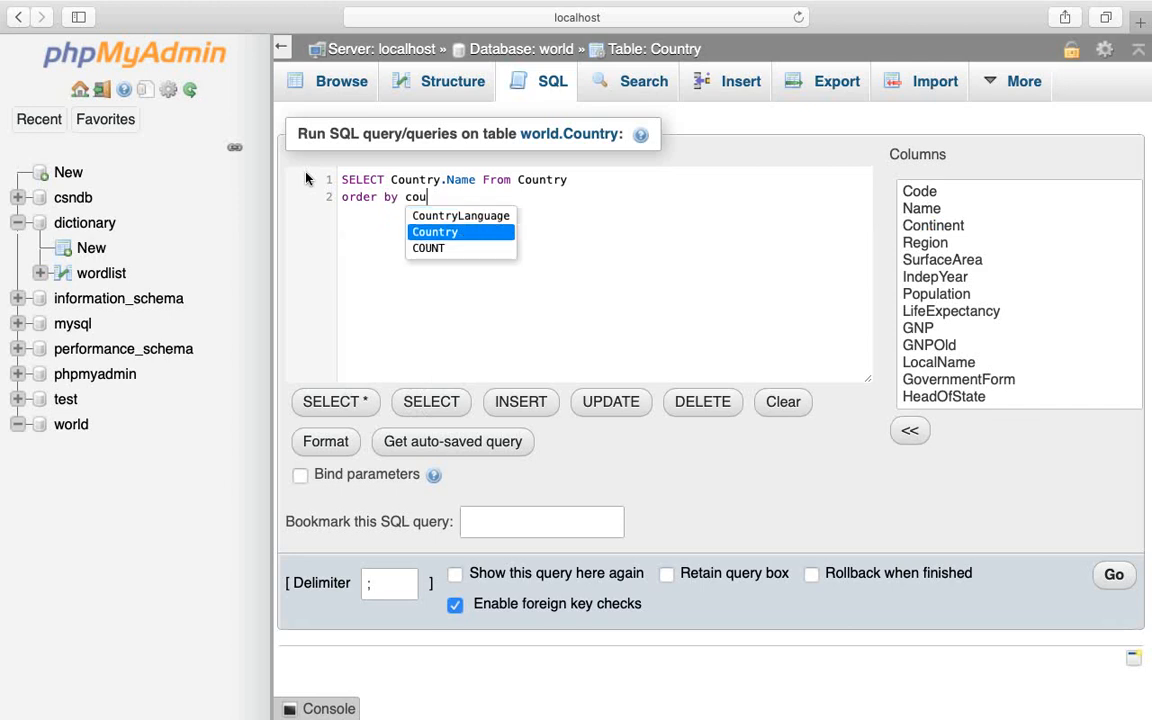
{"action": "key", "text": "Return"}
{"action": "type", "text": ".Na"}
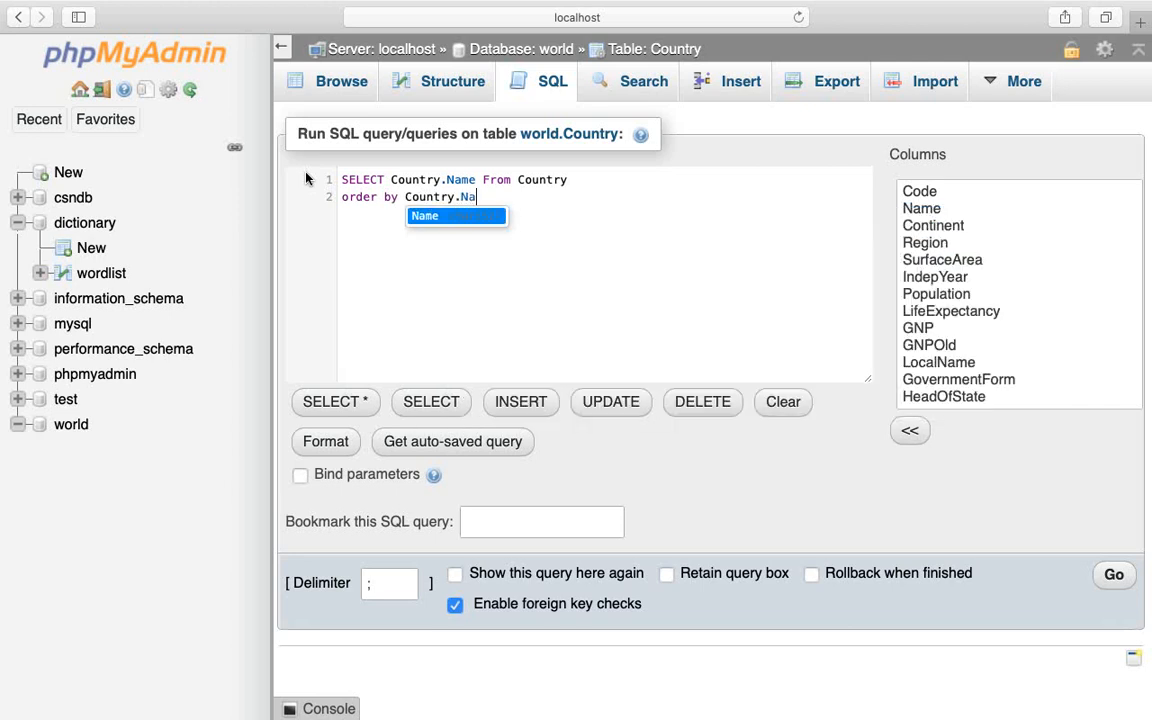
{"action": "key", "text": "Return"}
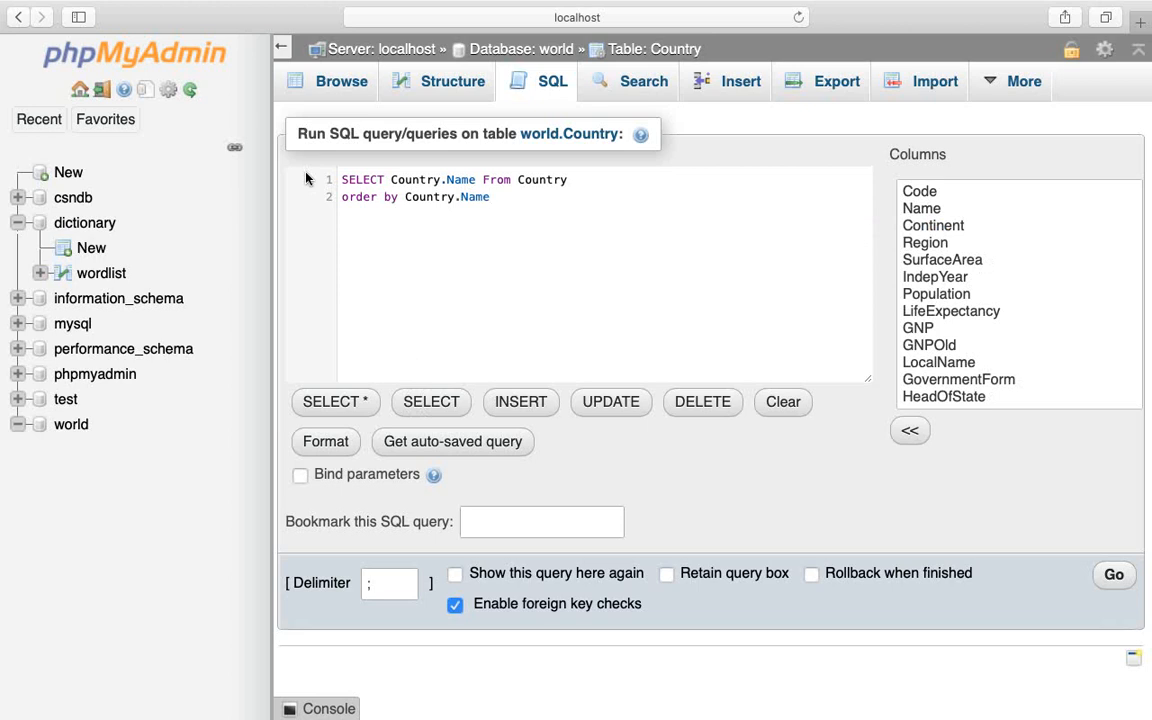
{"action": "type", "text": ";"}
{"action": "key", "text": "super+a"}
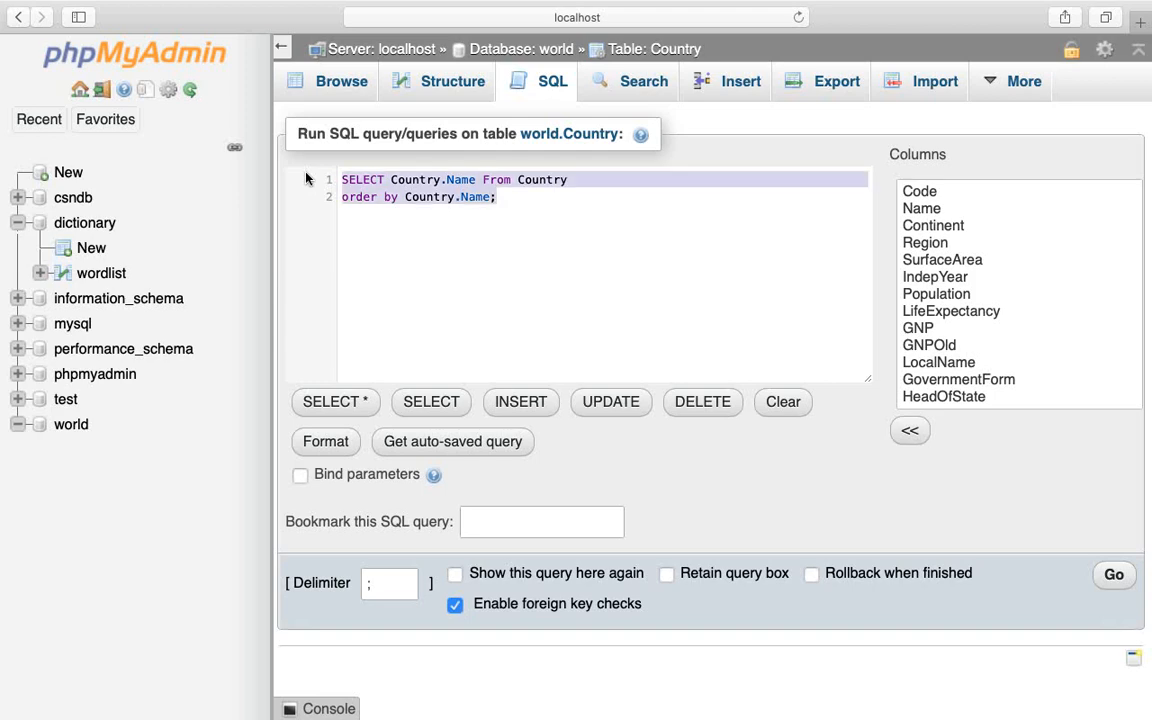
{"action": "left_click", "coordinate": [1114, 574]}
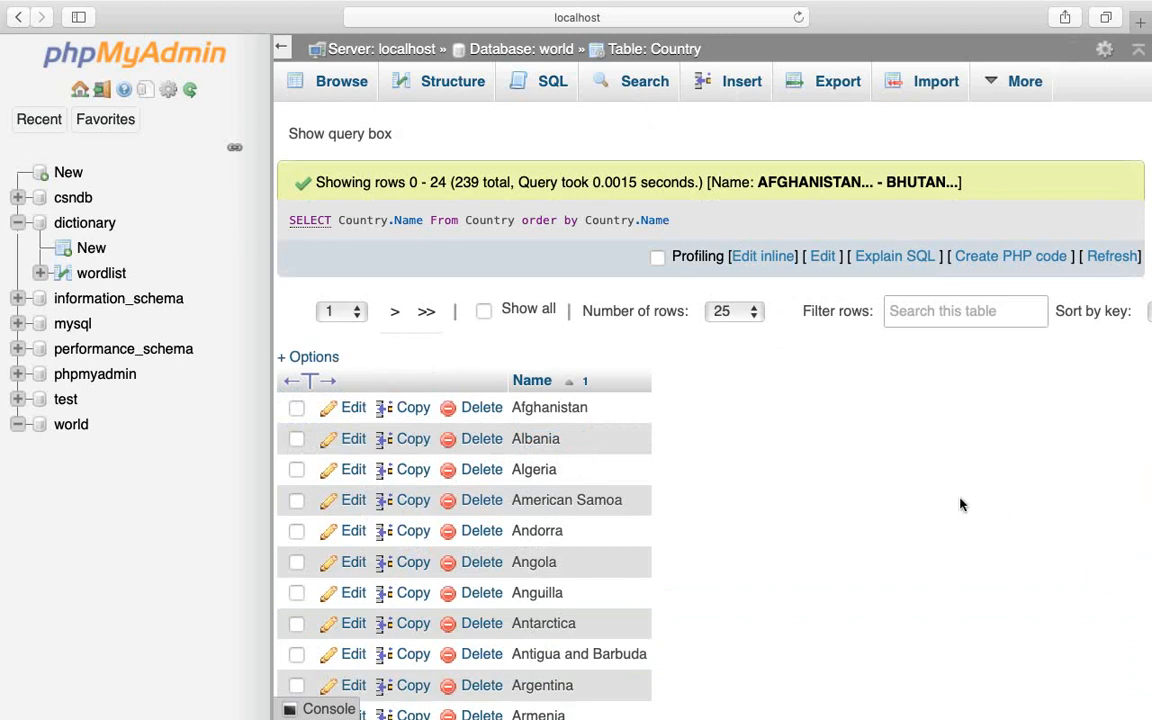
- Copy the executed ordered query into the Country table's SQL editor, replacing the default query
{"action": "scroll", "coordinate": [960, 505], "scroll_direction": "down", "scroll_amount": 10}
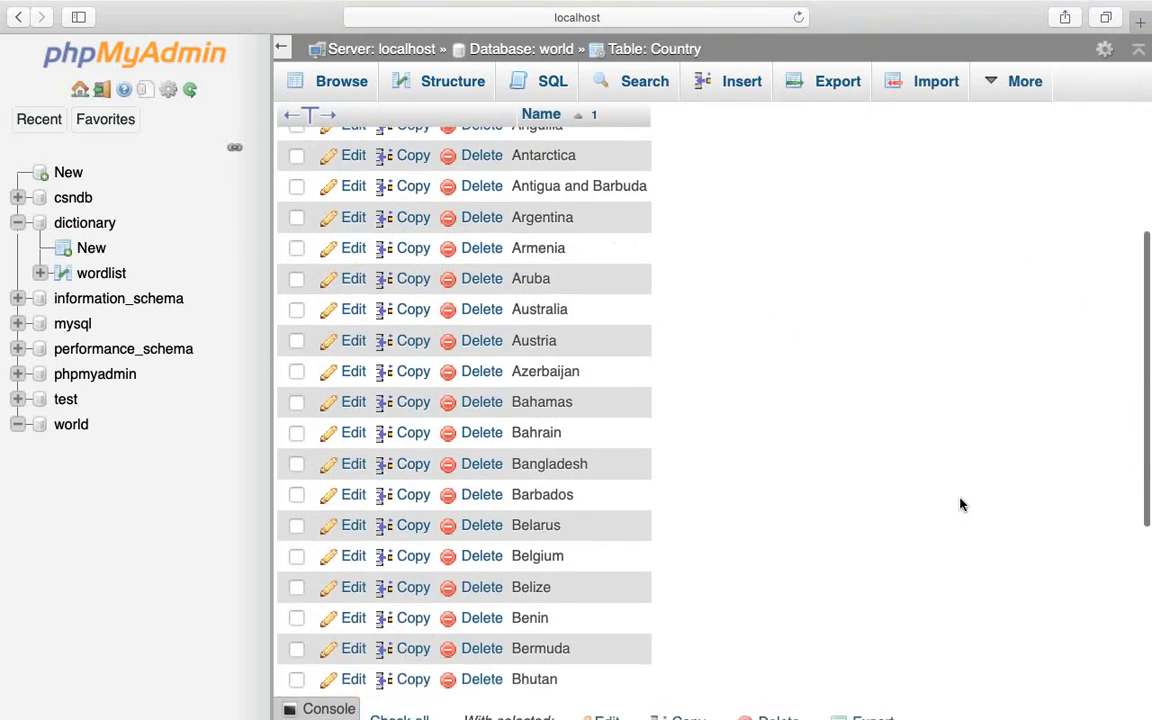
{"action": "scroll", "coordinate": [960, 505], "scroll_direction": "down", "scroll_amount": 3}
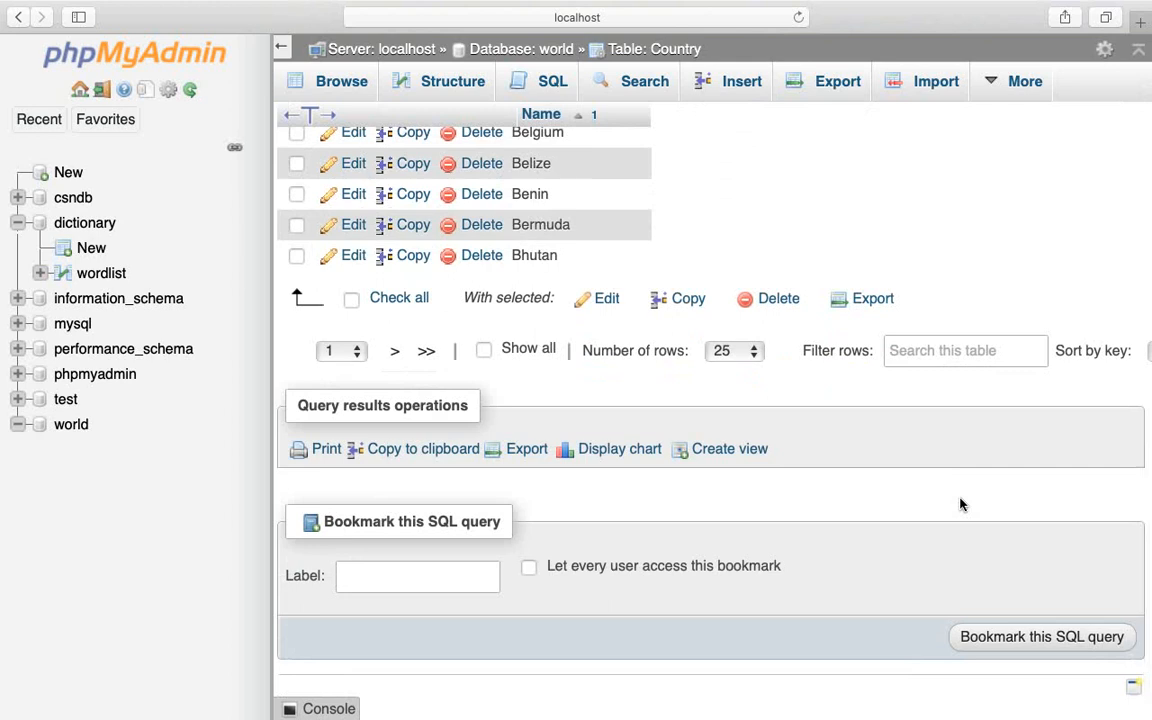
{"action": "scroll", "coordinate": [1013, 566], "scroll_direction": "up", "scroll_amount": 5}
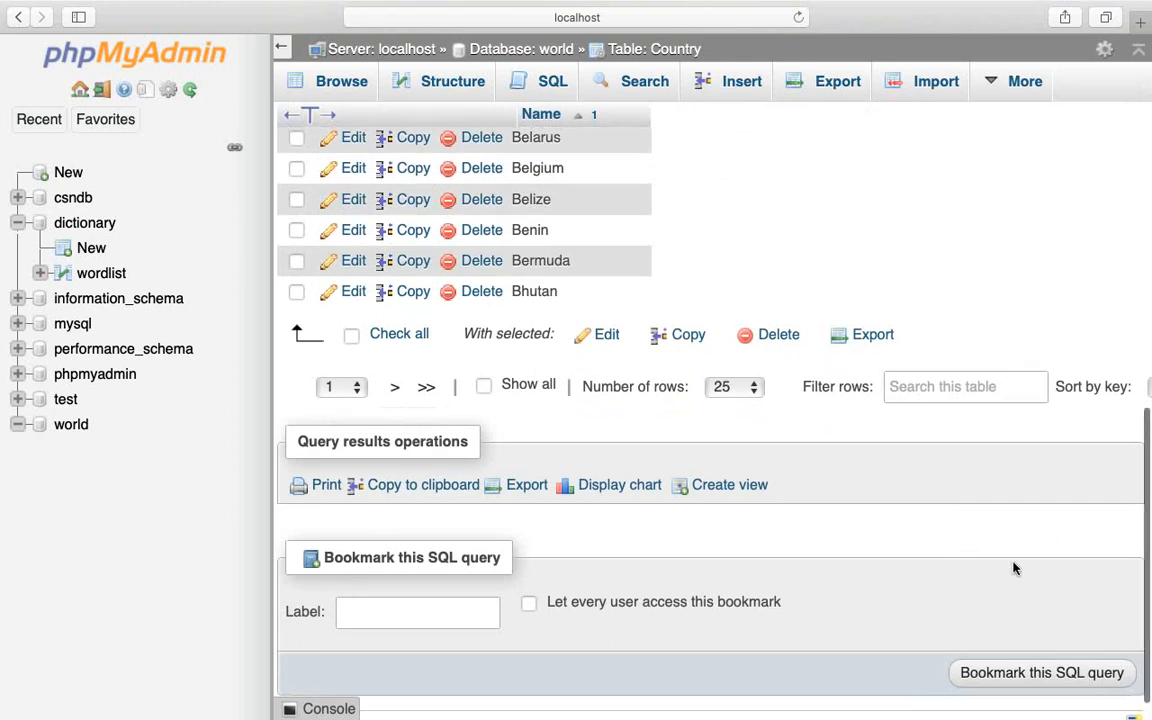
{"action": "scroll", "coordinate": [1013, 568], "scroll_direction": "up", "scroll_amount": 10}
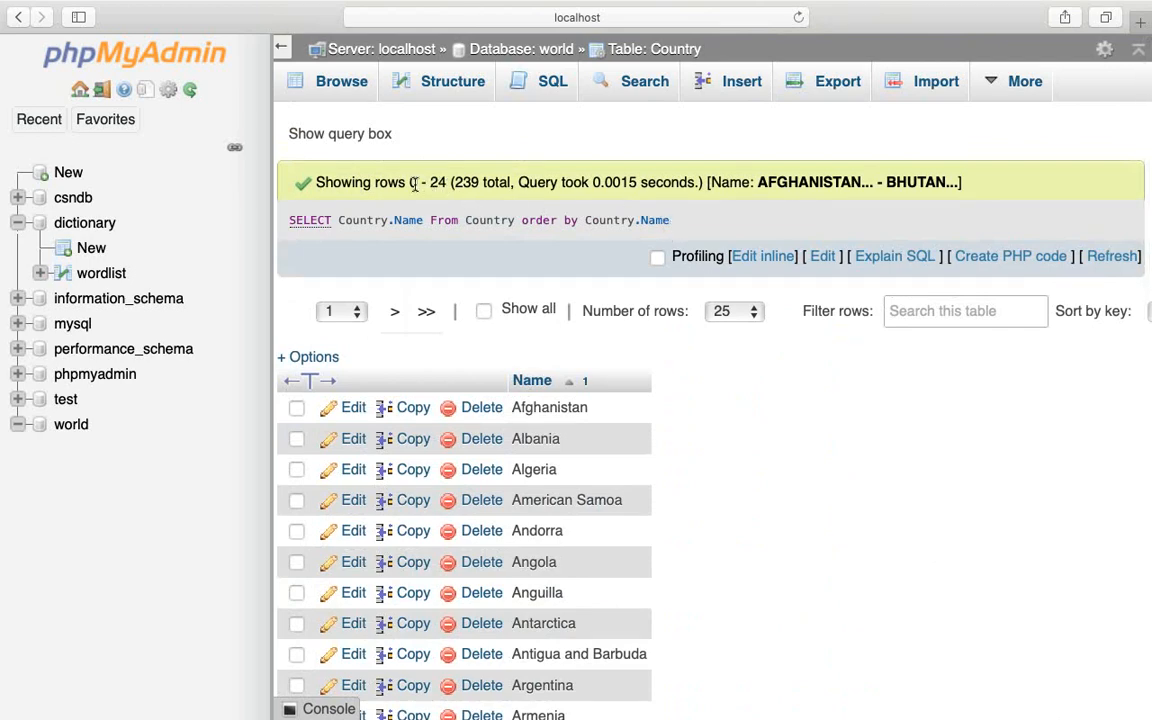
{"action": "left_click_drag", "start_coordinate": [408, 182], "coordinate": [446, 182]}
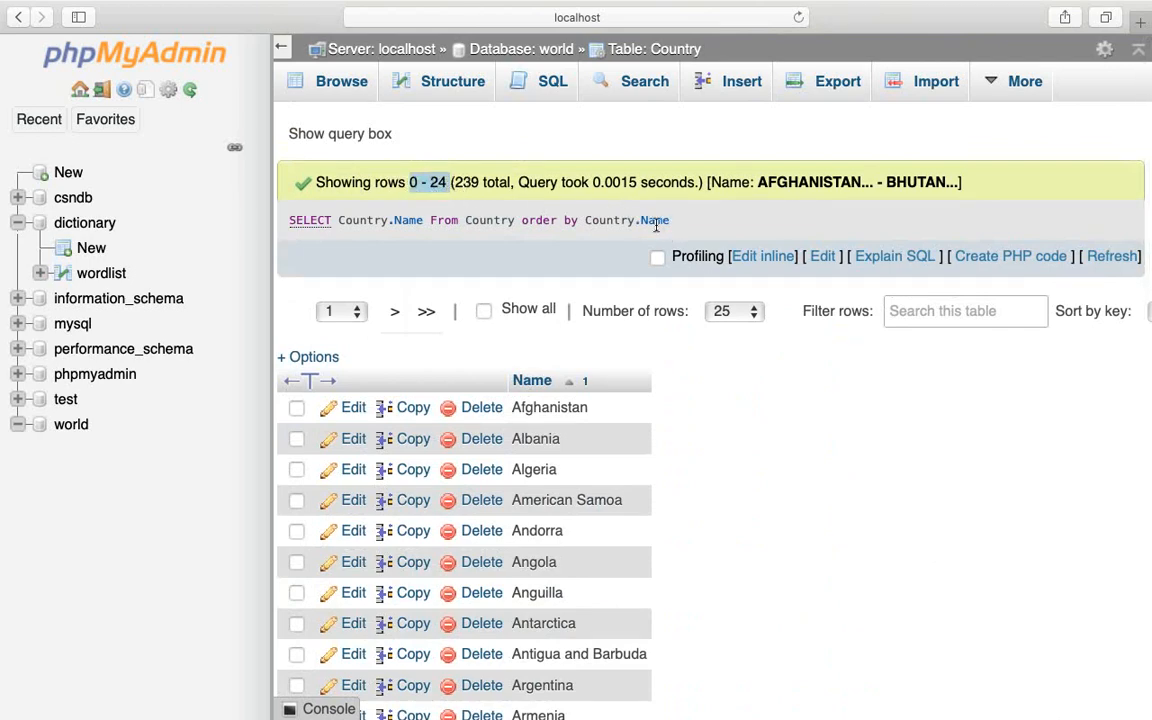
{"action": "left_click_drag", "start_coordinate": [684, 222], "coordinate": [327, 201]}
{"action": "key", "text": "super+c"}
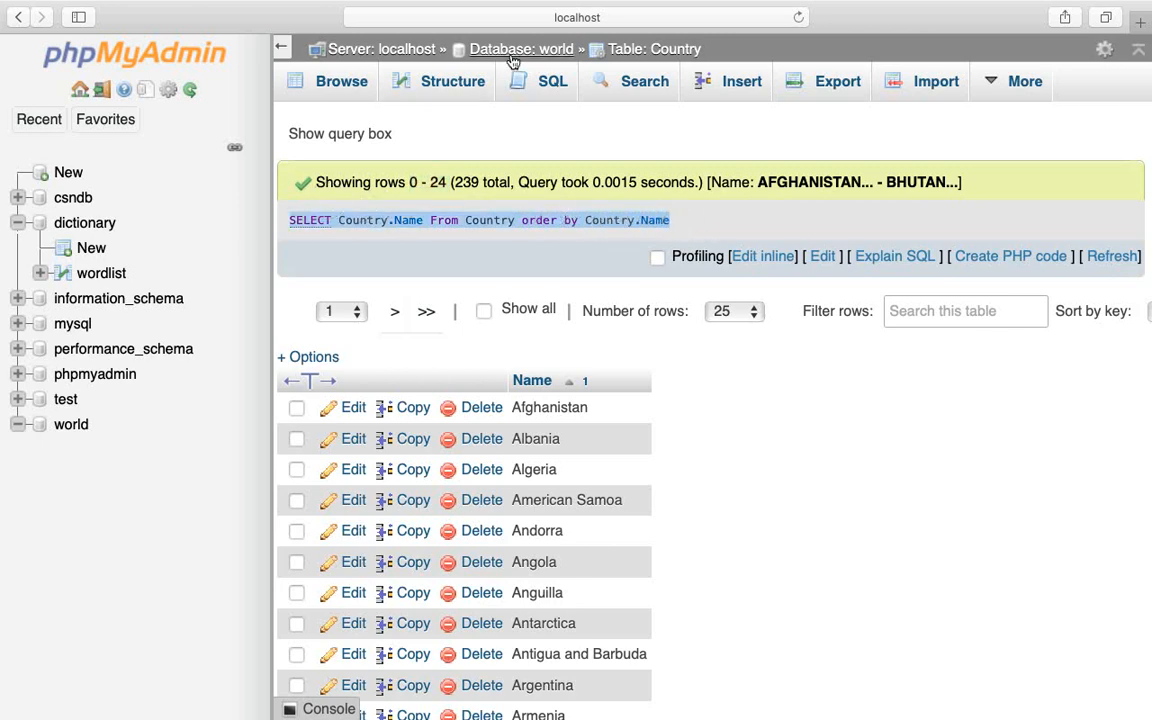
{"action": "left_click", "coordinate": [548, 90]}
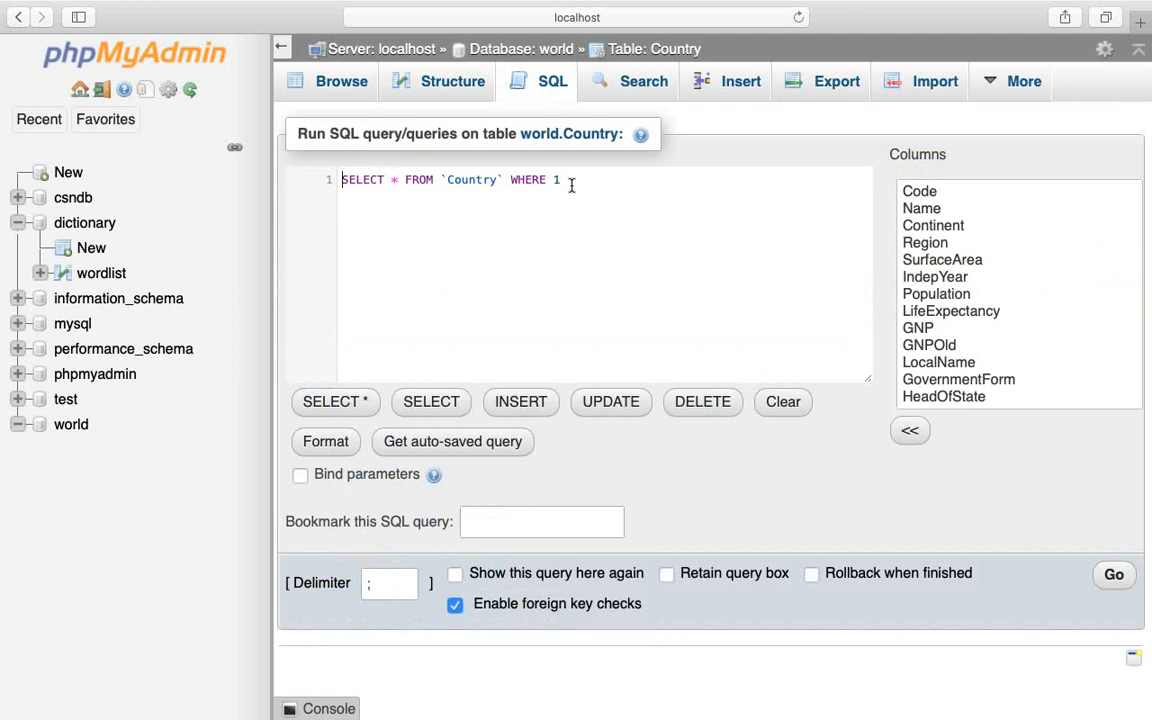
{"action": "left_click_drag", "start_coordinate": [571, 183], "coordinate": [298, 186]}
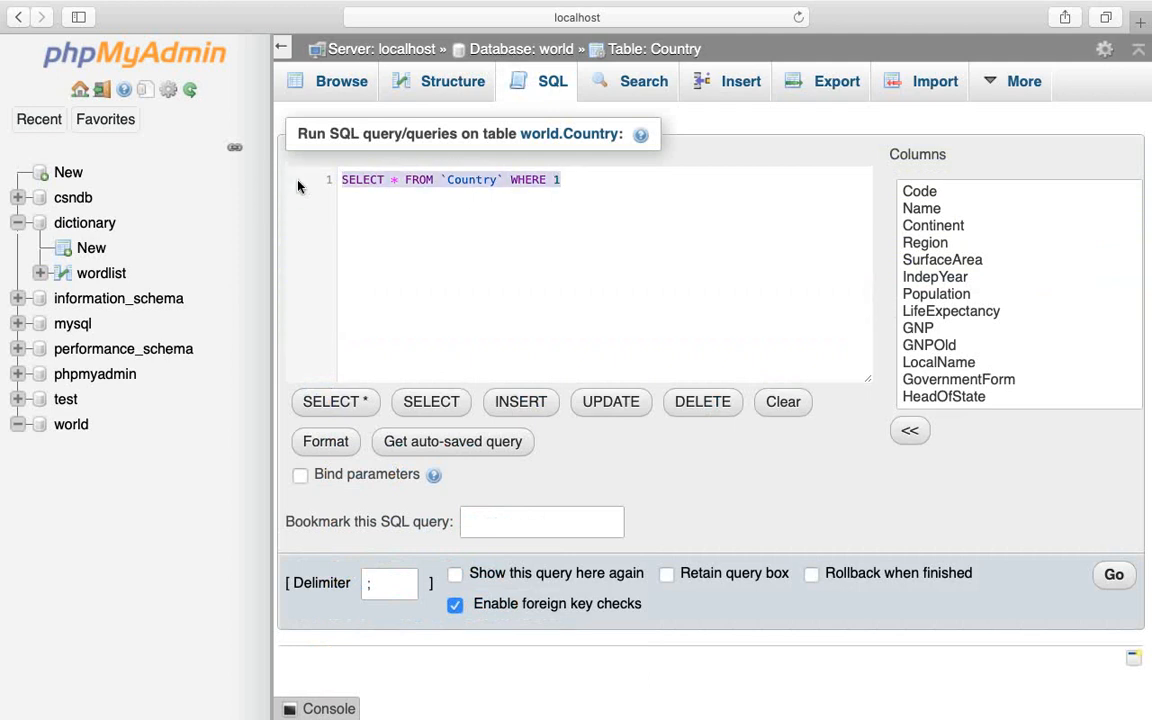
{"action": "key", "text": "super+v"}
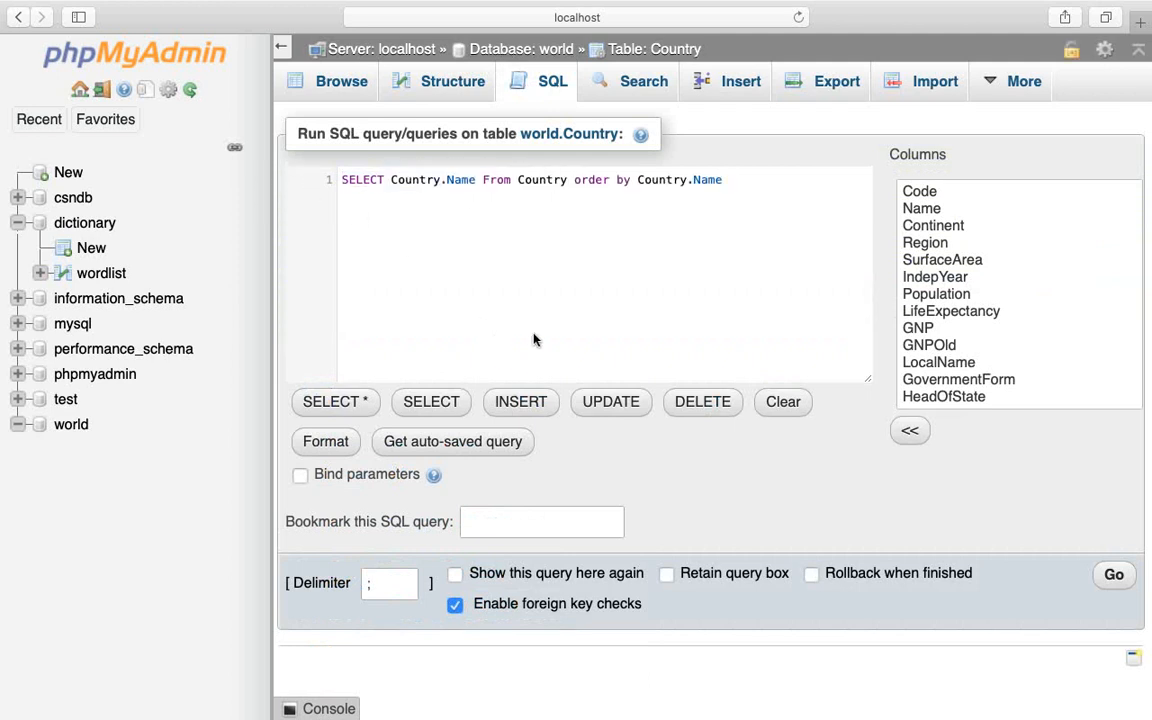
- Break the pasted query into separate lines for the selected field, "From", the Country table and the "order by" clause
{"action": "left_click", "coordinate": [482, 180]}
{"action": "key", "text": "Return"}
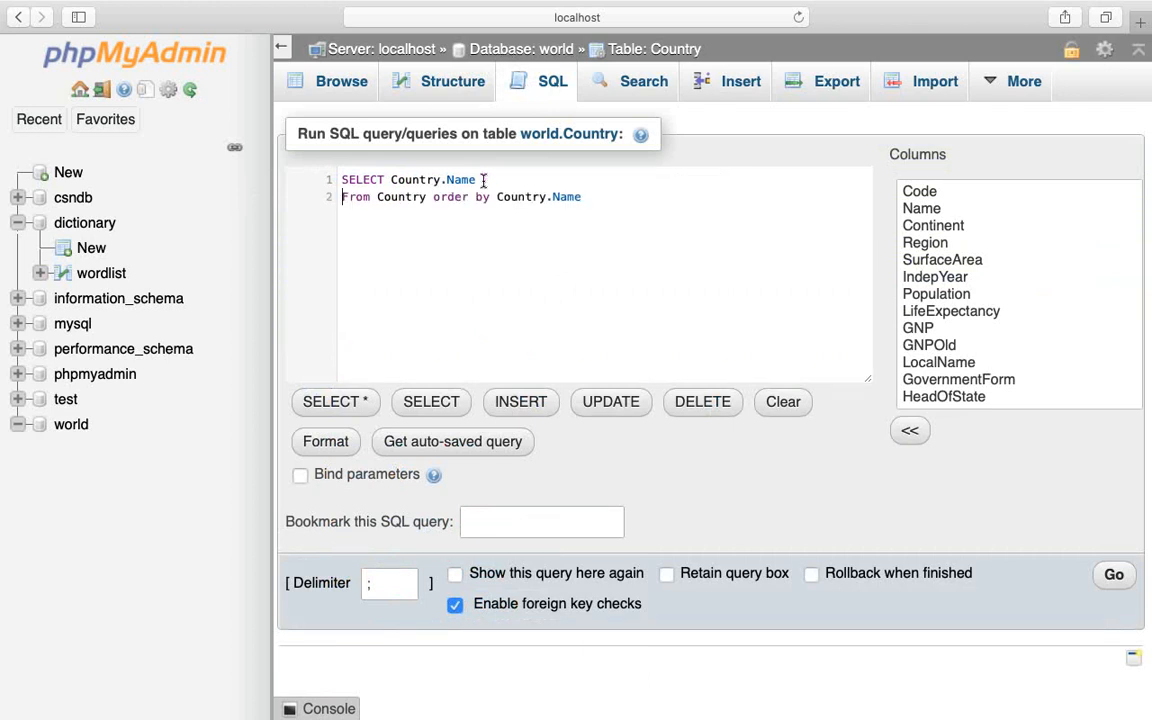
{"action": "left_click", "coordinate": [376, 196]}
{"action": "key", "text": "Return"}
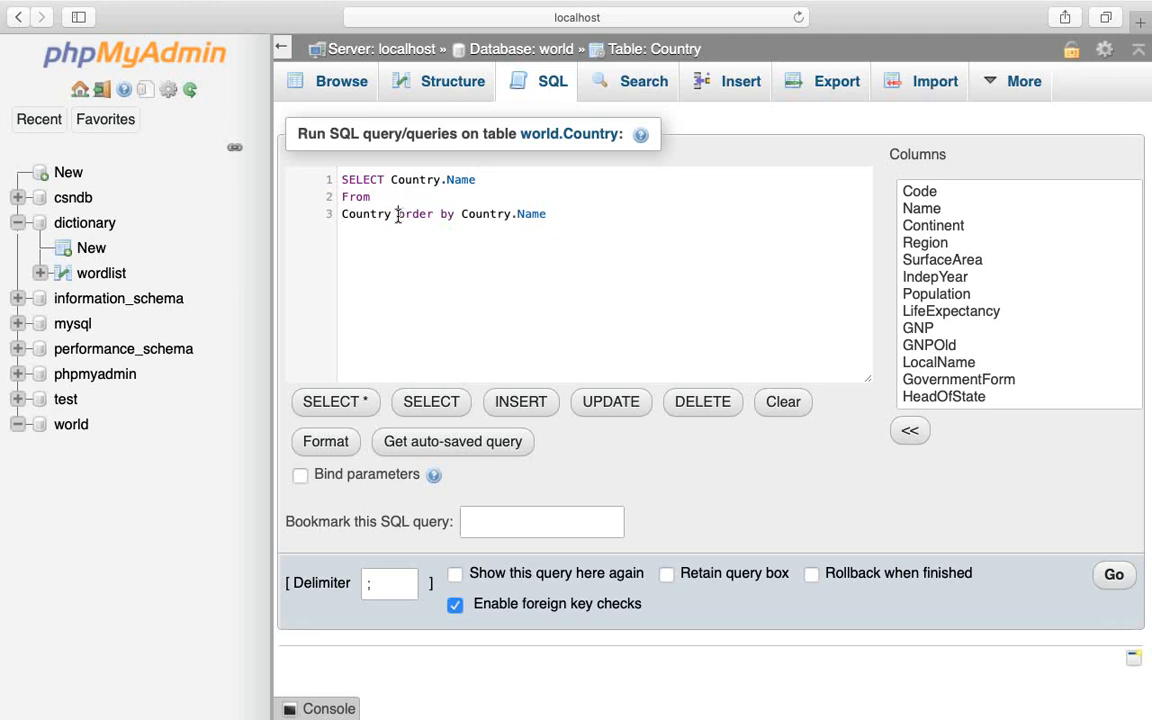
{"action": "left_click", "coordinate": [397, 214]}
{"action": "key", "text": "Return"}
- Add "limit 0, 250;" on a new line after the "order by" clause, copy the whole query and run it
{"action": "key", "text": "Return"}
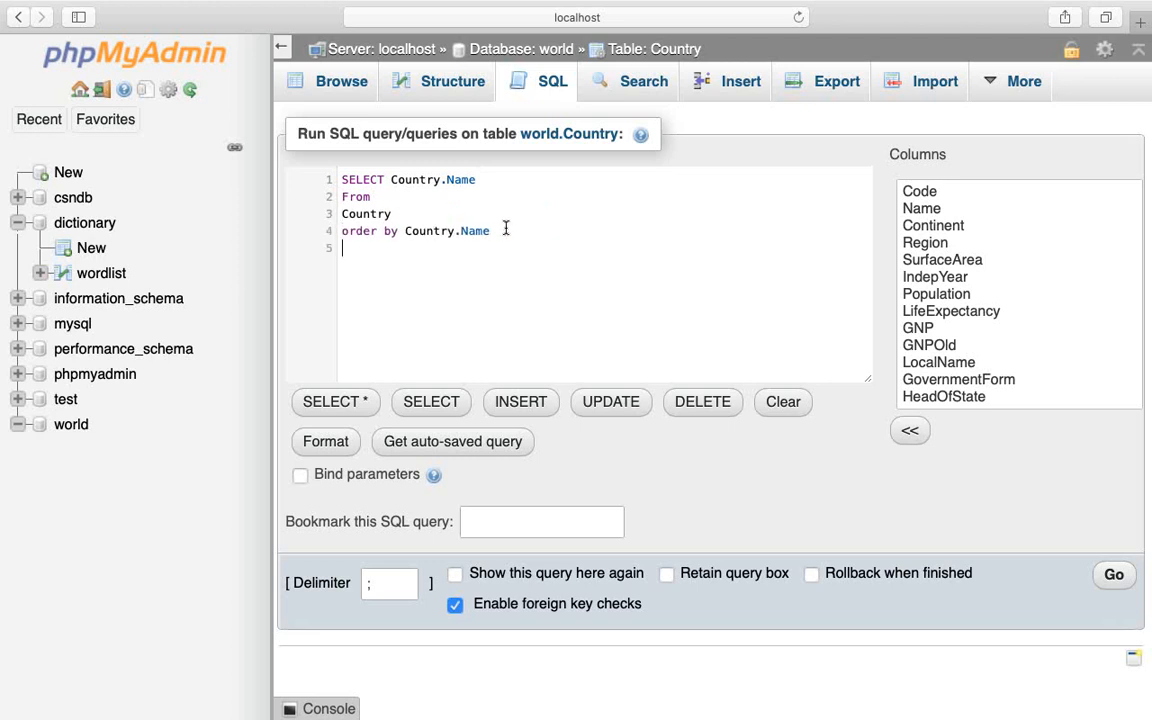
{"action": "type", "text": "limit 0, 250;"}
{"action": "key", "text": "super+a"}
{"action": "key", "text": "super+c"}
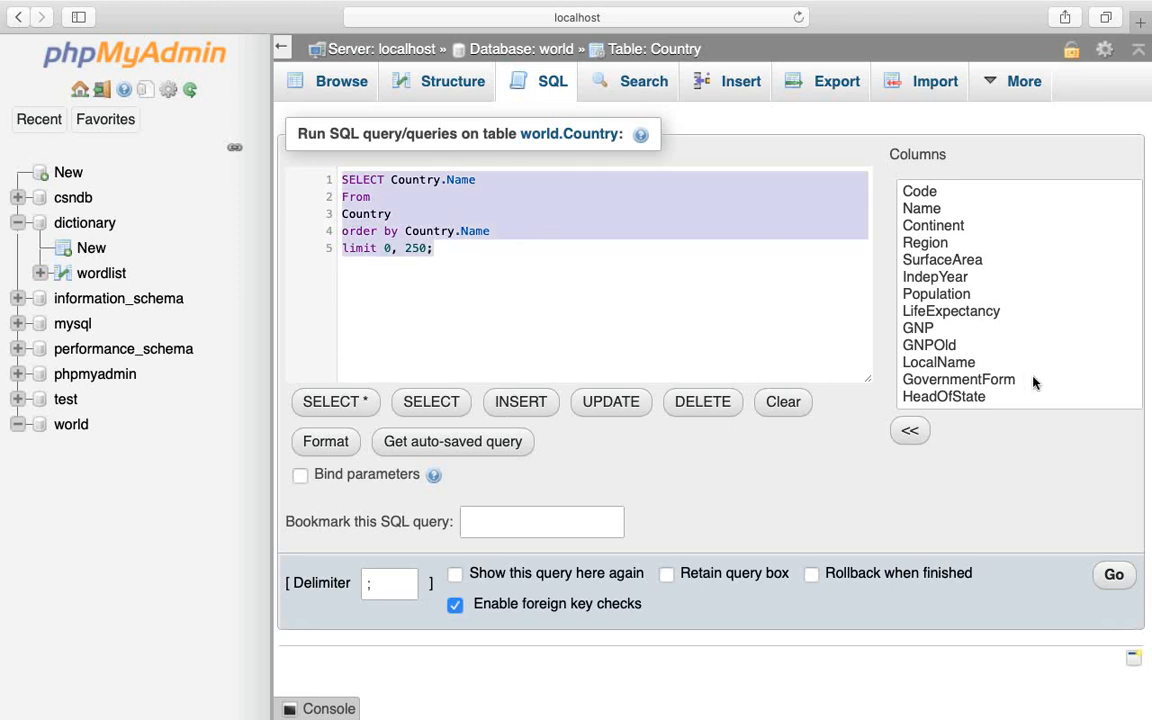
{"action": "left_click", "coordinate": [1114, 576]}
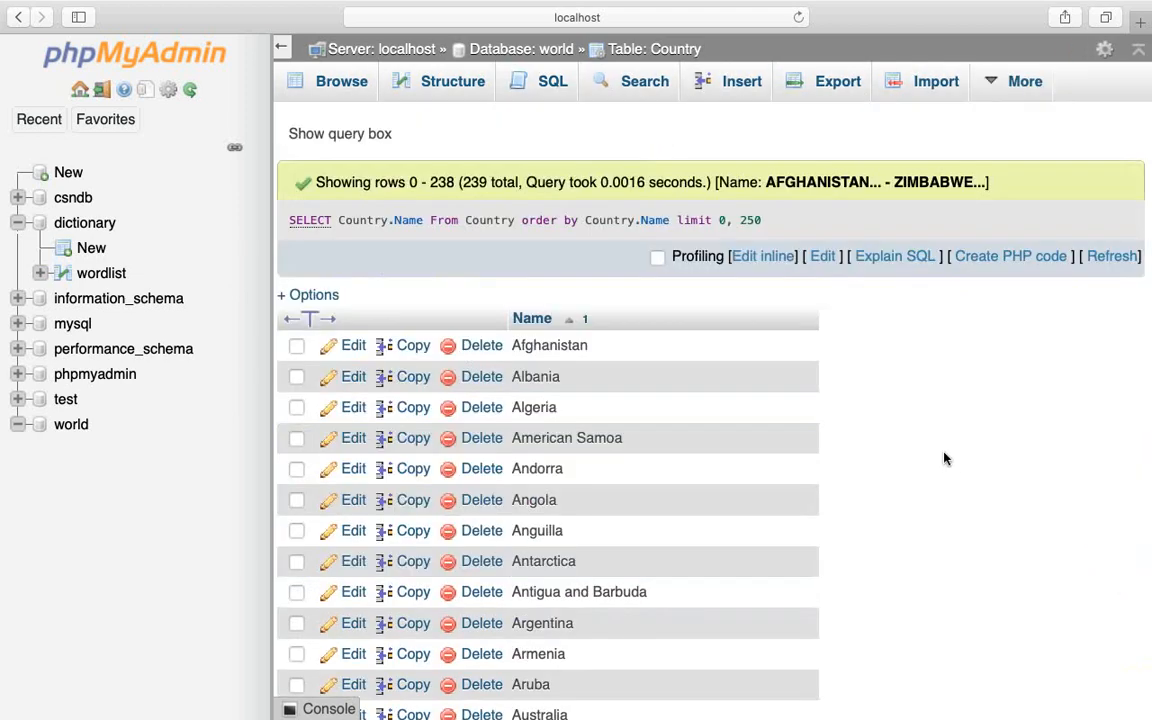
- Look through the country names sorted by name, from the first row to the last and back
{"action": "scroll", "coordinate": [945, 459], "scroll_direction": "down", "scroll_amount": 5}
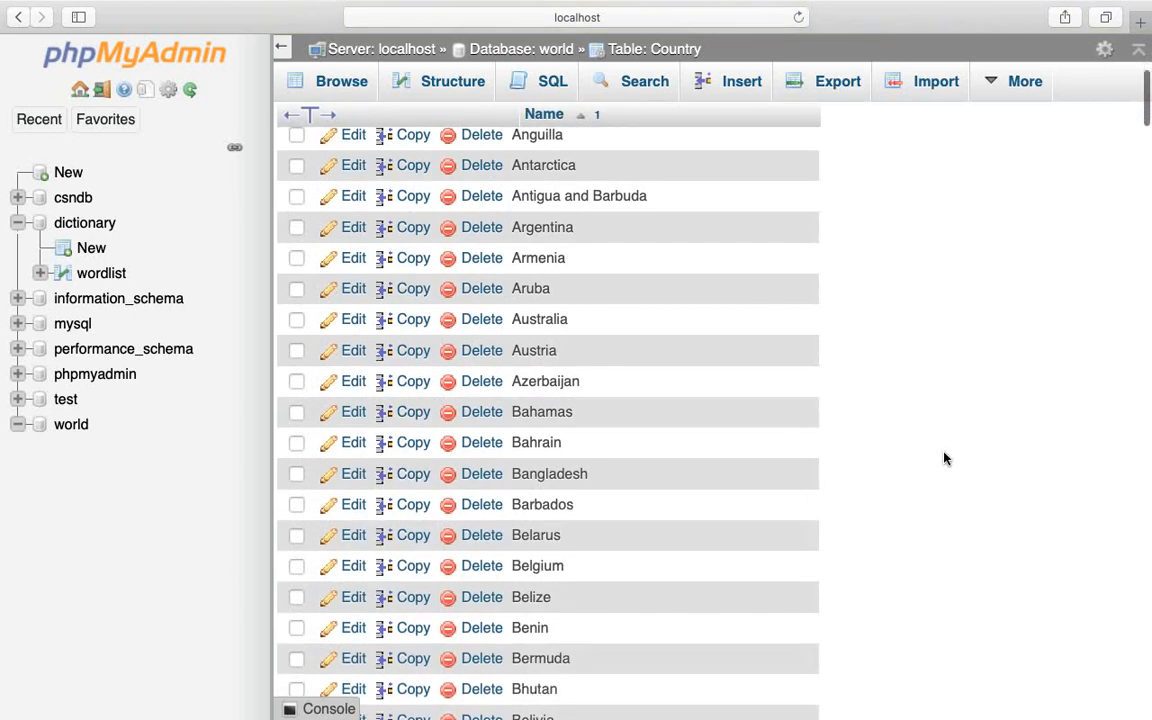
{"action": "scroll", "coordinate": [945, 459], "scroll_direction": "down", "scroll_amount": 10}
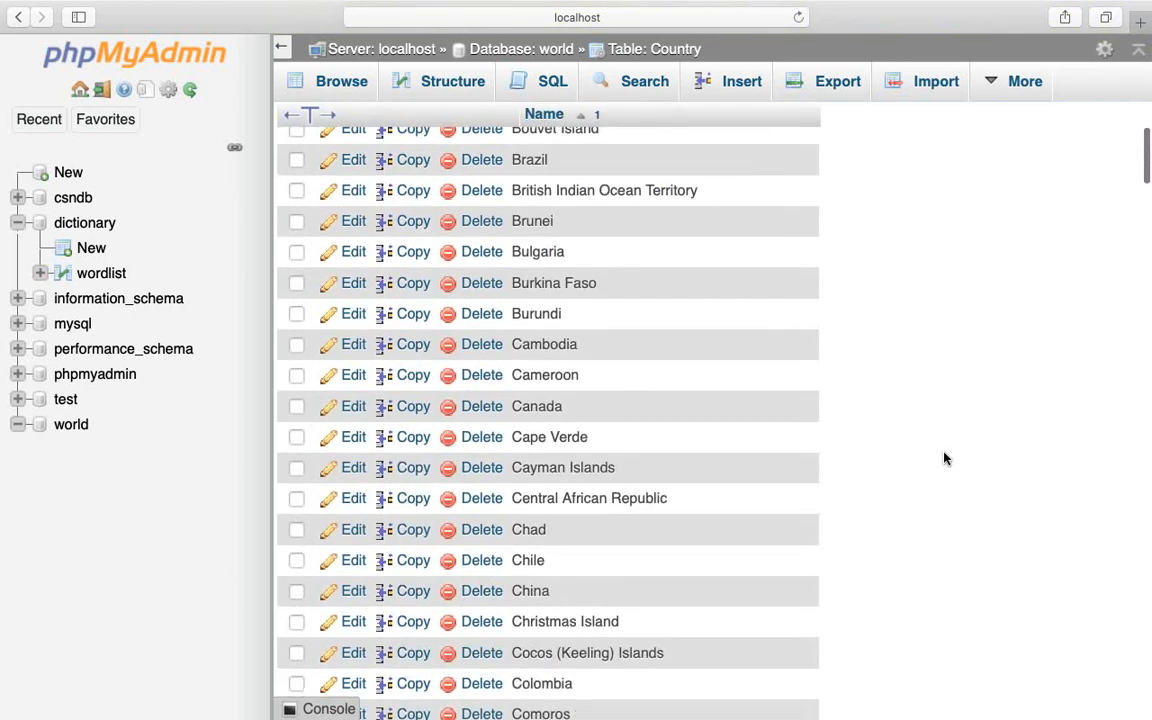
{"action": "scroll", "coordinate": [945, 459], "scroll_direction": "down", "scroll_amount": 4}
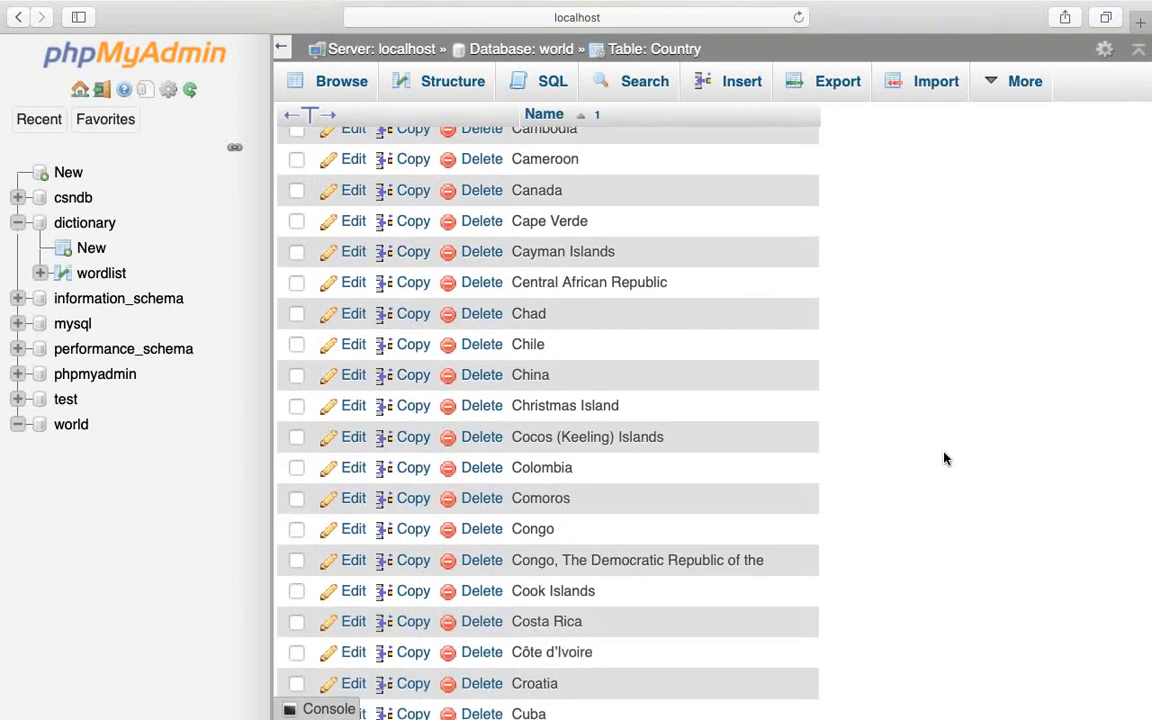
{"action": "scroll", "coordinate": [945, 459], "scroll_direction": "down", "scroll_amount": 4}
{"action": "scroll", "coordinate": [945, 459], "scroll_direction": "down", "scroll_amount": 3}
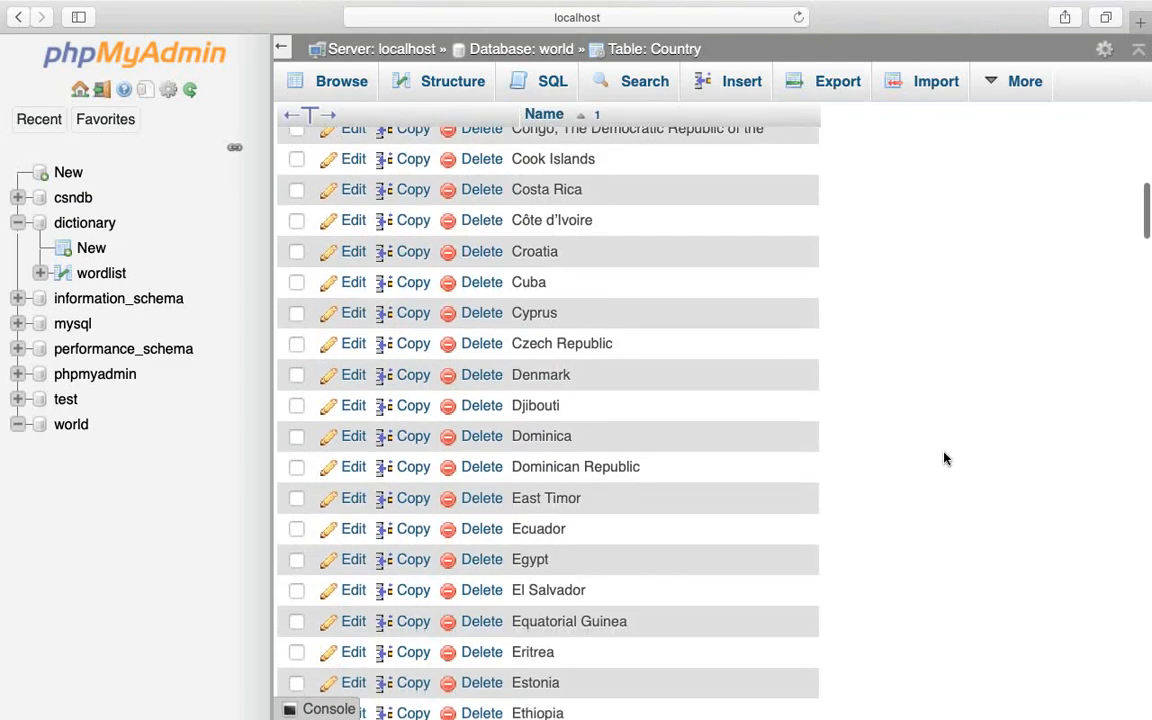
{"action": "left_click_drag", "start_coordinate": [1142, 219], "coordinate": [1144, 706]}
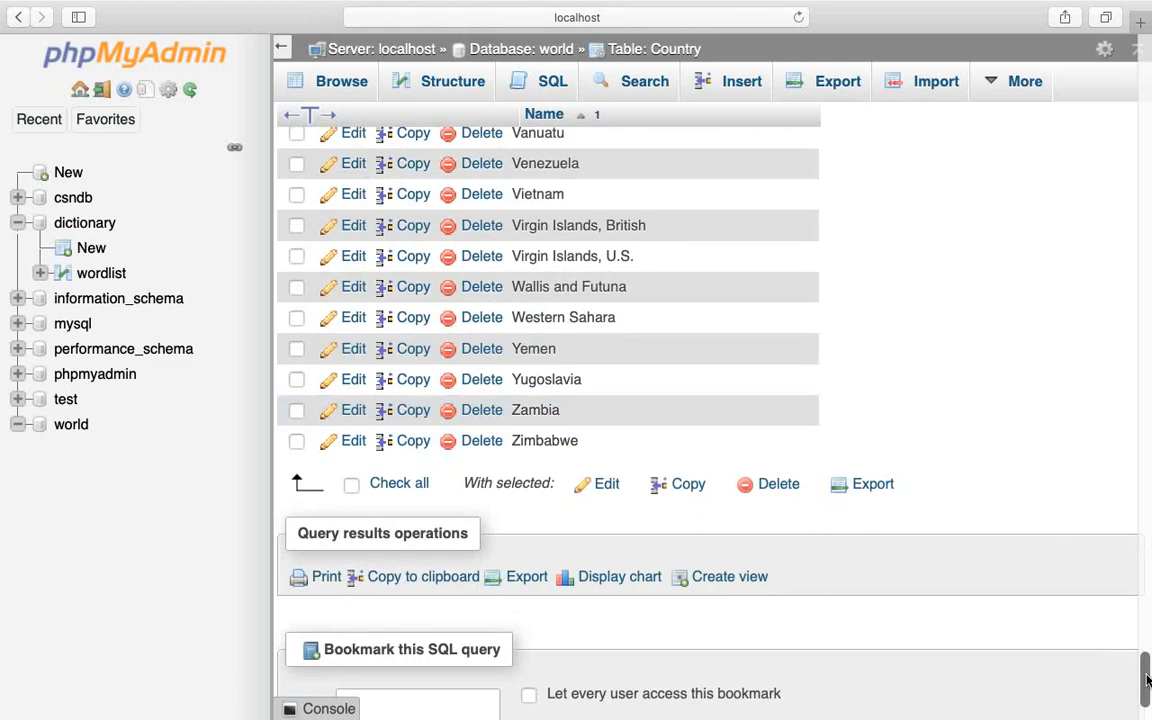
{"action": "left_click_drag", "start_coordinate": [1146, 680], "coordinate": [1141, 53]}
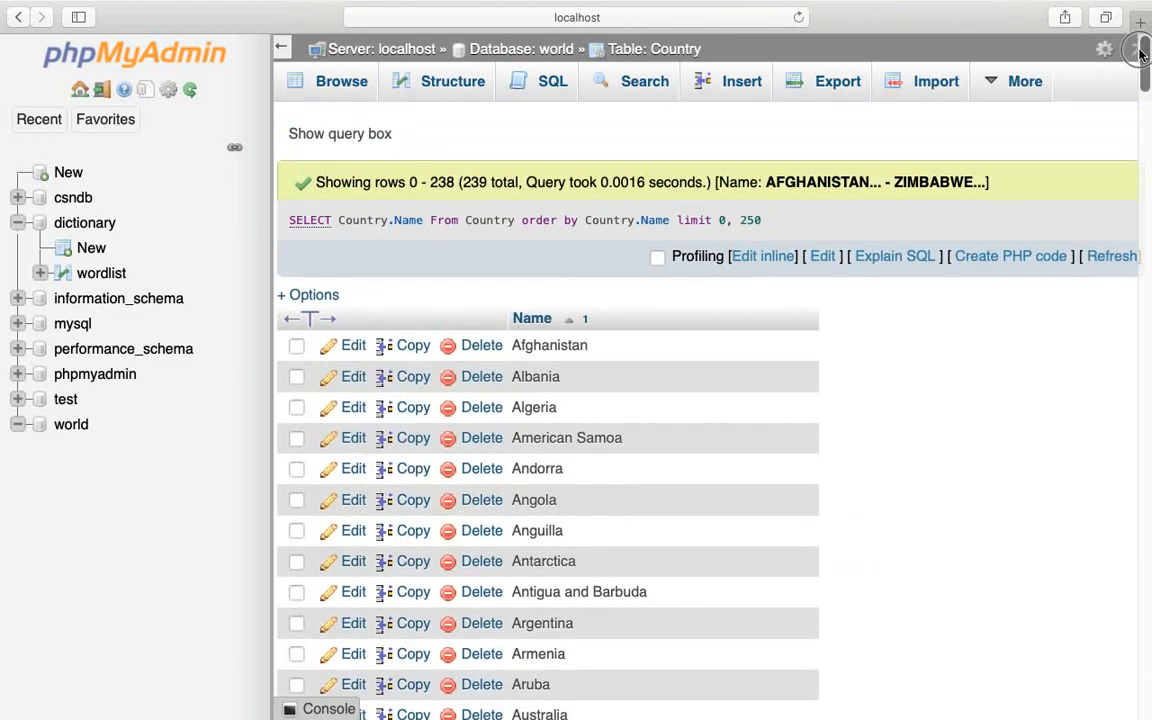
- Replace the default query in the Country table's SQL editor with the copied name query
{"action": "left_click", "coordinate": [547, 85]}
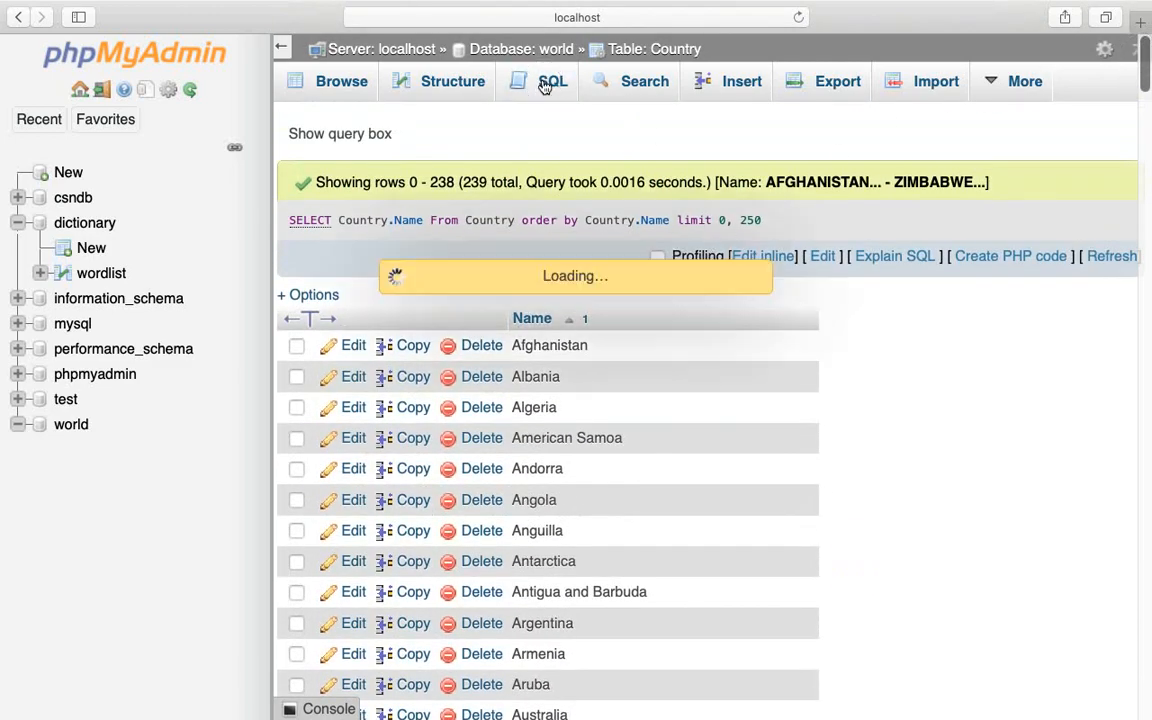
{"action": "left_click_drag", "start_coordinate": [566, 183], "coordinate": [267, 176]}
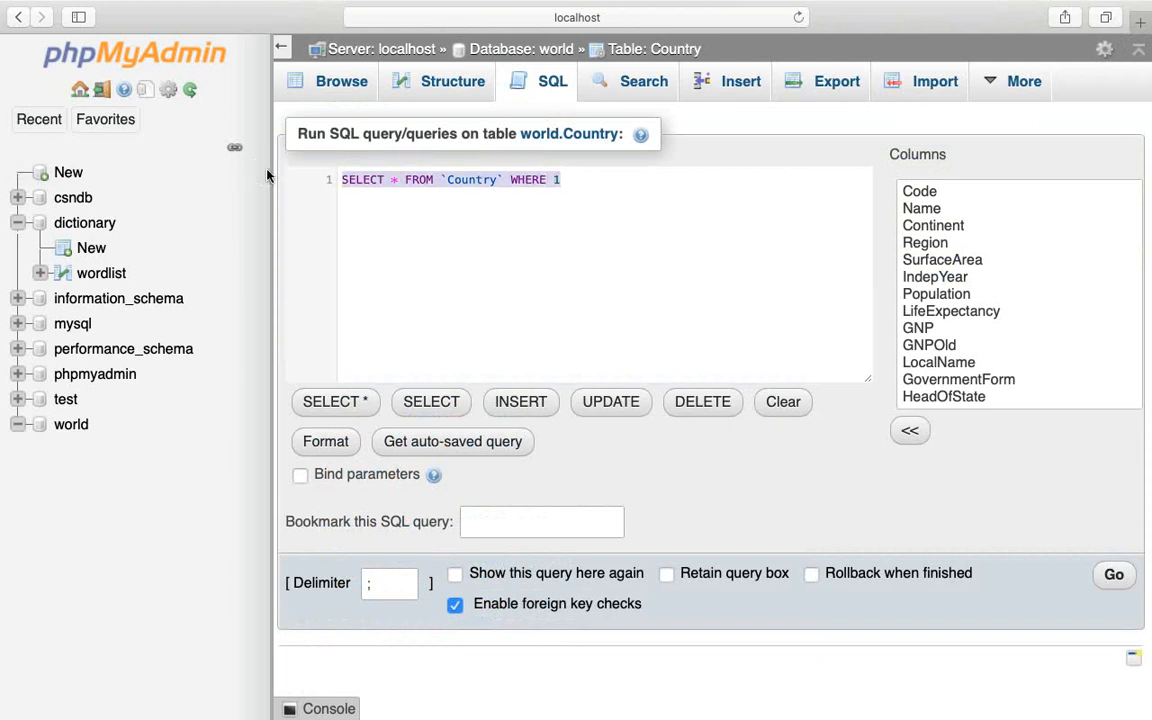
{"action": "key", "text": "super+v"}
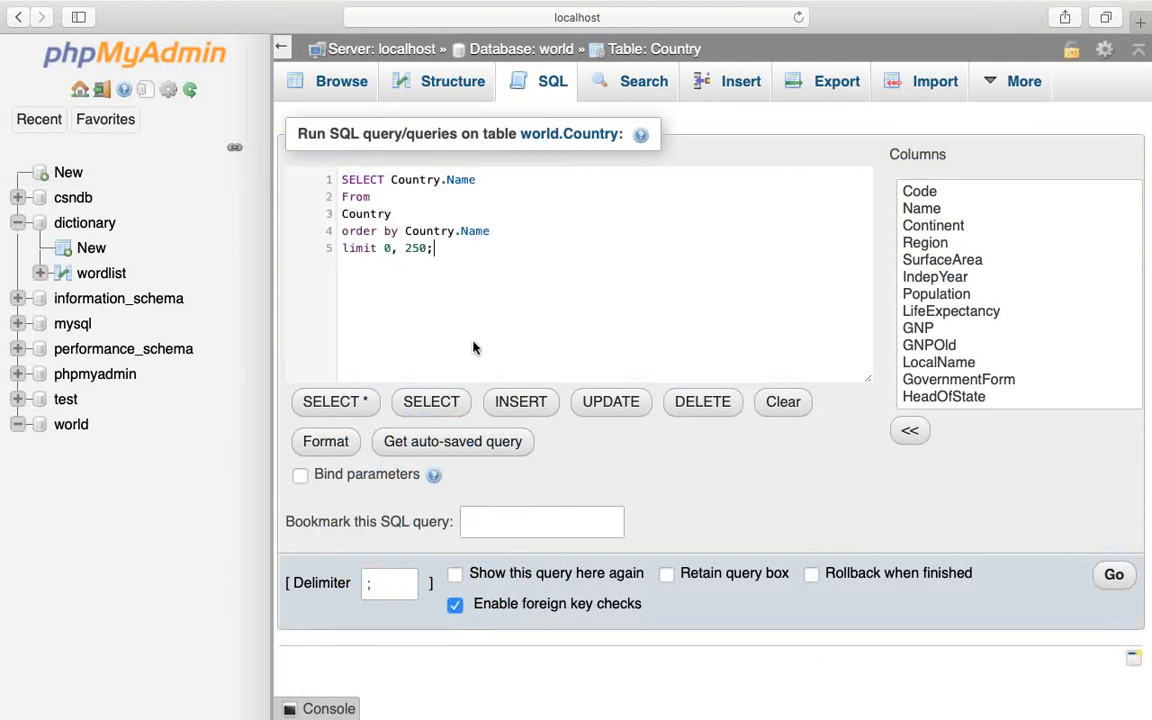
- Try to add "desc;" on a new line after the "limit 0, 250" clause, removing the semicolon before it
{"action": "key", "text": "Return"}
{"action": "key", "text": "BackSpace"}
{"action": "key", "text": "BackSpace"}
{"action": "key", "text": "Return"}
{"action": "type", "text": "desc"}
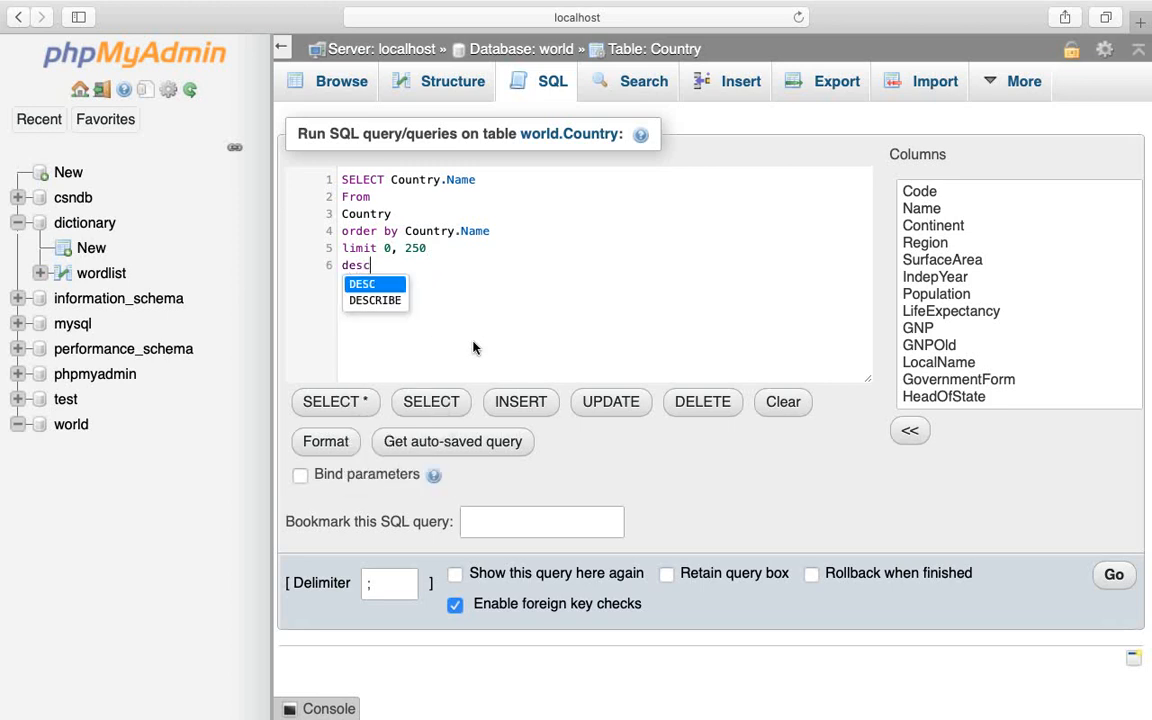
{"action": "type", "text": ";"}
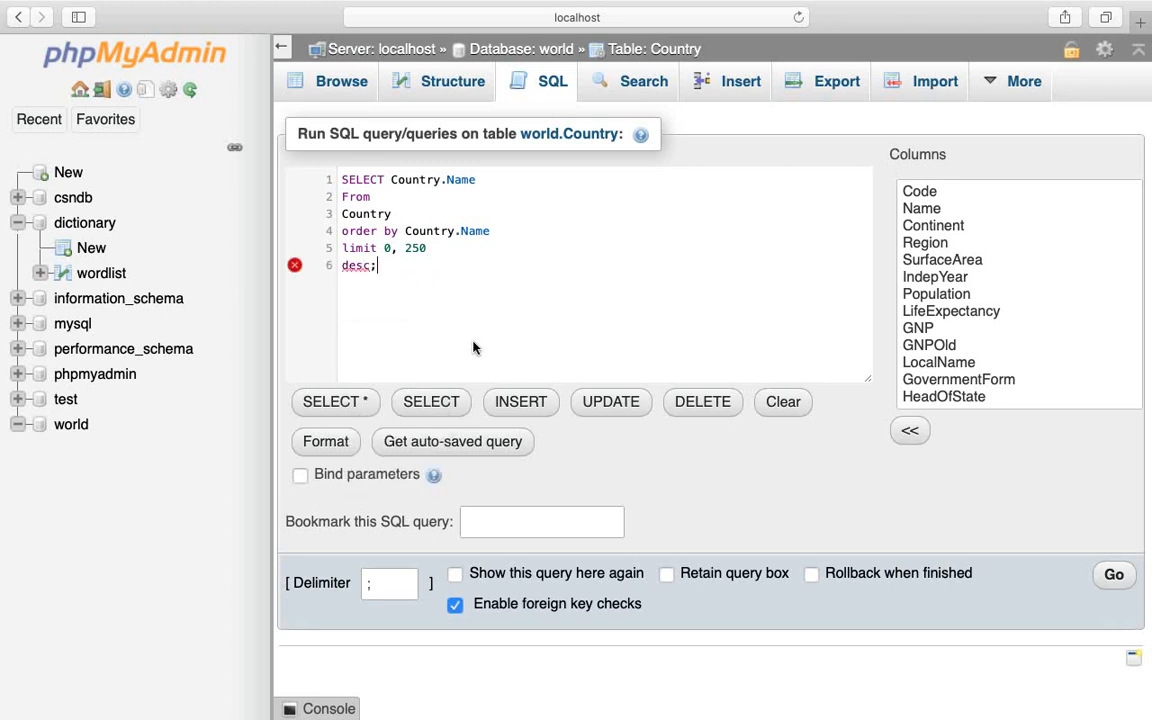
{"action": "mouse_move", "coordinate": [362, 265]}
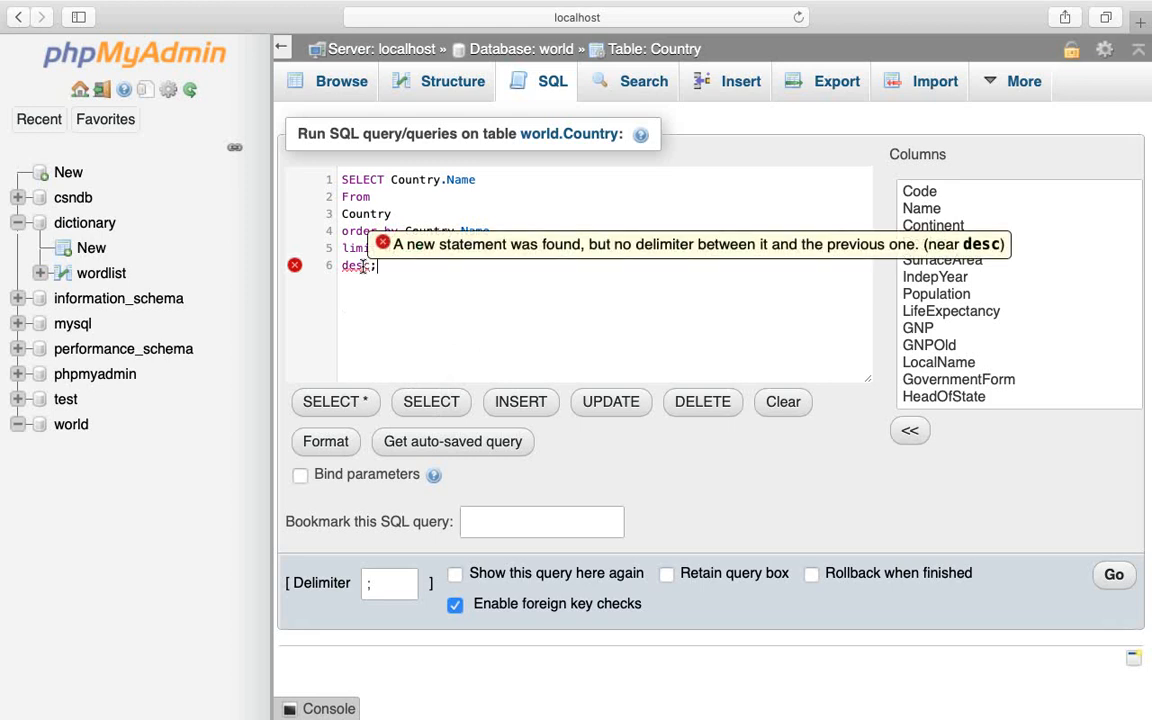
{"action": "key", "text": "BackSpace"}
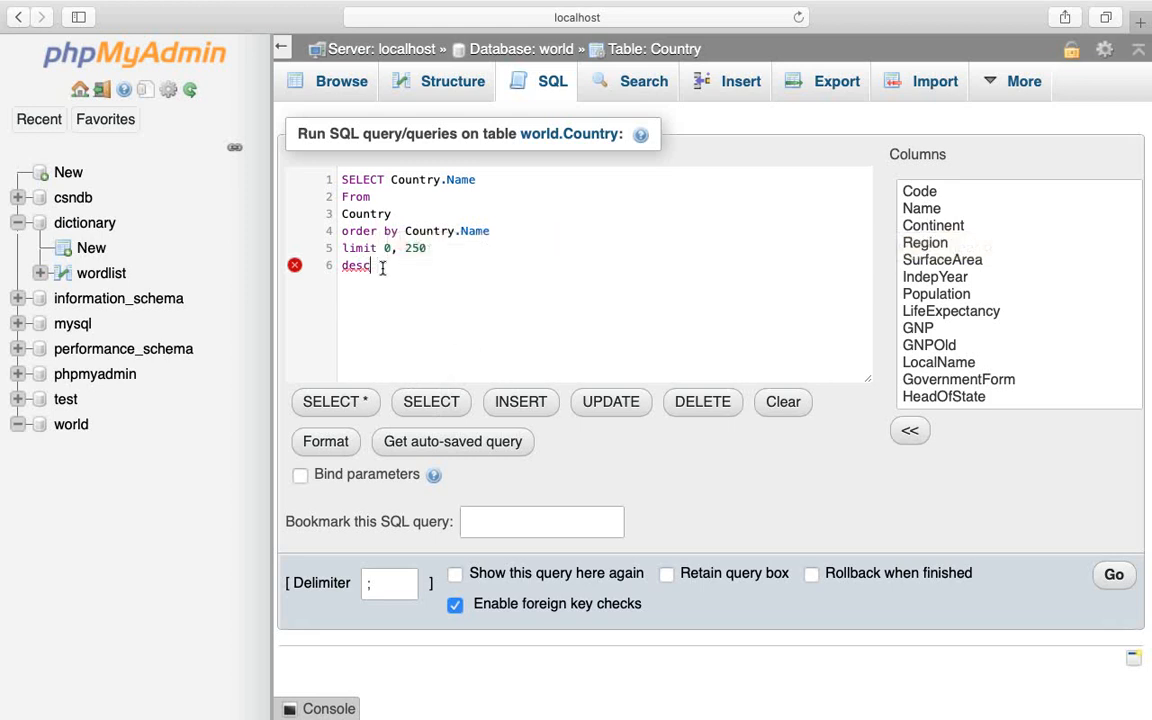
{"action": "key", "text": "BackSpace"}
{"action": "key", "text": "BackSpace"}
{"action": "key", "text": "BackSpace"}
{"action": "key", "text": "BackSpace"}
- Insert "desc" on its own line between the "order by" and "limit" clauses, end the query with a semicolon and run it
{"action": "key", "text": "Return"}
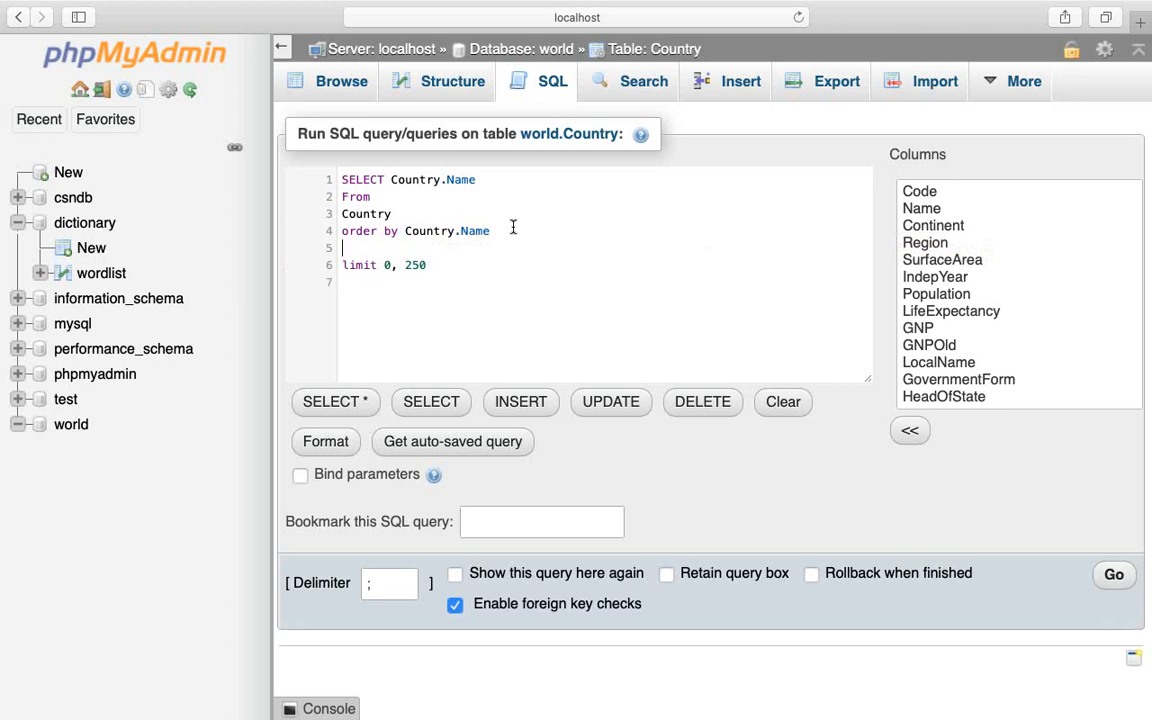
{"action": "type", "text": "desc"}
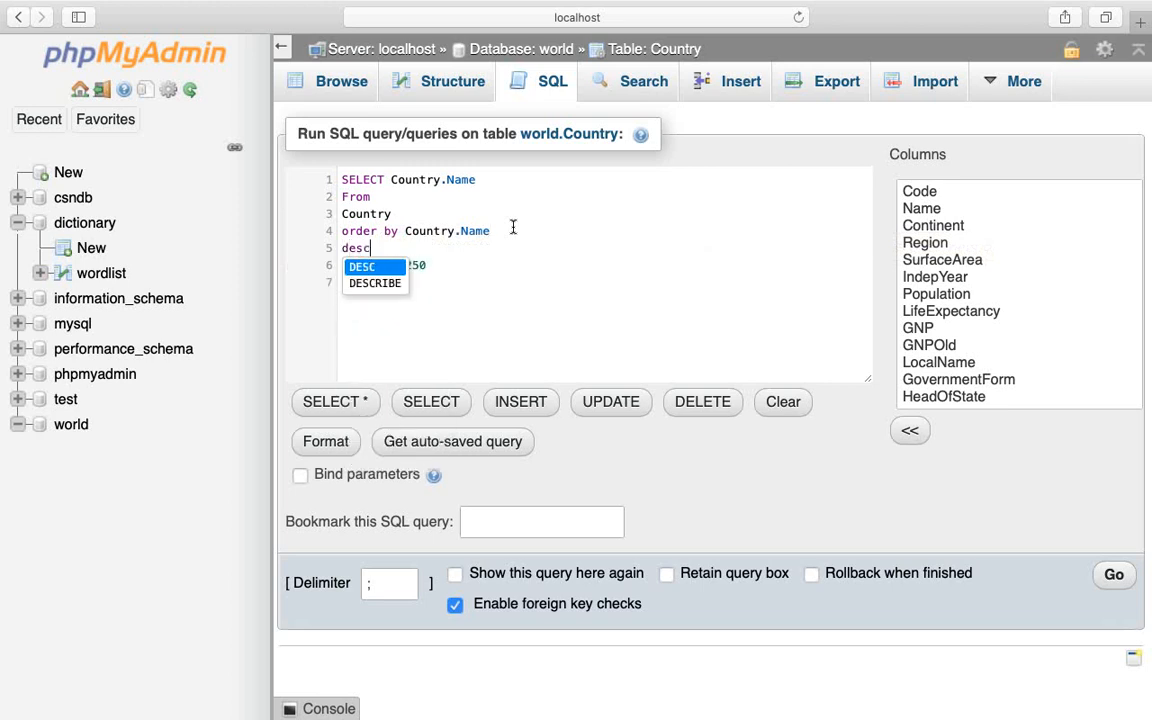
{"action": "left_click", "coordinate": [446, 261]}
{"action": "type", "text": ";"}
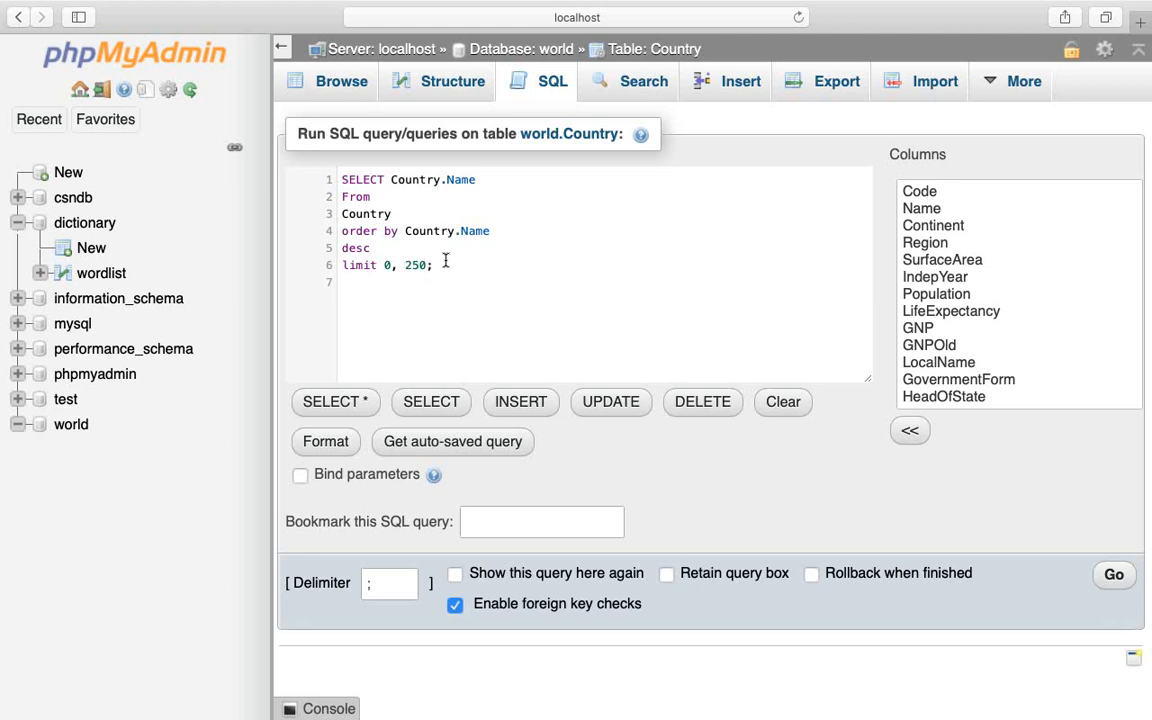
{"action": "key", "text": "super+a"}
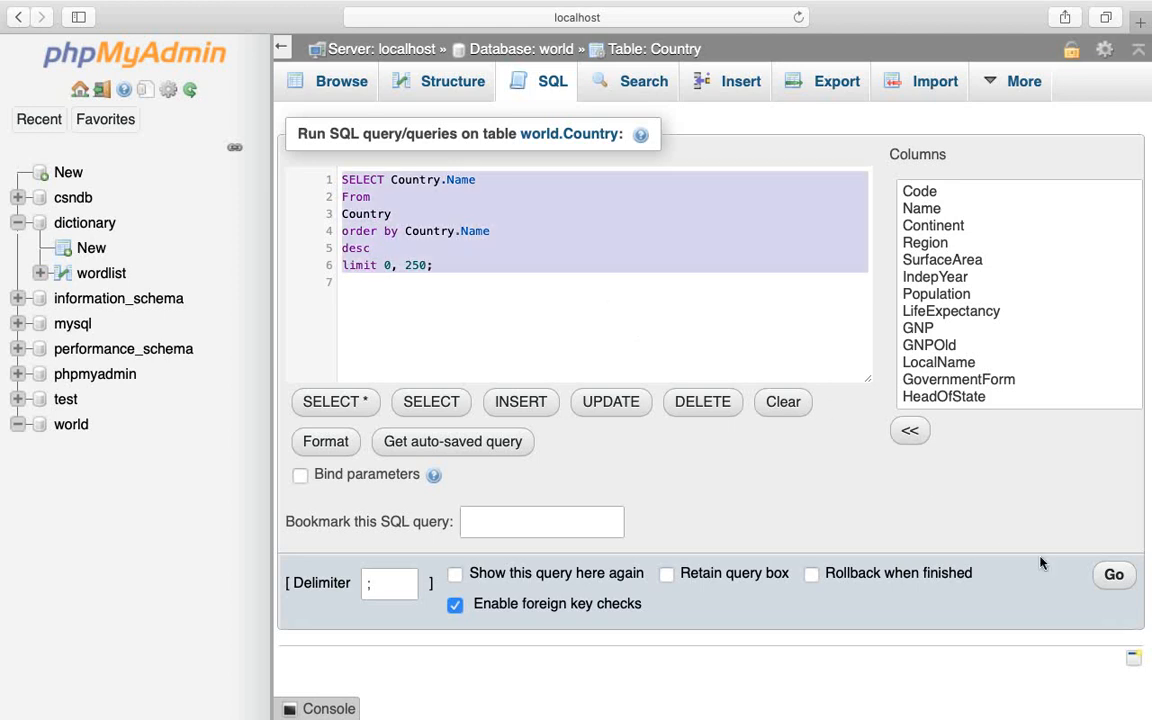
{"action": "left_click", "coordinate": [1114, 576]}
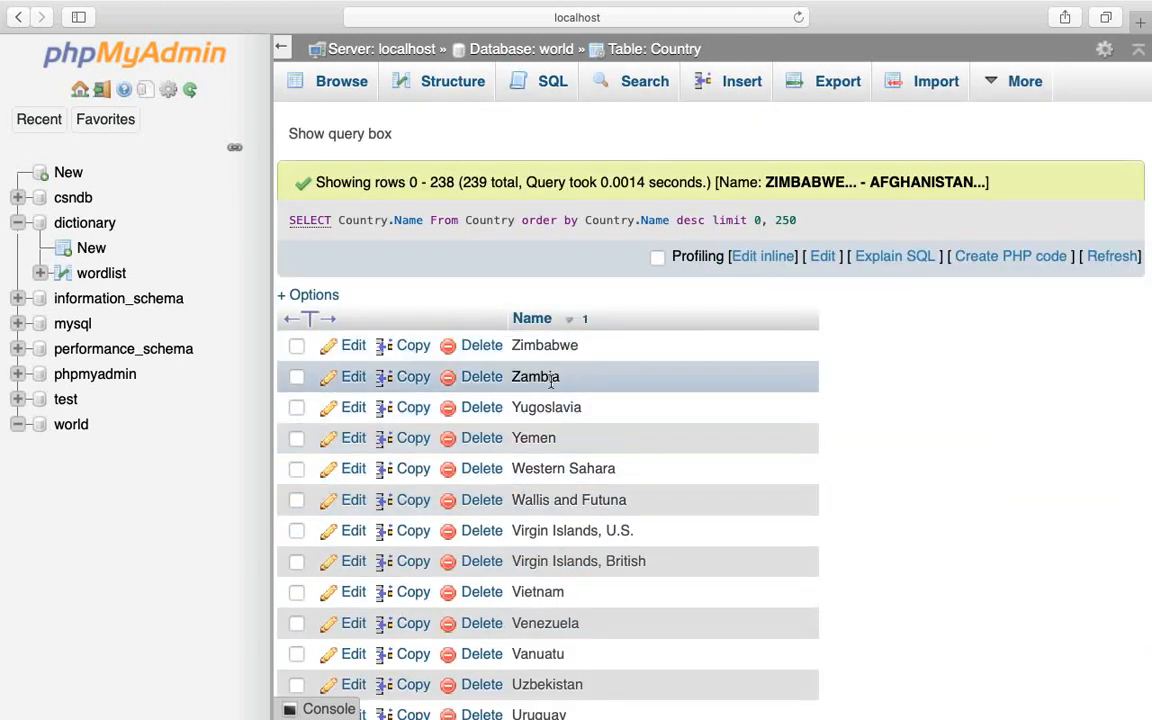
{"action": "scroll", "coordinate": [983, 459], "scroll_direction": "down", "scroll_amount": 5}
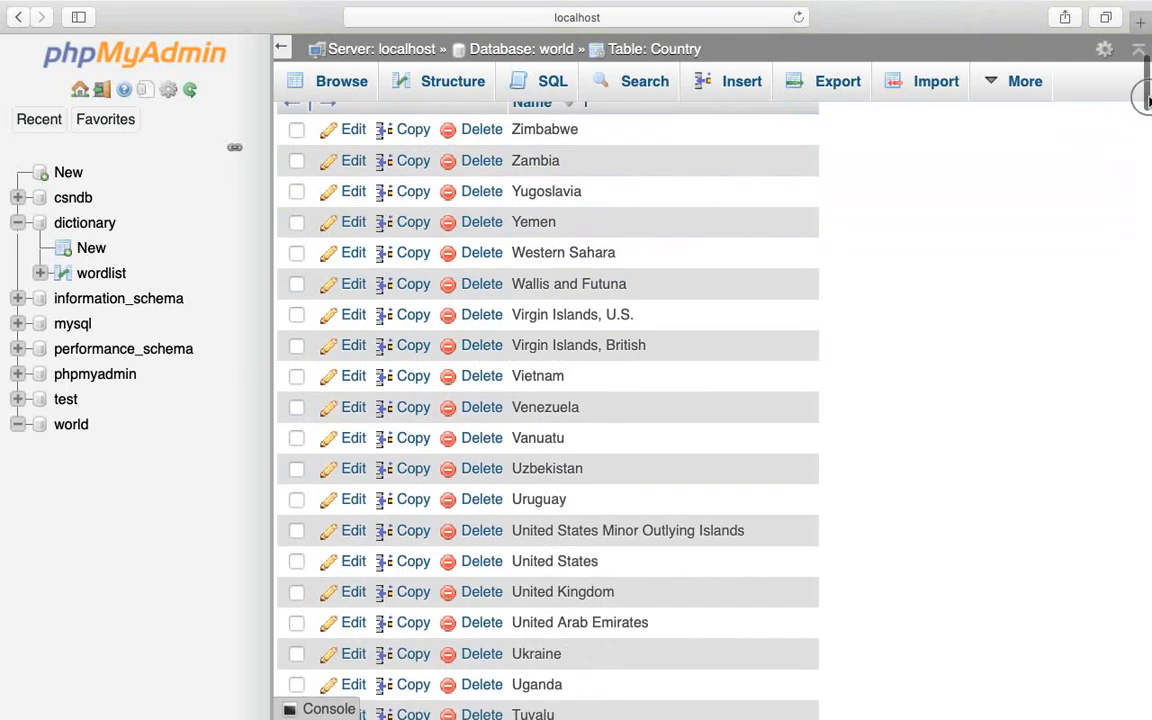
{"action": "left_click_drag", "start_coordinate": [1142, 98], "coordinate": [1142, 55]}
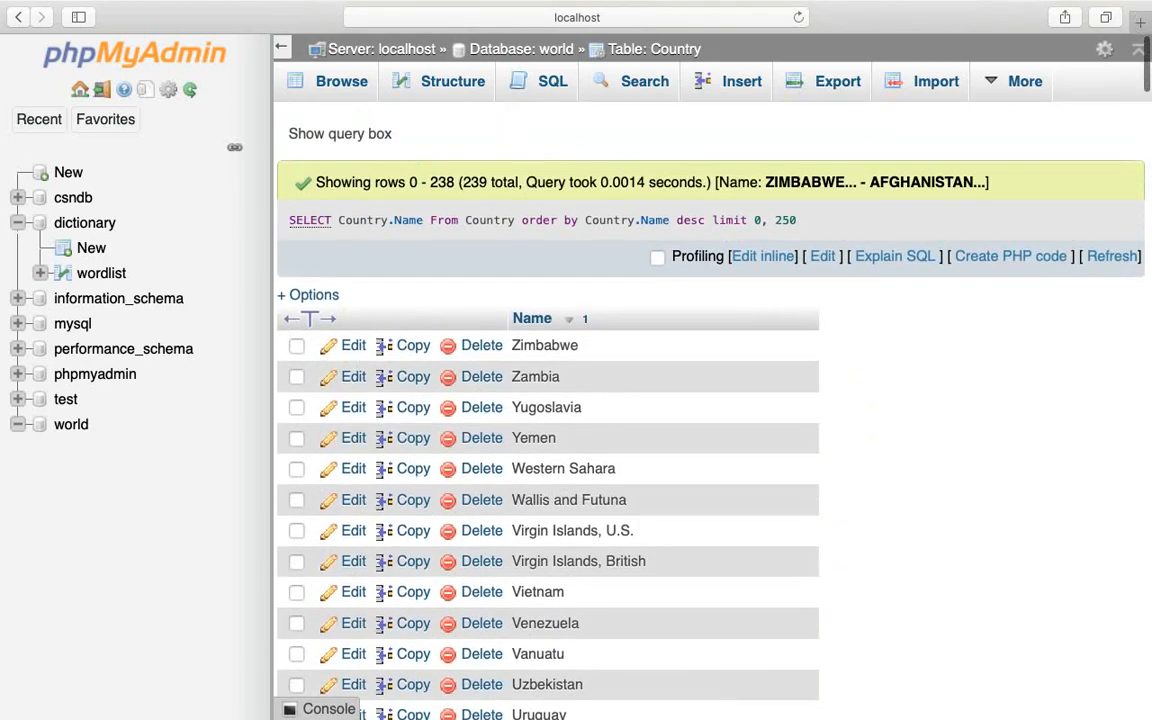
- Open a new SQL query for the Country table, remove "WHERE 1" from the default statement and start a second line
{"action": "left_click", "coordinate": [547, 88]}
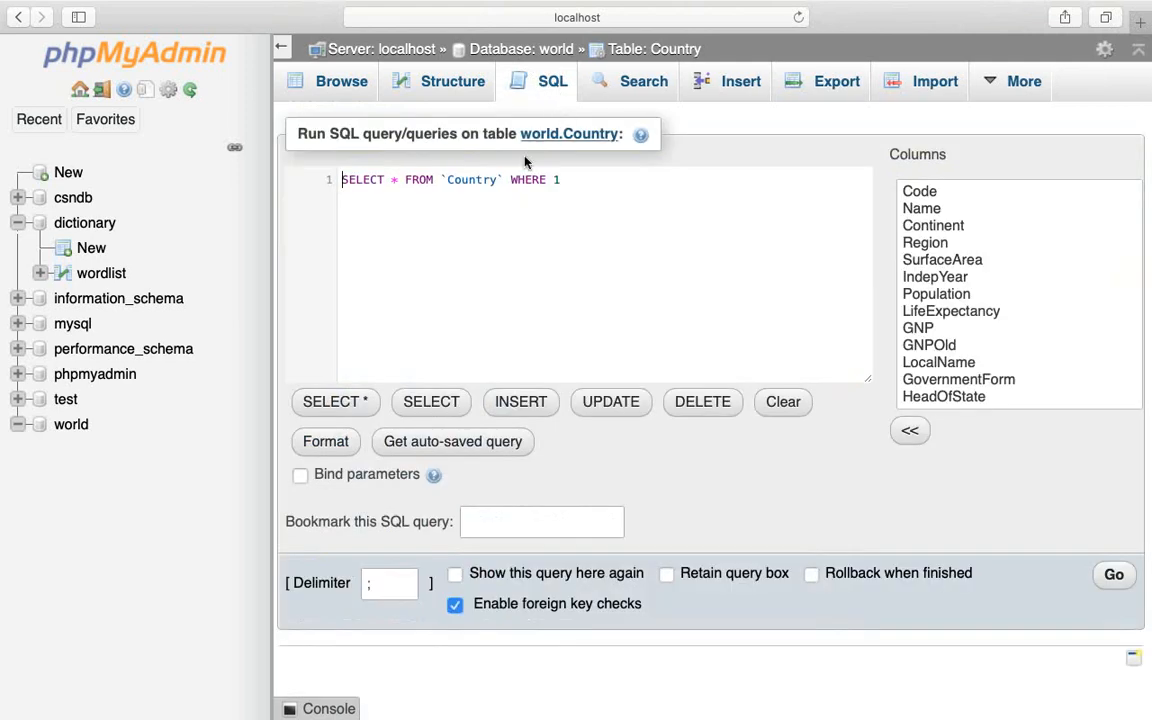
{"action": "left_click_drag", "start_coordinate": [560, 180], "coordinate": [345, 145]}
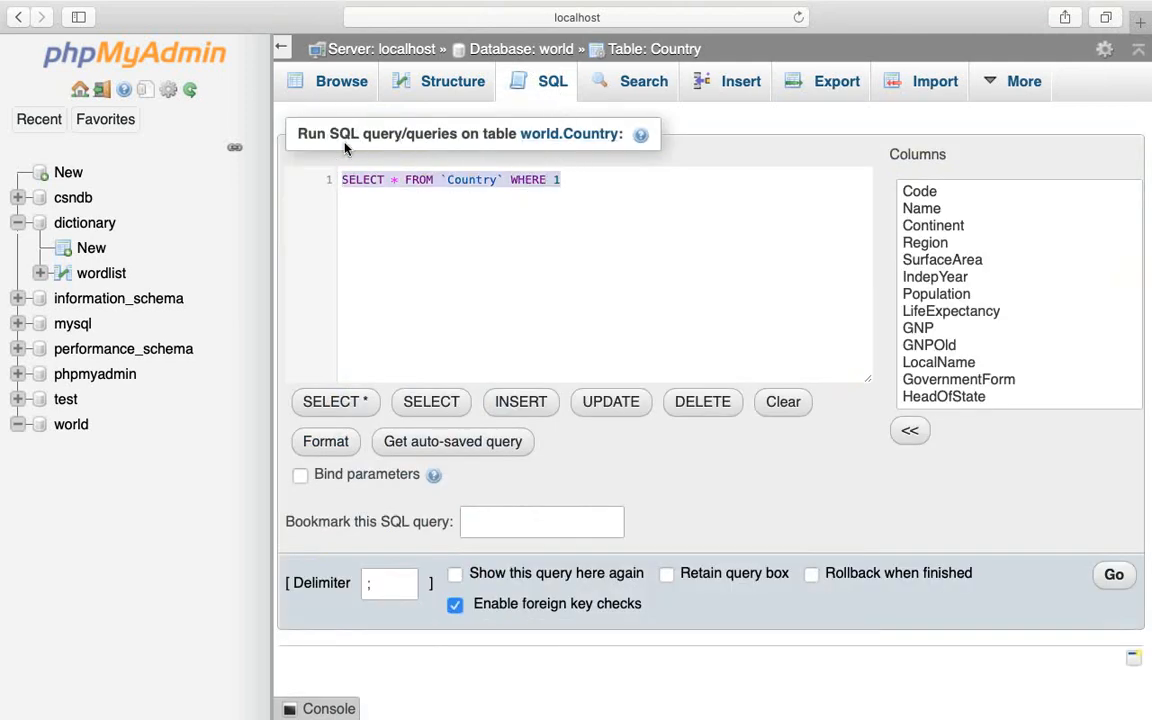
{"action": "left_click", "coordinate": [587, 180]}
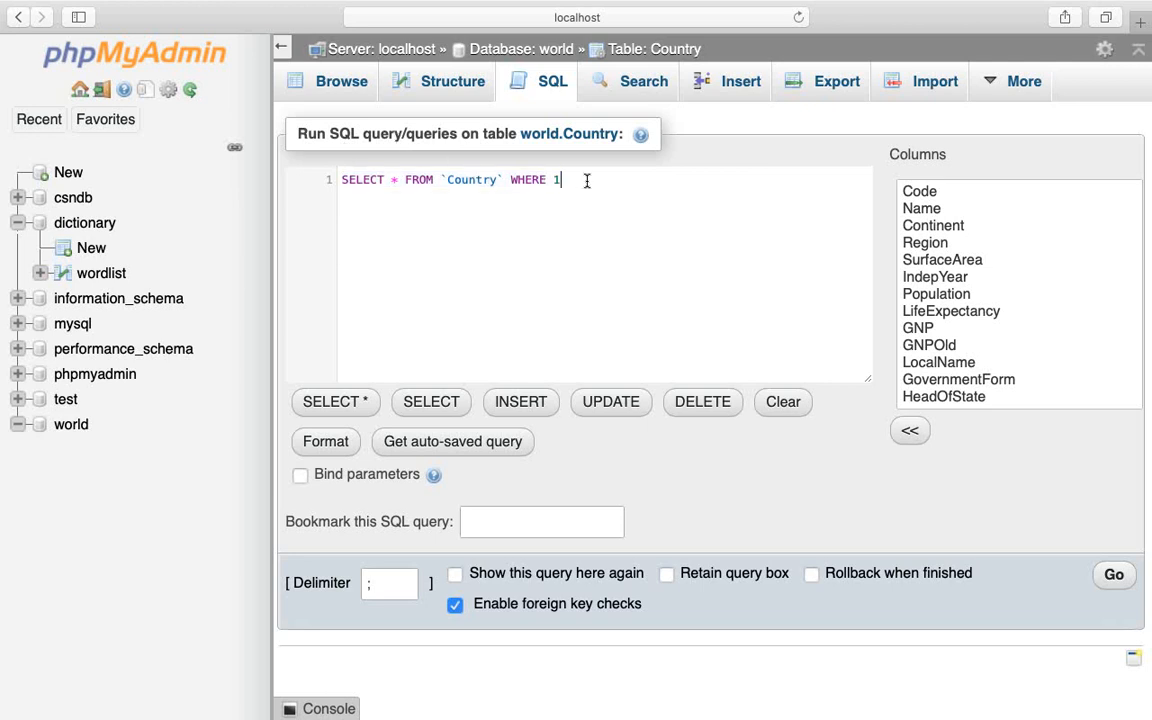
{"action": "key", "text": "BackSpace"}
{"action": "key", "text": "BackSpace"}
{"action": "key", "text": "BackSpace"}
{"action": "key", "text": "BackSpace"}
{"action": "key", "text": "BackSpace"}
{"action": "key", "text": "BackSpace"}
{"action": "key", "text": "BackSpace"}
{"action": "key", "text": "Return"}
- Write "WHERE Country.Population" on the query's second line
{"action": "type", "text": "WHERE "}
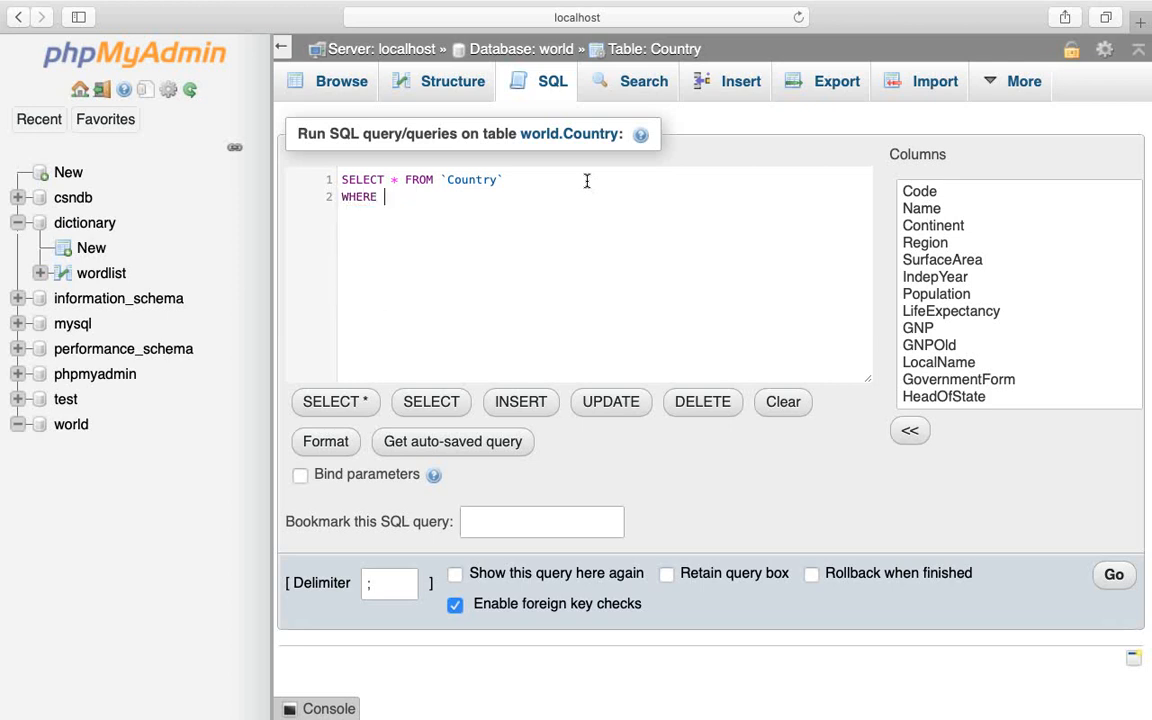
{"action": "type", "text": "Coun"}
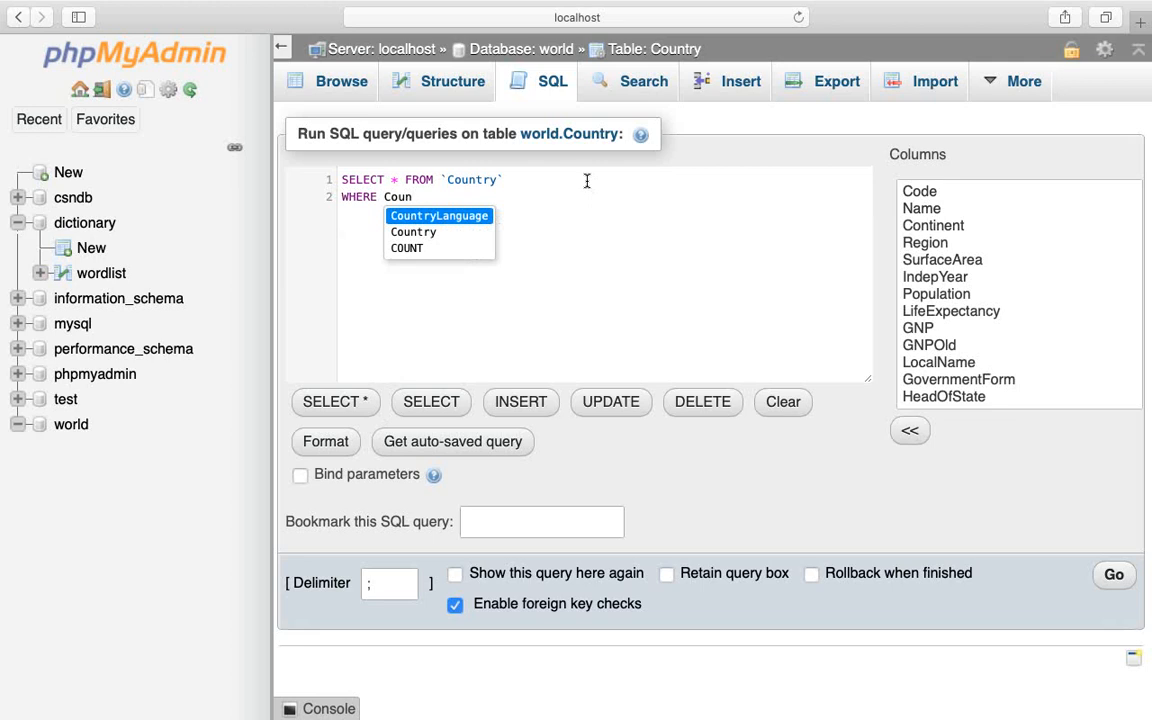
{"action": "key", "text": "Down"}
{"action": "key", "text": "Return"}
{"action": "type", "text": "."}
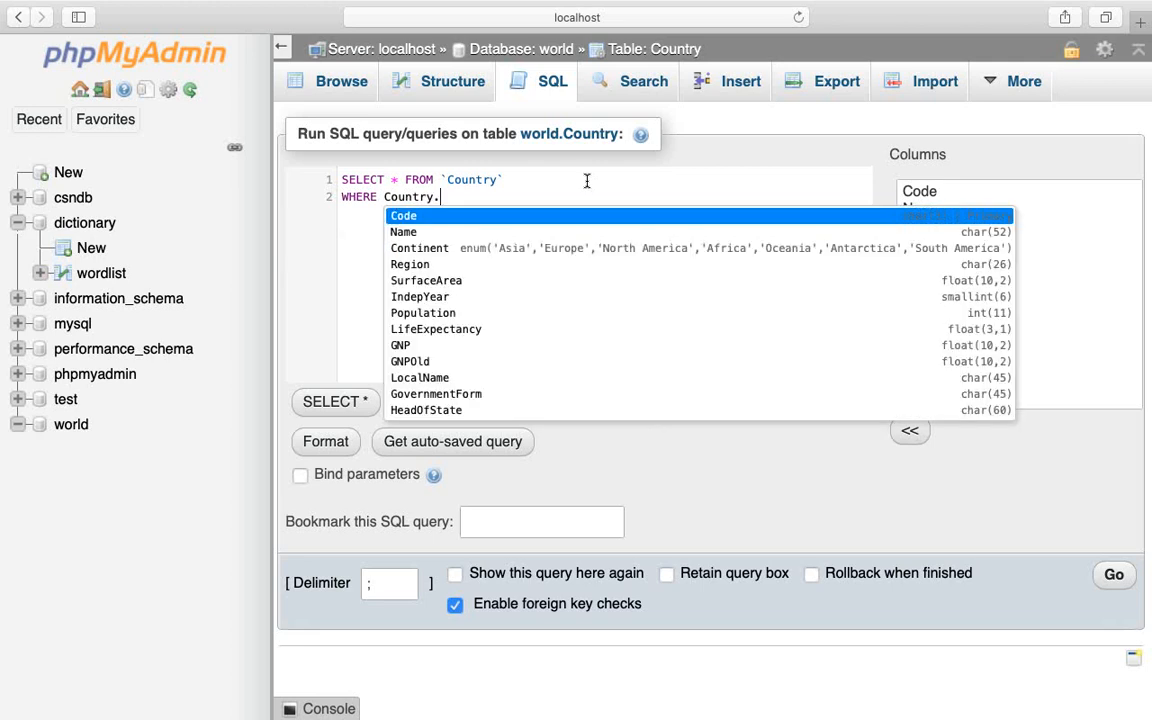
{"action": "type", "text": "Pp"}
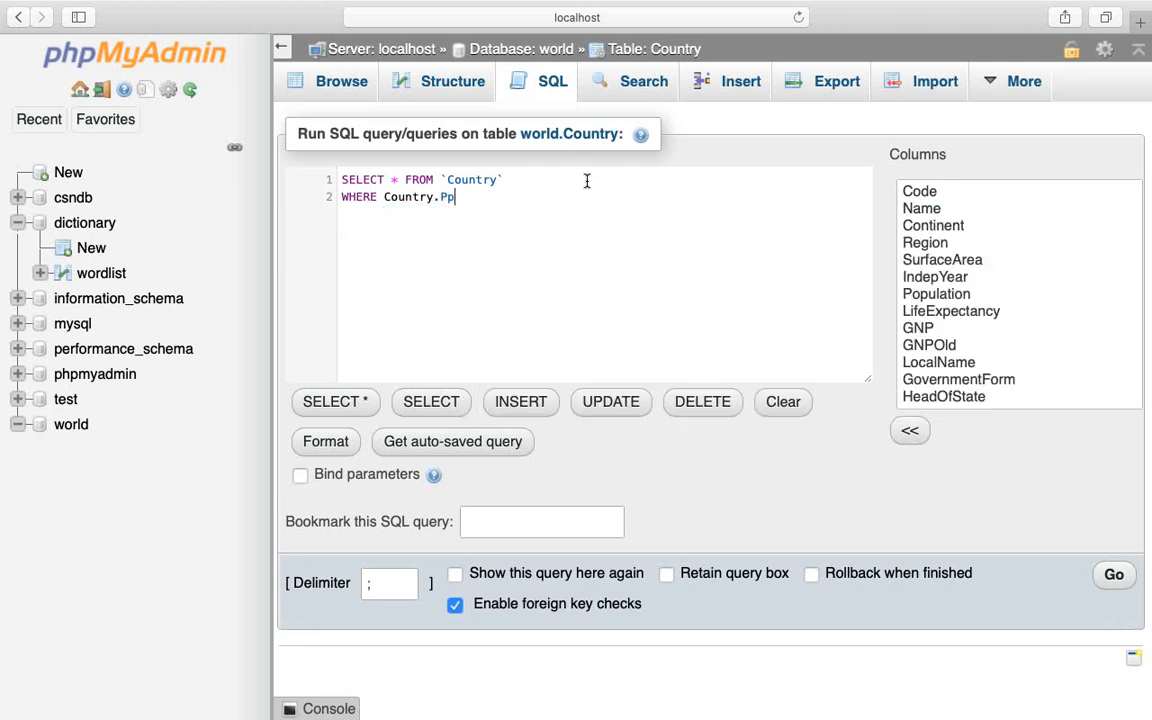
{"action": "key", "text": "BackSpace"}
{"action": "type", "text": "opulagtion"}
{"action": "key", "text": "BackSpace"}
{"action": "key", "text": "BackSpace"}
{"action": "key", "text": "BackSpace"}
{"action": "key", "text": "BackSpace"}
{"action": "key", "text": "BackSpace"}
{"action": "type", "text": "t"}
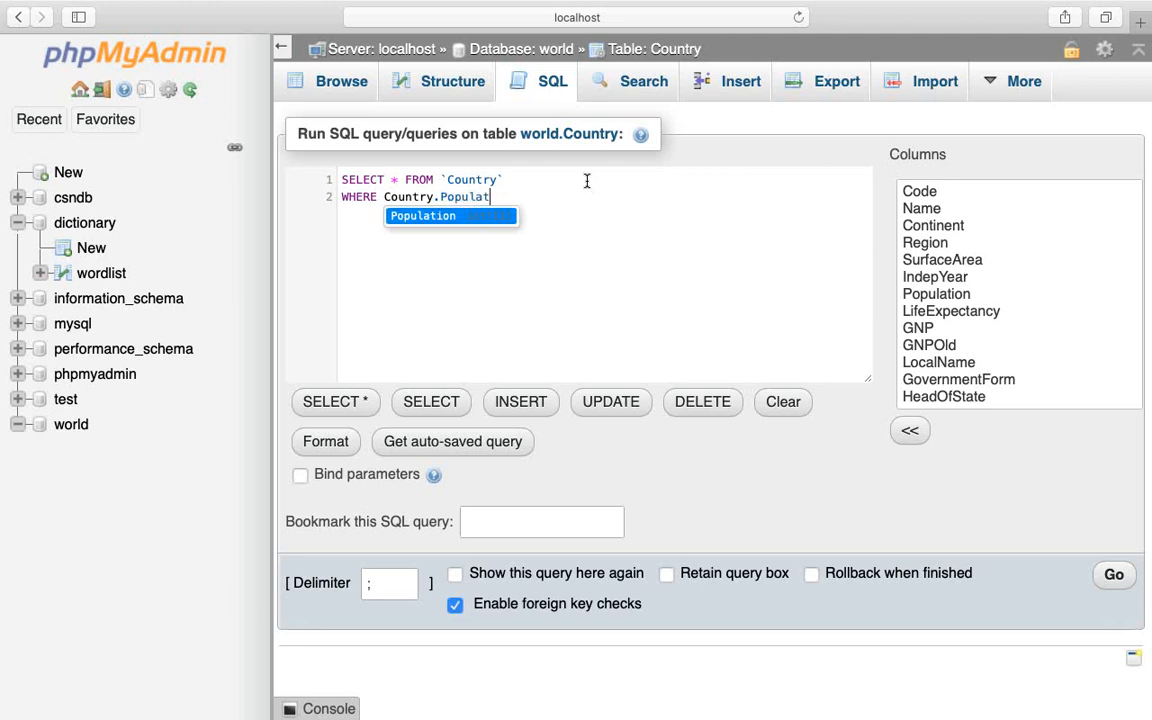
{"action": "type", "text": "ion"}
- Replace the asterisk in the SELECT clause with "Country.Name, Country.Population"
{"action": "left_click", "coordinate": [392, 181]}
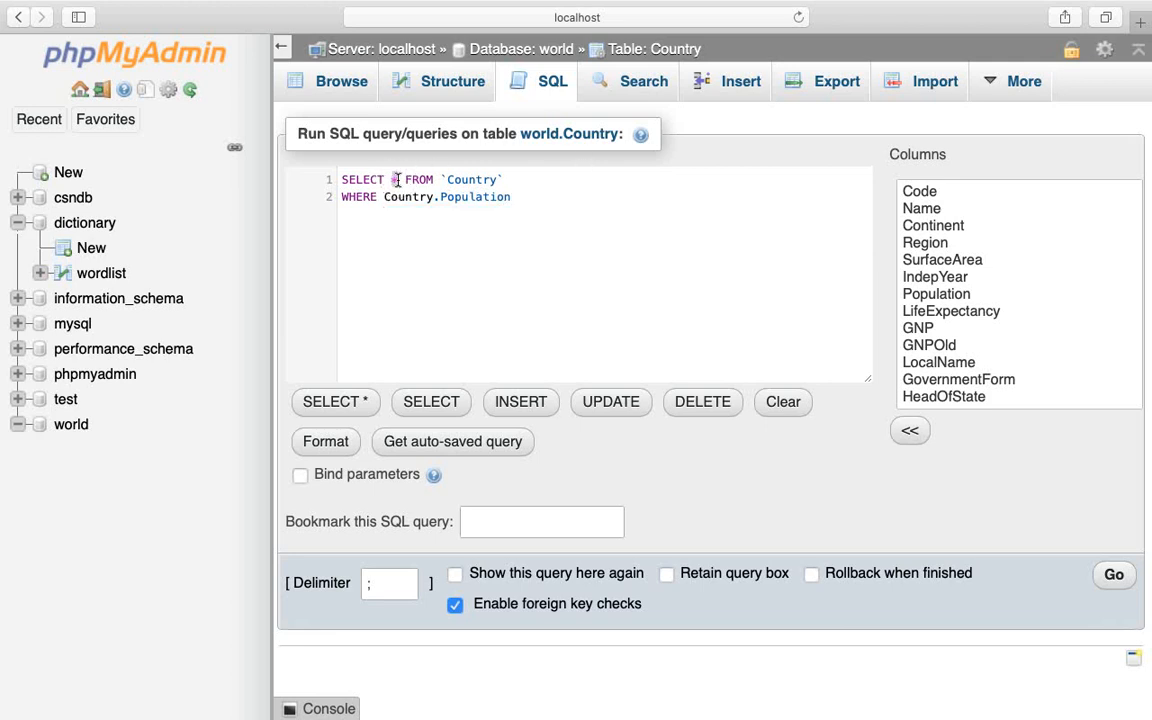
{"action": "key", "text": "Delete"}
{"action": "type", "text": "Coun"}
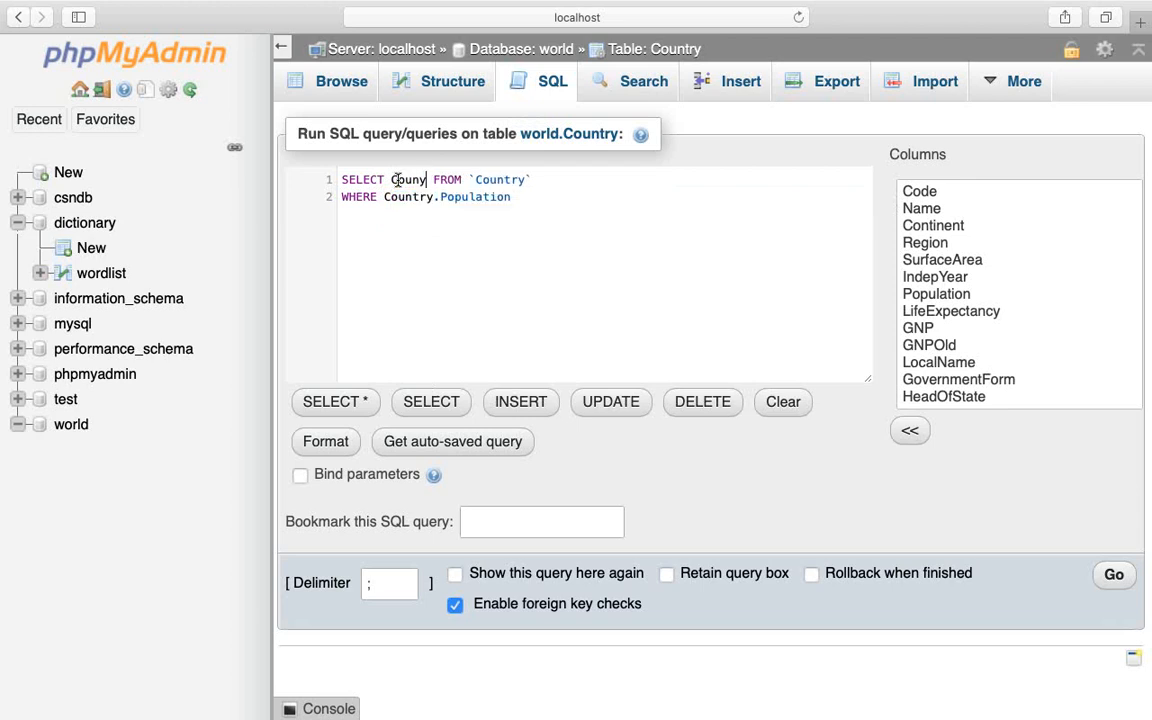
{"action": "type", "text": "try.Name"}
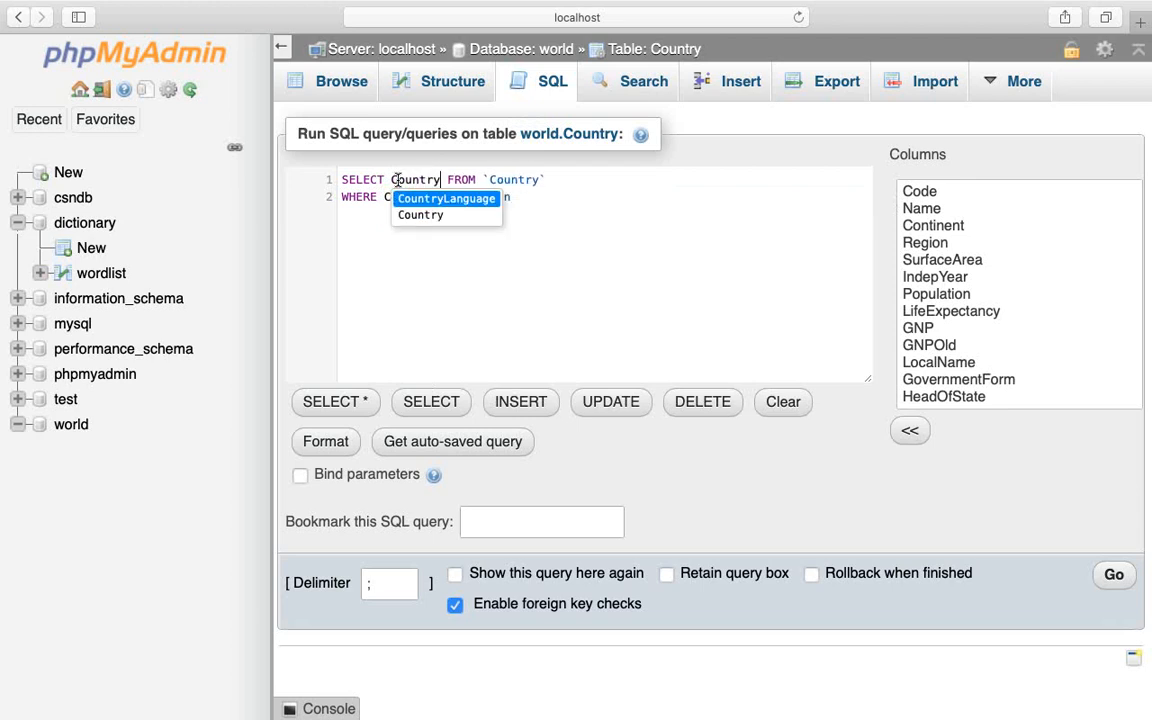
{"action": "type", "text": ", "}
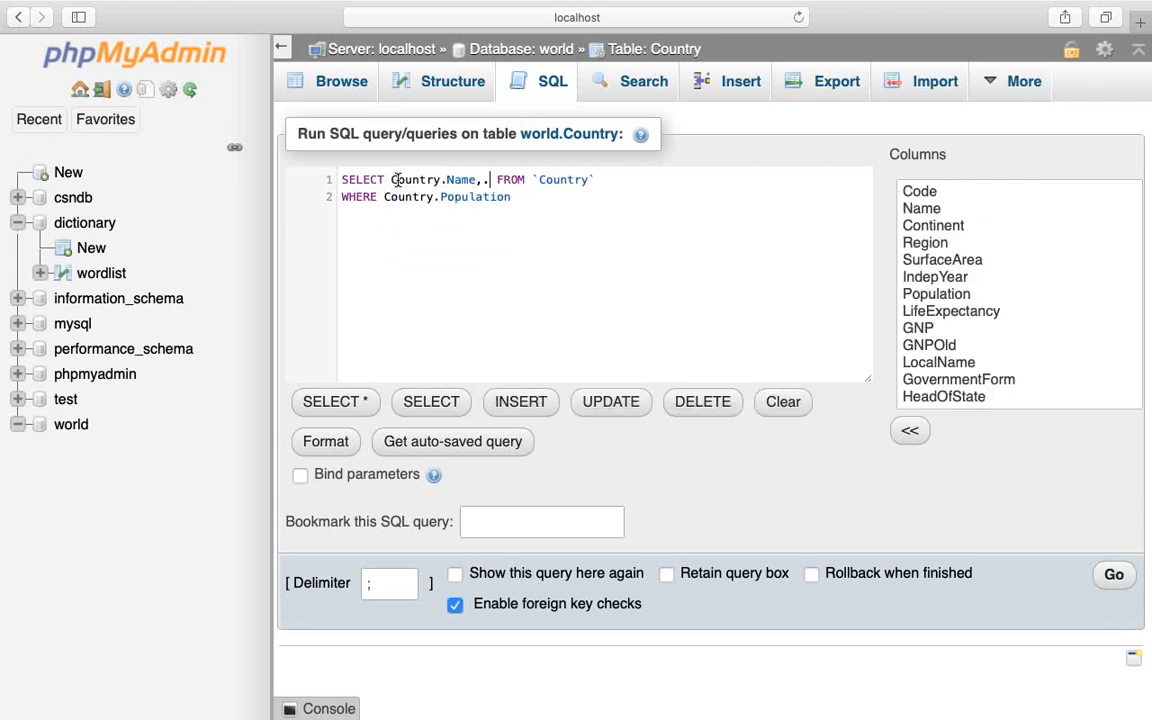
{"action": "type", "text": "Count"}
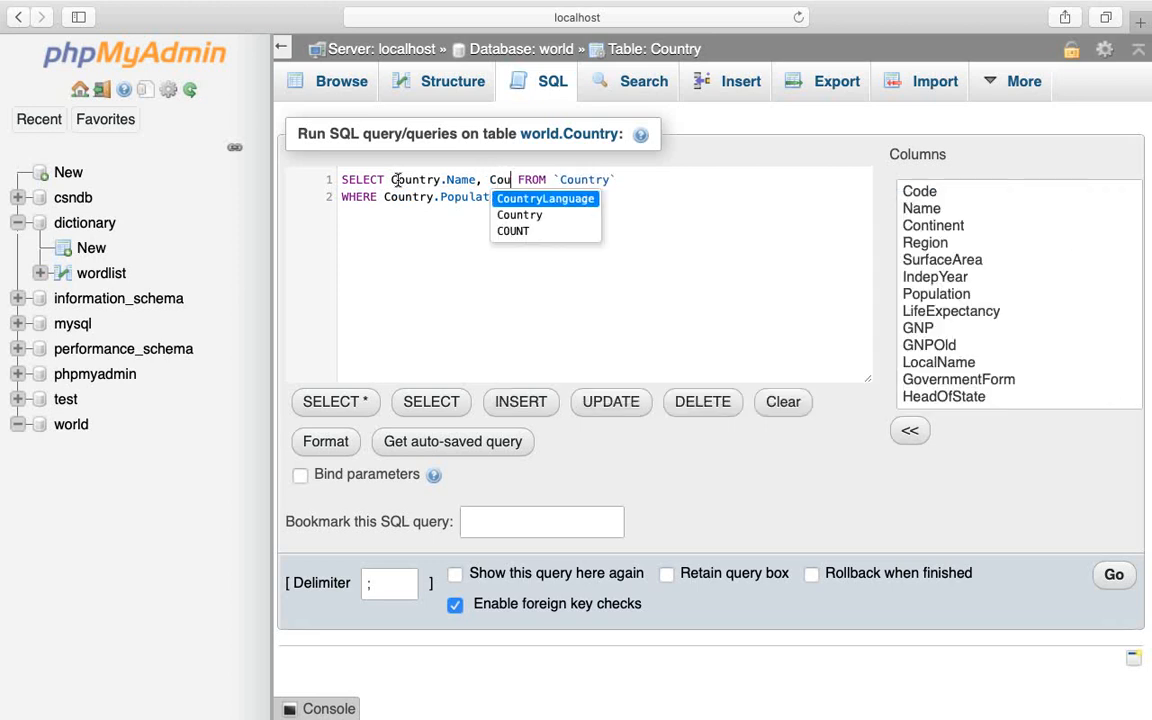
{"action": "key", "text": "Down"}
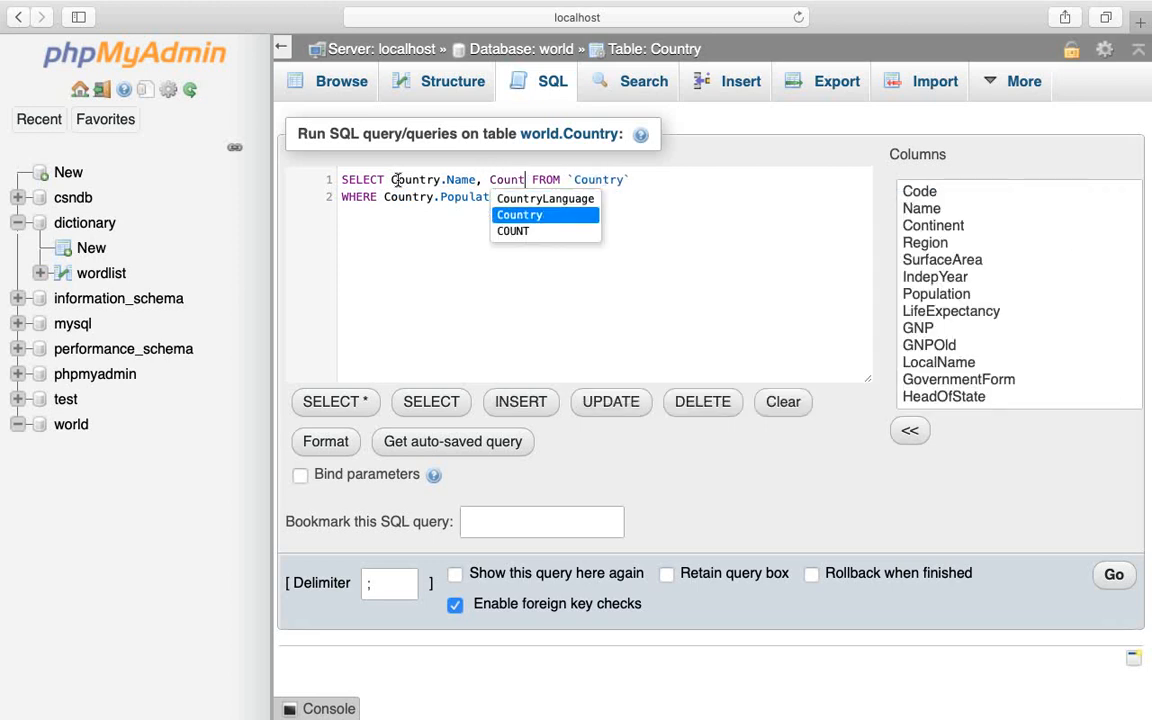
{"action": "key", "text": "Return"}
{"action": "type", "text": ".P"}
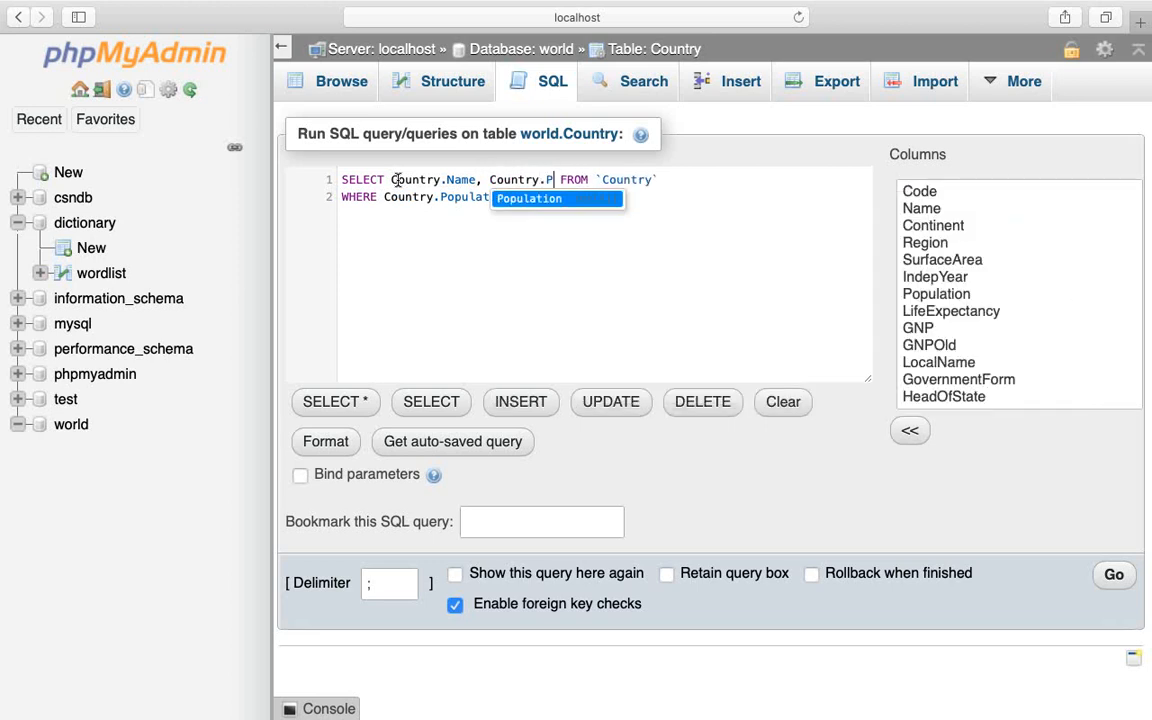
{"action": "key", "text": "Return"}
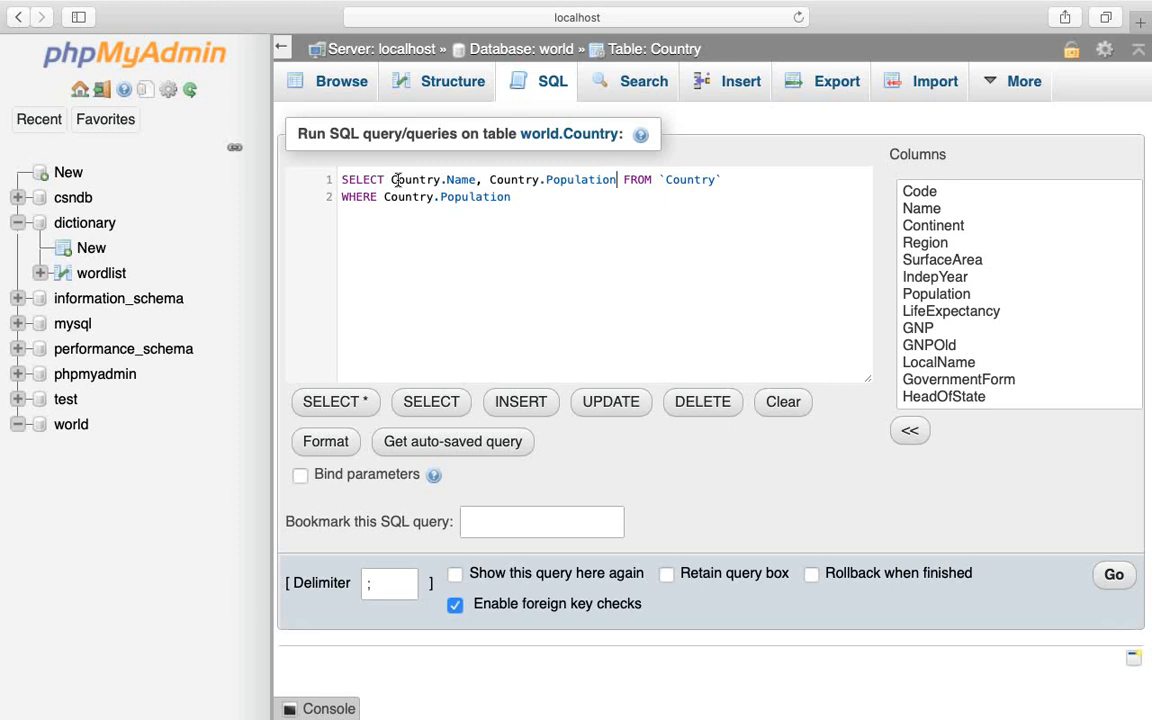
- Replace the query's WHERE line with "Order by Country.Population"
{"action": "left_click", "coordinate": [513, 196]}
{"action": "left_click_drag", "start_coordinate": [513, 196], "coordinate": [341, 199]}
{"action": "key", "text": "BackSpace"}
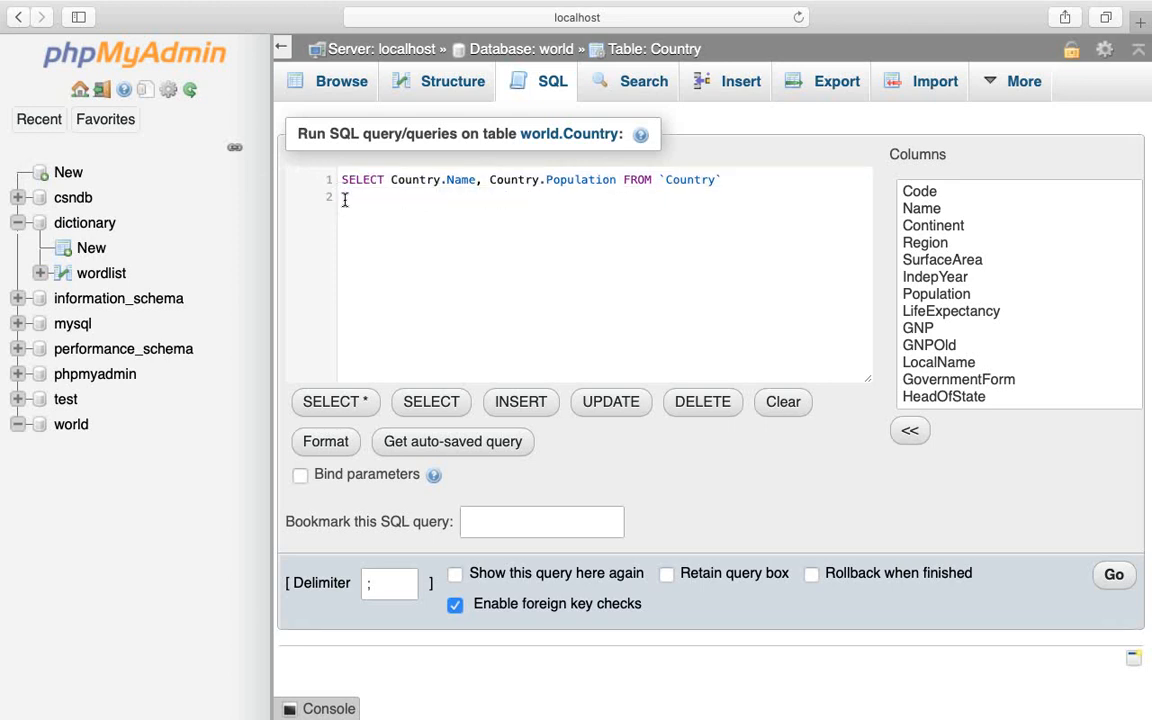
{"action": "type", "text": "Order b"}
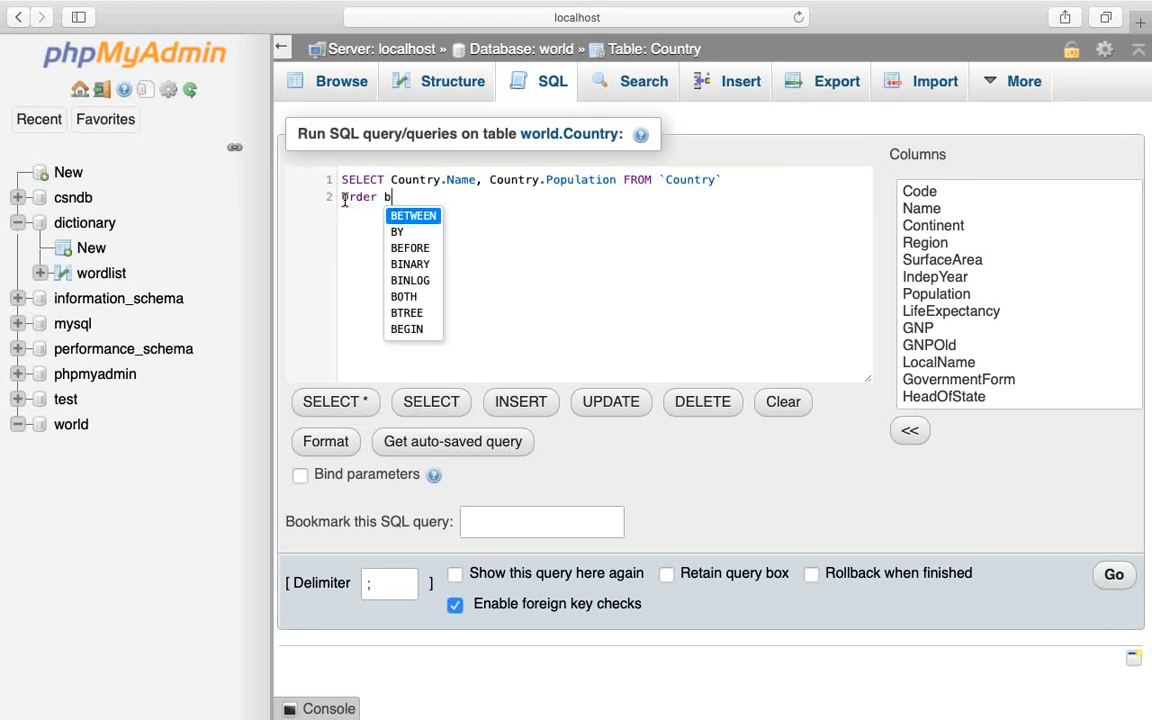
{"action": "type", "text": "y Count"}
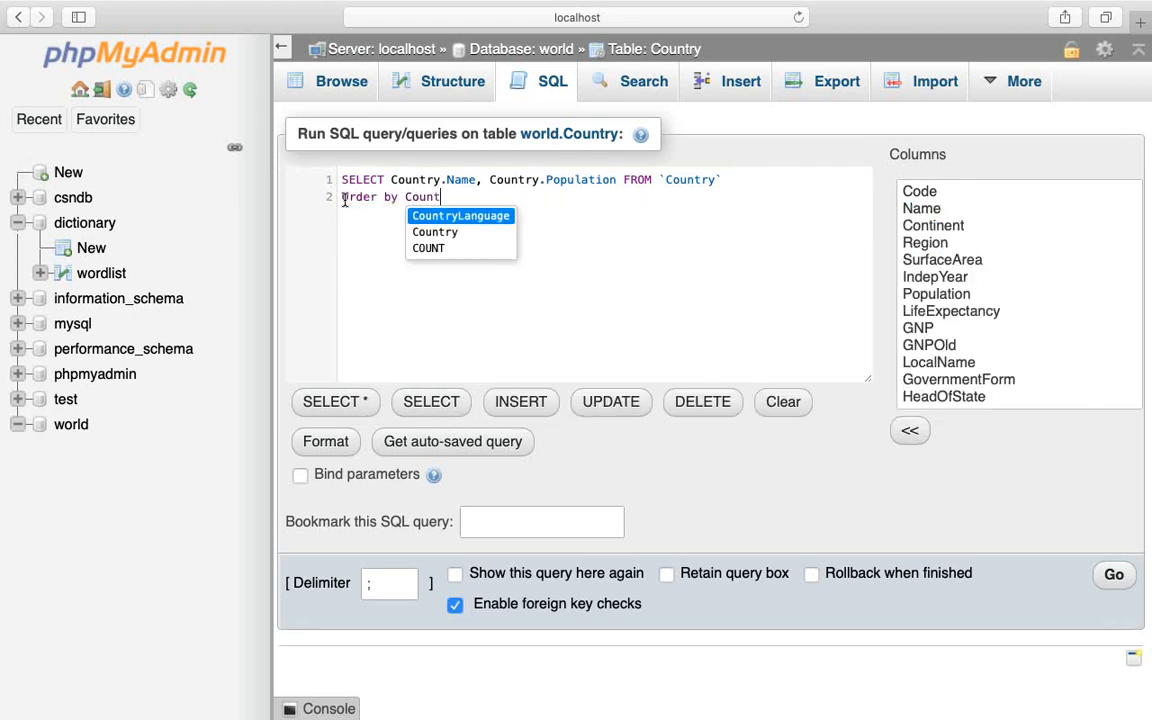
{"action": "key", "text": "Down"}
{"action": "key", "text": "Return"}
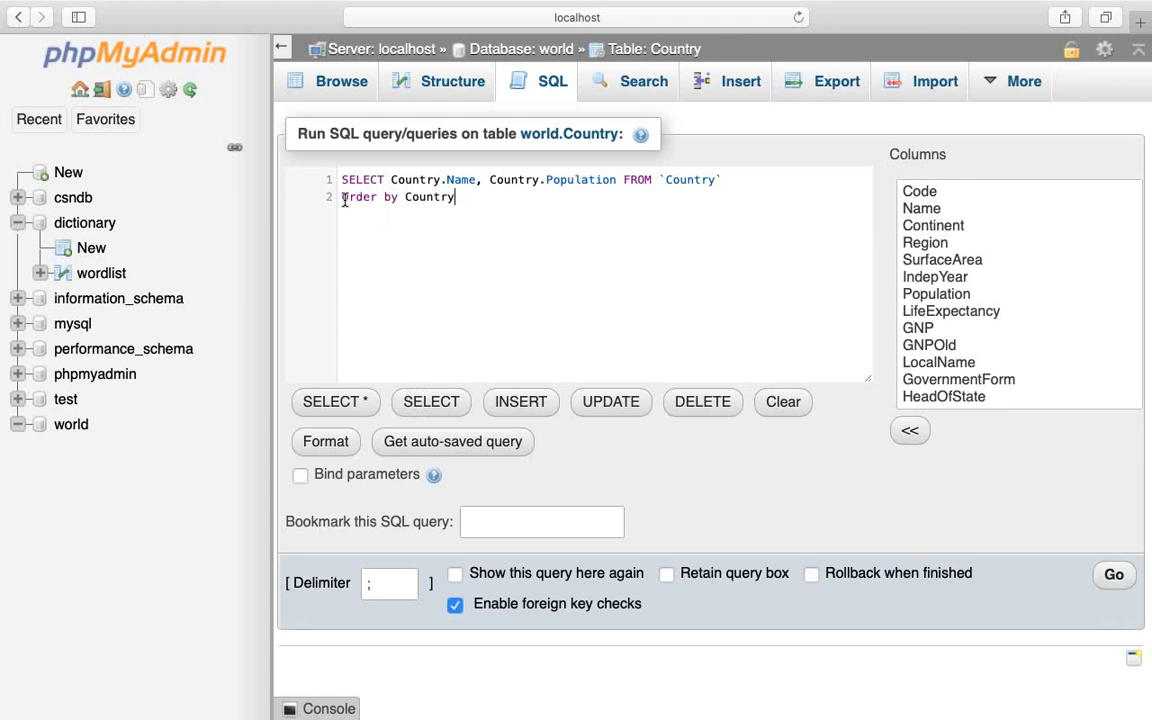
{"action": "type", "text": ".Population"}
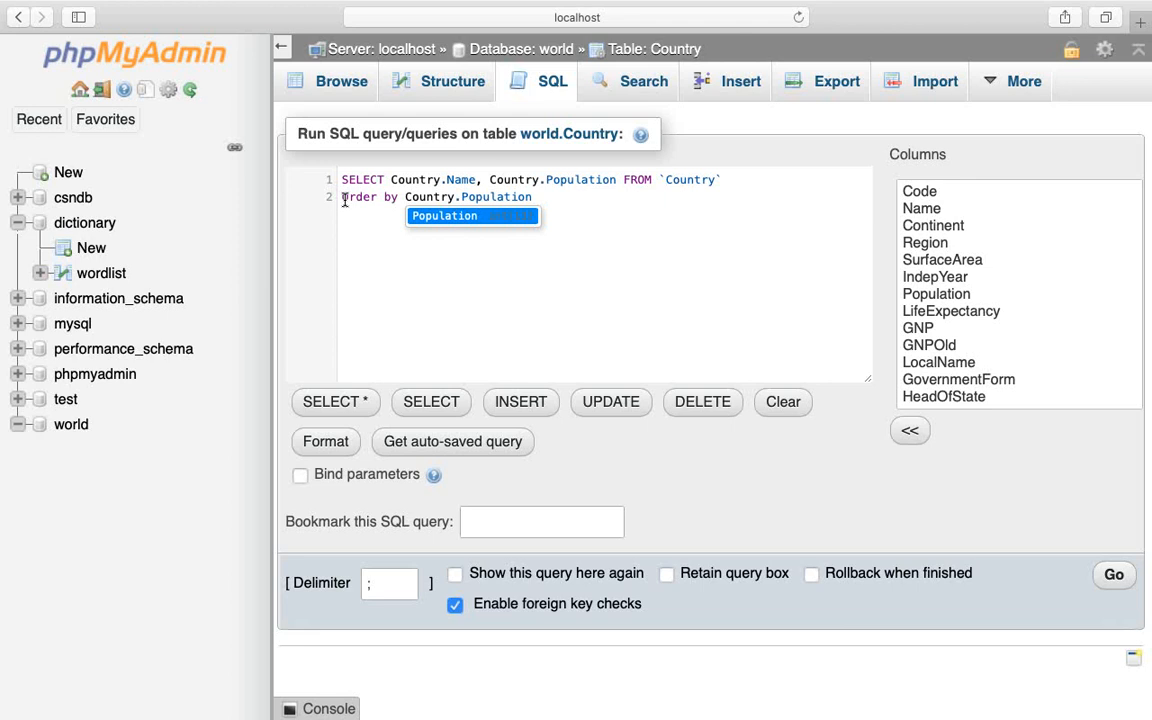
- Run the query with "limit 0, 240;" added as its third line and review the result list from beginning to end
{"action": "key", "text": "Return"}
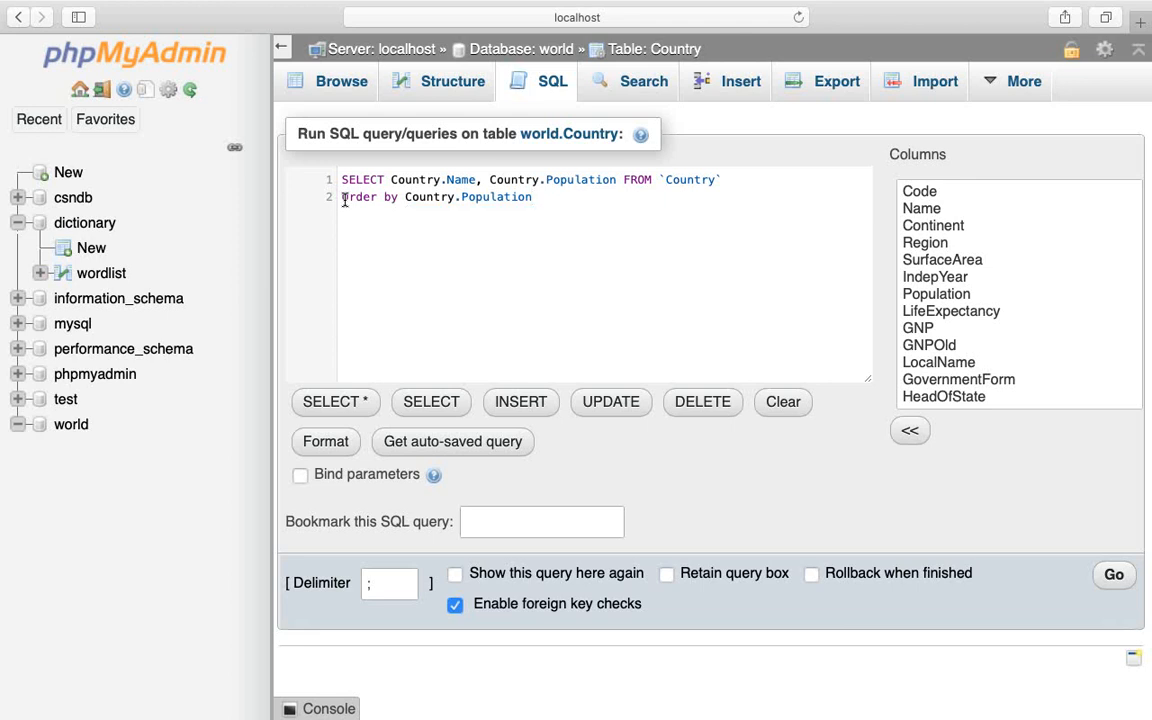
{"action": "type", "text": "limit 0, 240;"}
{"action": "key", "text": "super+a"}
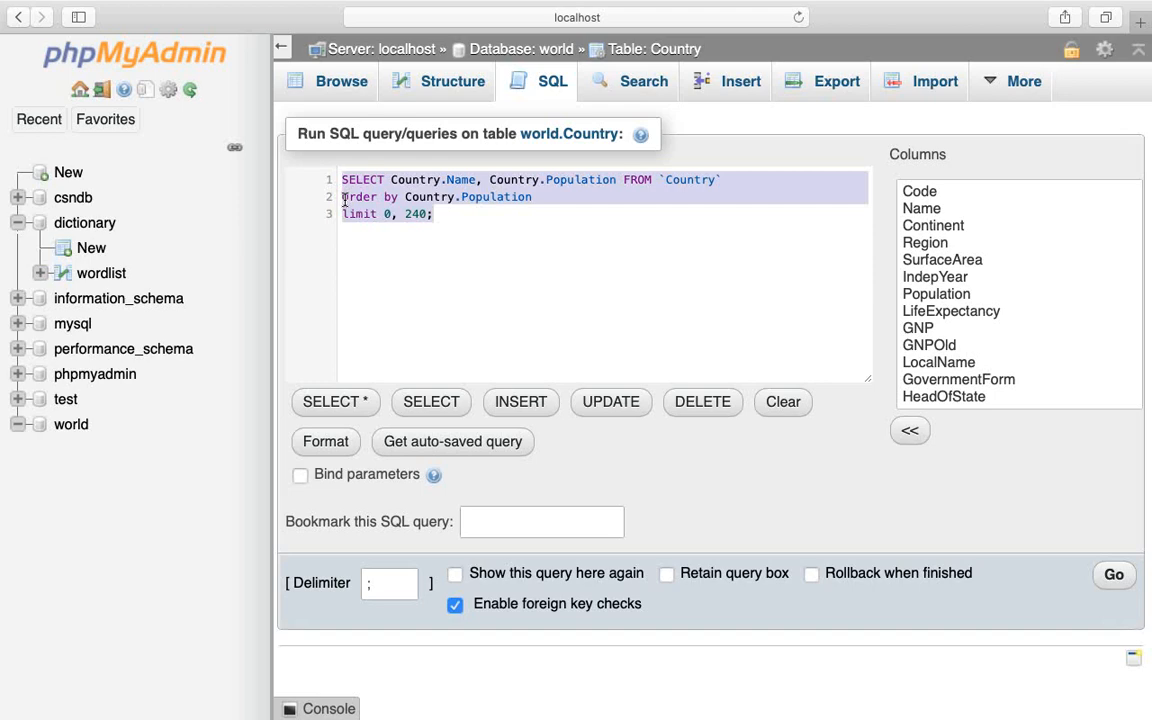
{"action": "left_click", "coordinate": [1113, 576]}
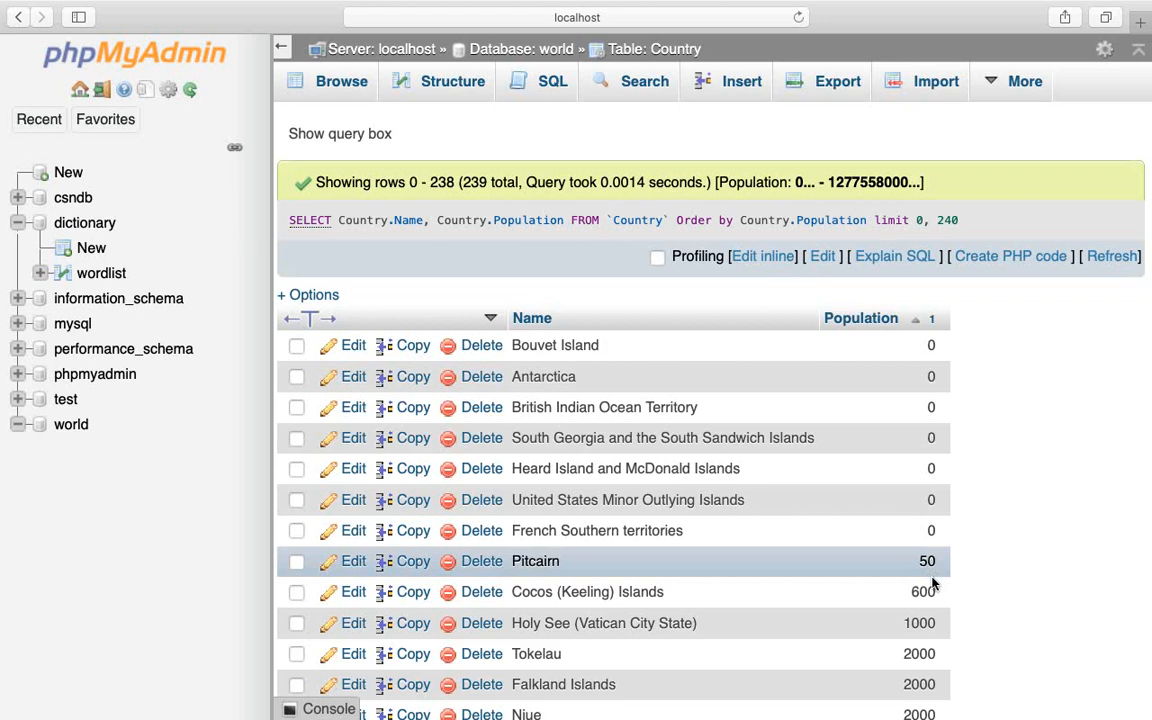
{"action": "scroll", "coordinate": [975, 572], "scroll_direction": "down", "scroll_amount": 10}
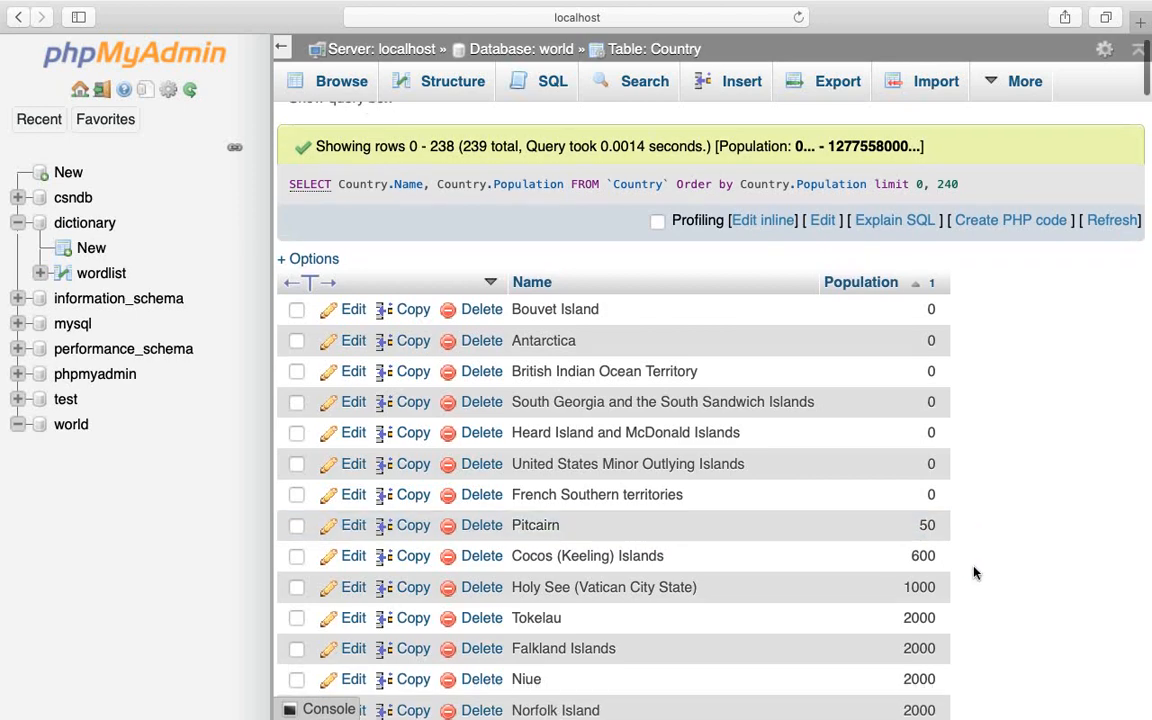
{"action": "scroll", "coordinate": [974, 567], "scroll_direction": "down", "scroll_amount": 4}
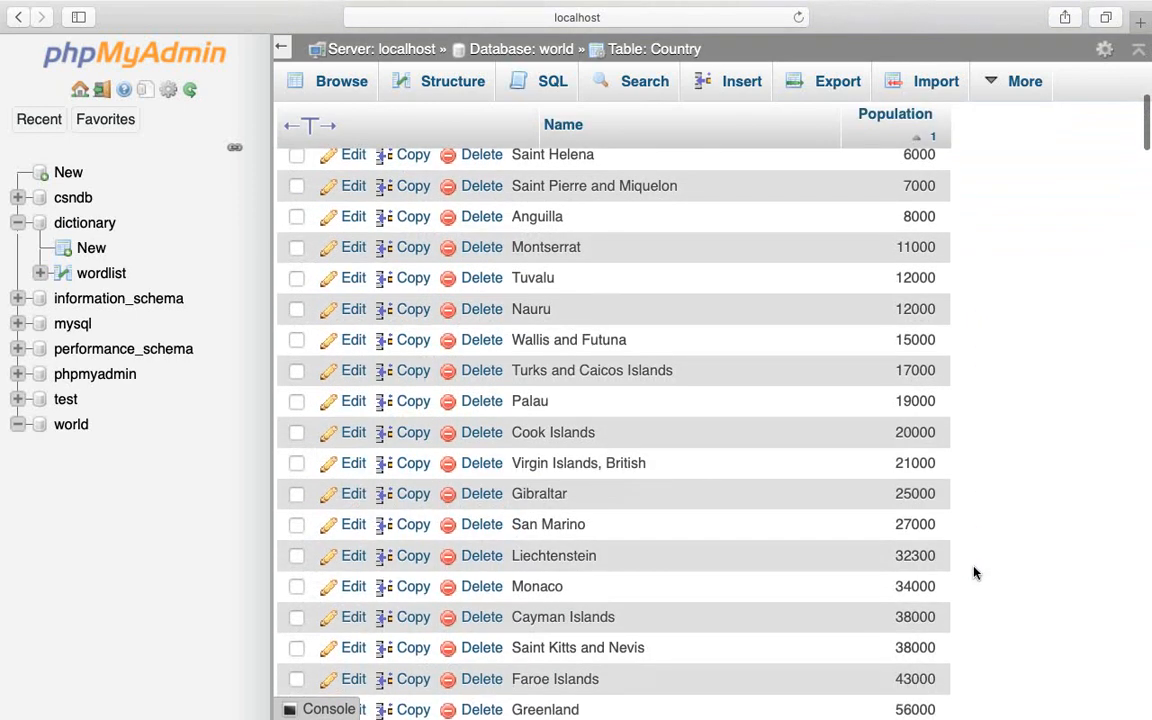
{"action": "left_click_drag", "start_coordinate": [1147, 115], "coordinate": [1136, 710]}
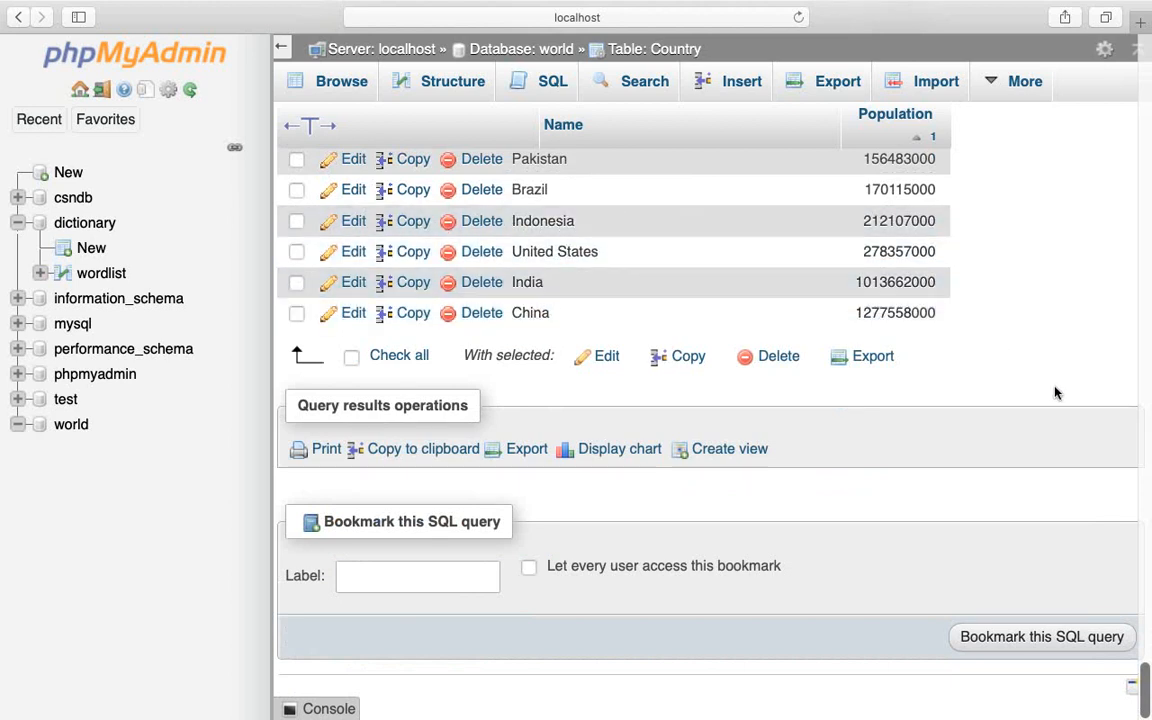
{"action": "scroll", "coordinate": [1055, 393], "scroll_direction": "up", "scroll_amount": 2}
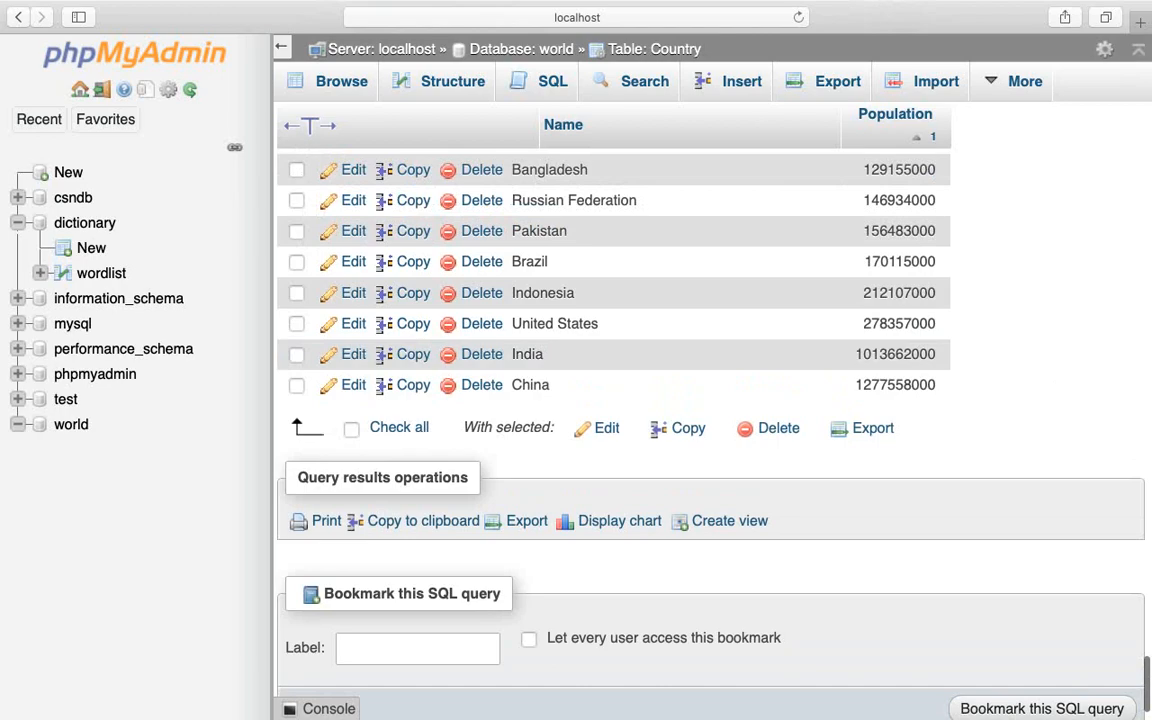
{"action": "left_click_drag", "start_coordinate": [1134, 690], "coordinate": [1137, 45]}
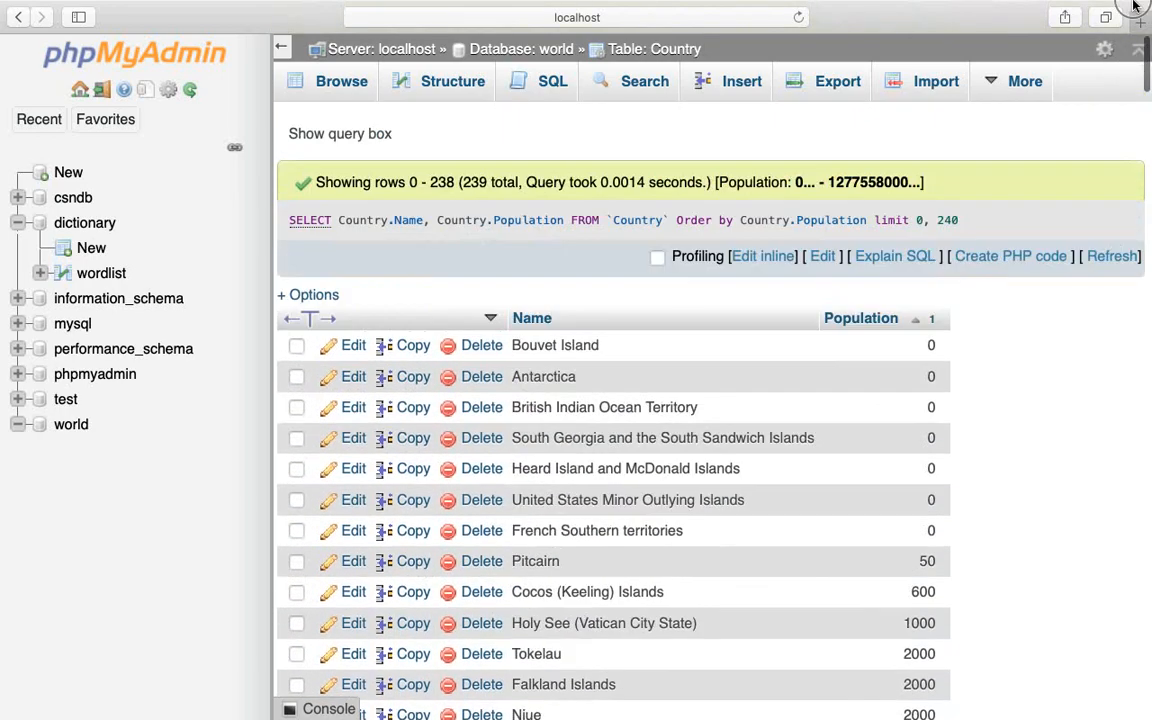
- Open a new SQL query for the Country table and replace the default statement with the previous name and population query, including its limit line
{"action": "left_click", "coordinate": [548, 88]}
{"action": "left_click_drag", "start_coordinate": [568, 184], "coordinate": [309, 180]}
{"action": "type", "text": "SELECT Country.Name, Country.Population FROM `Country` Order by Country.Population limit 0, 240;"}
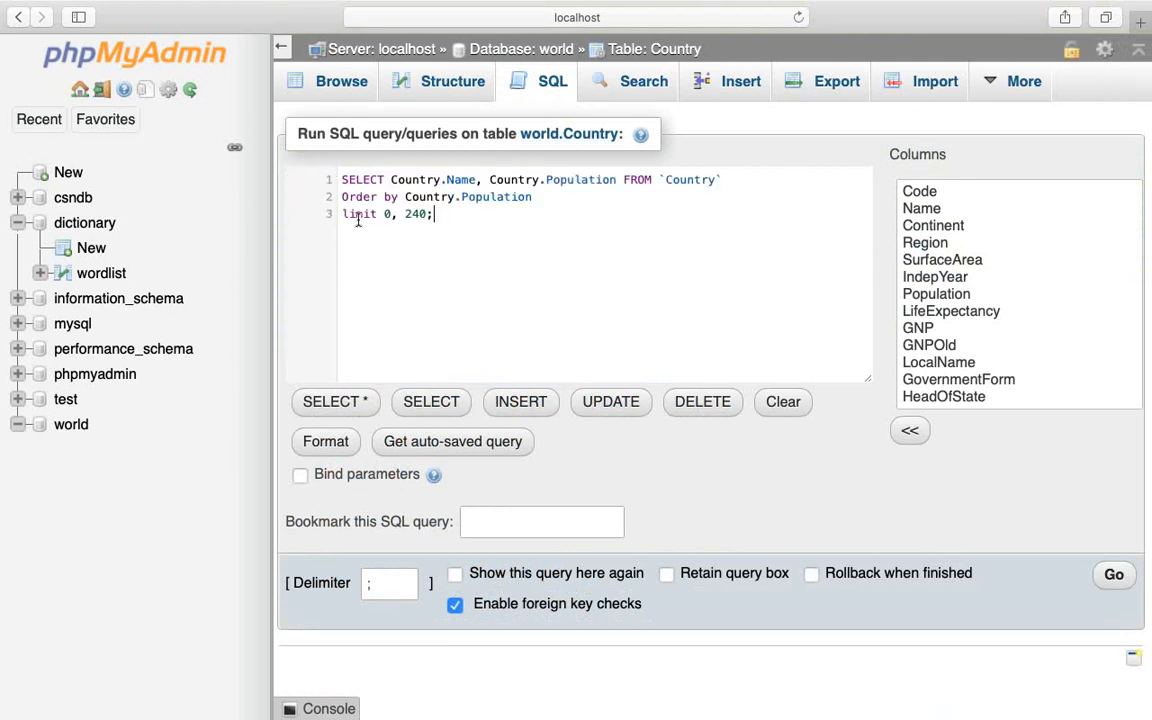
- Run the query with "desc" added on its own line between the Order by and limit lines, and review the result list
{"action": "left_click", "coordinate": [546, 199]}
{"action": "key", "text": "Return"}
{"action": "type", "text": "desc"}
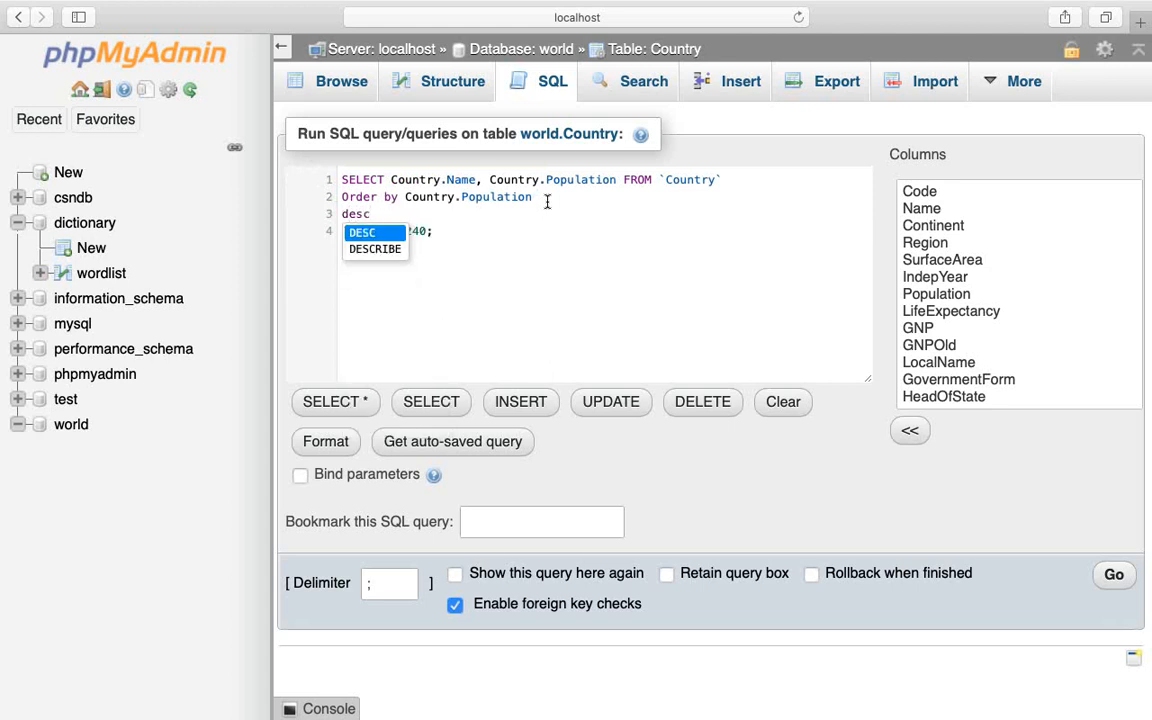
{"action": "key", "text": "super+a"}
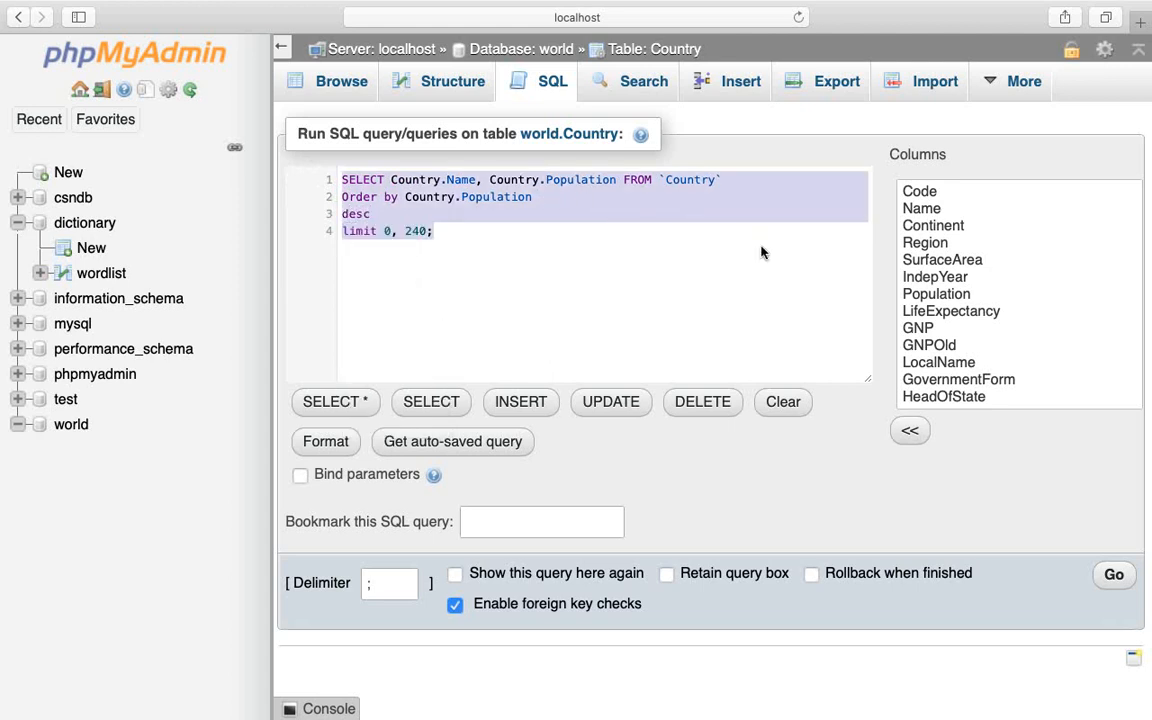
{"action": "left_click", "coordinate": [648, 285]}
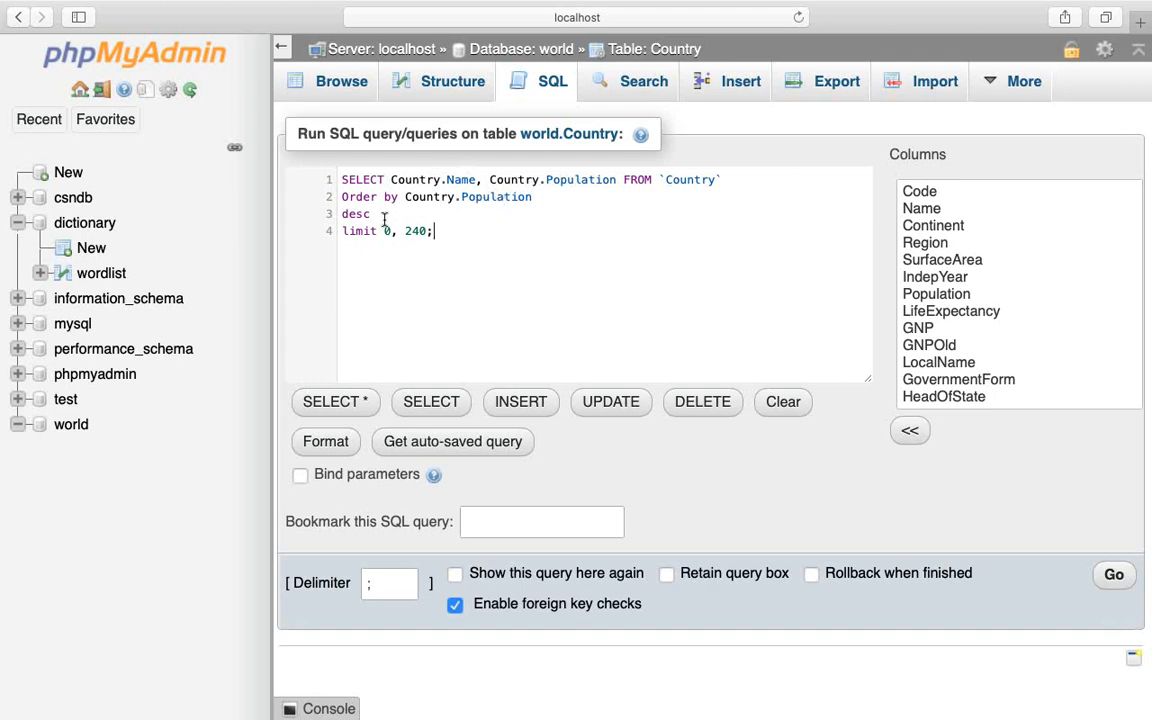
{"action": "left_click", "coordinate": [1114, 575]}
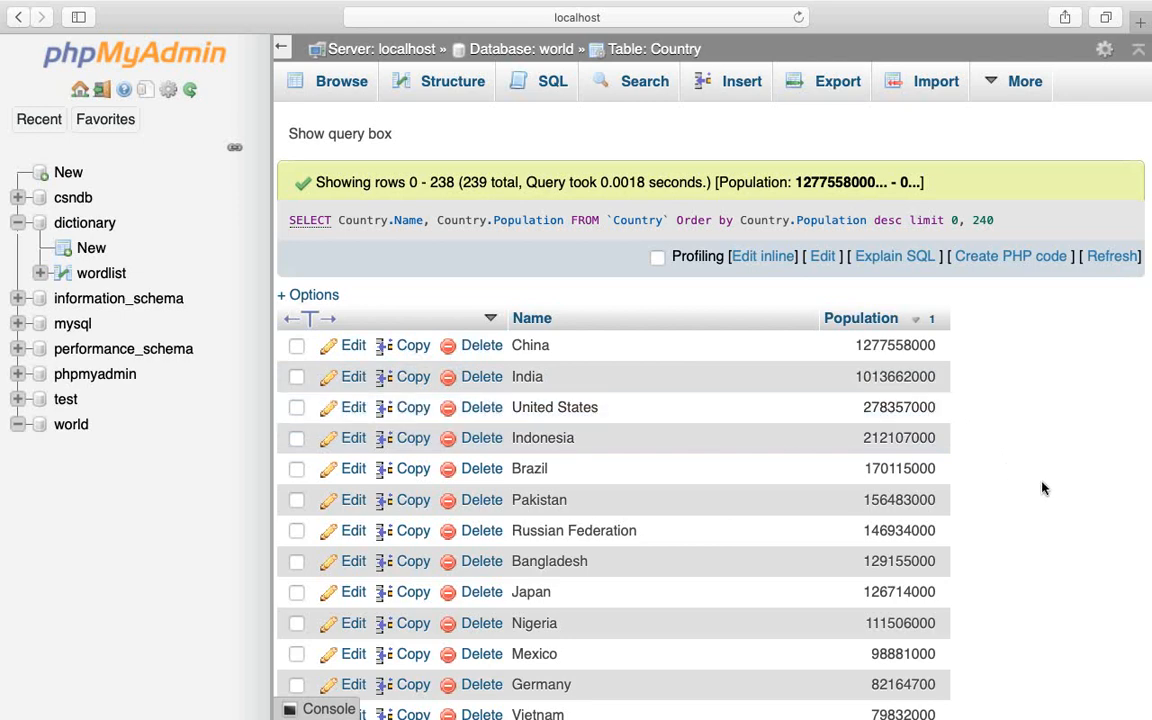
{"action": "scroll", "coordinate": [1043, 488], "scroll_direction": "down", "scroll_amount": 5}
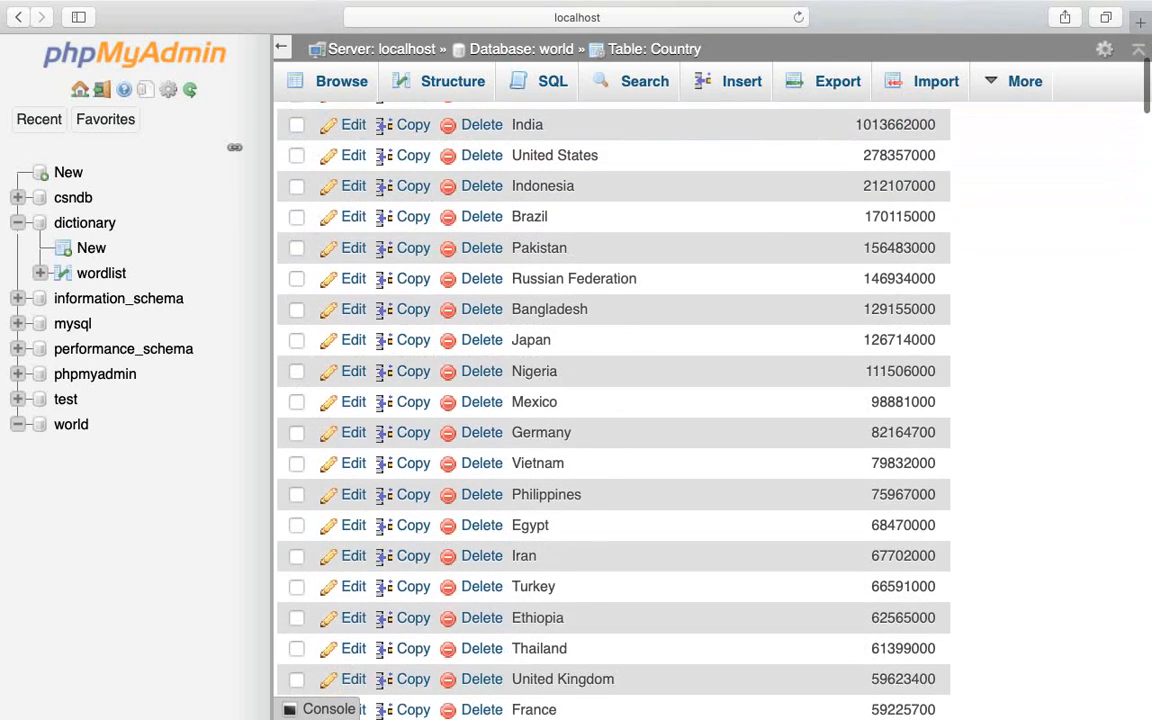
{"action": "left_click_drag", "start_coordinate": [1148, 93], "coordinate": [1145, 680]}
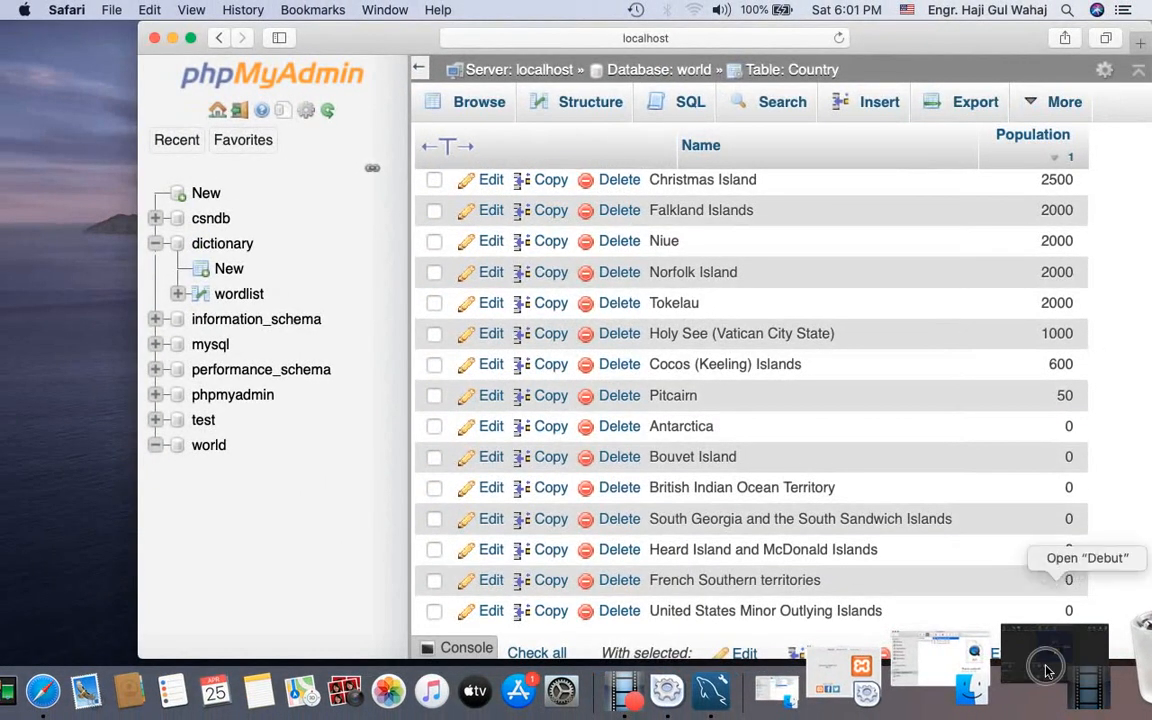
{"action": "left_click", "coordinate": [1047, 668]}
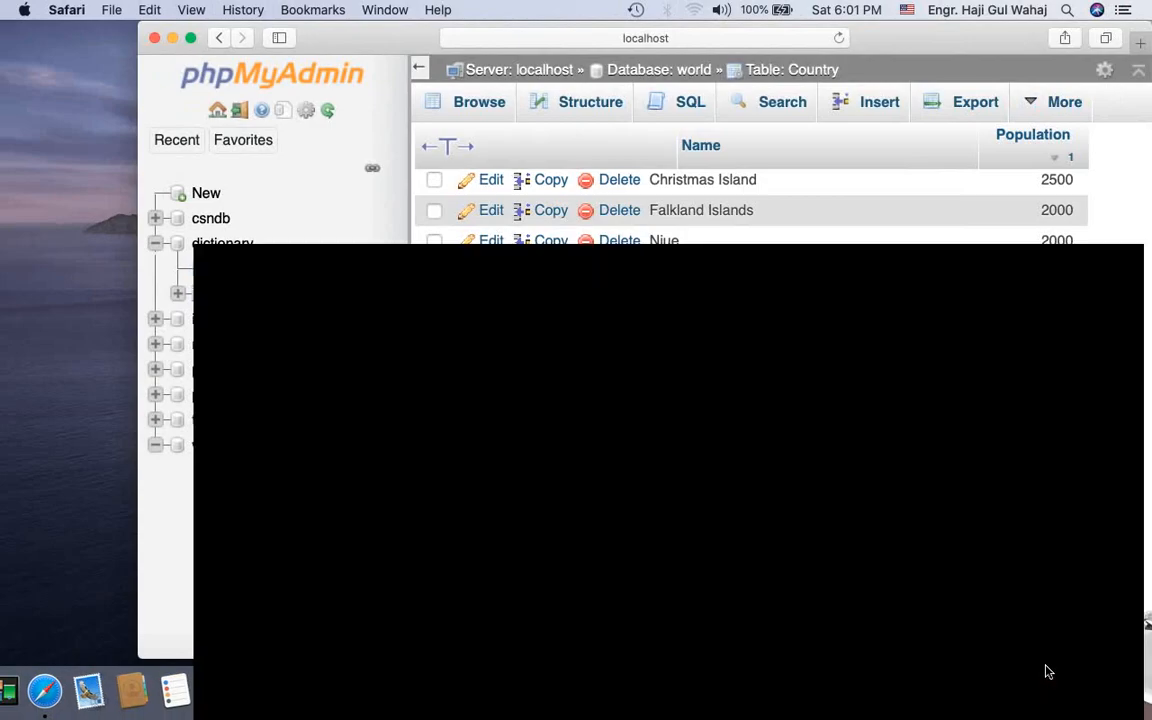